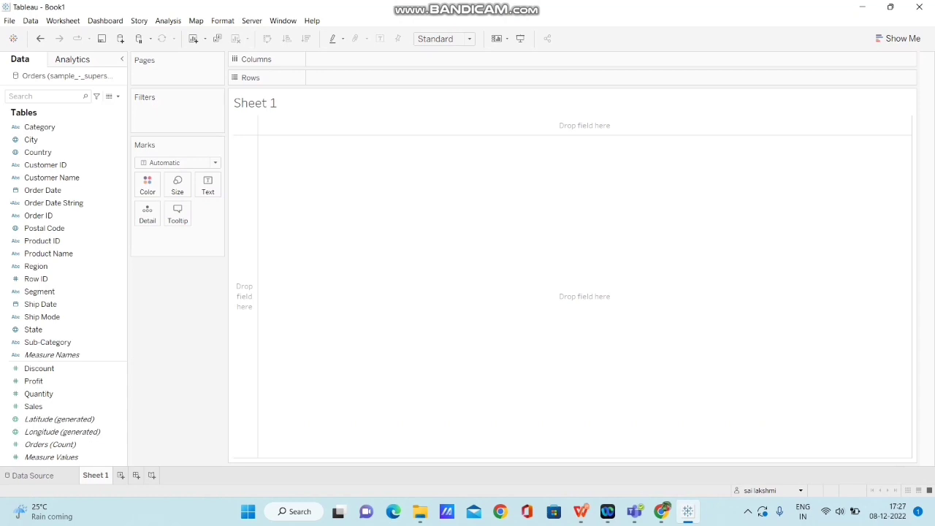
Browse the Date category of functions in the calculated field editor and close the editor without creating a field
{"action": "left_click", "coordinate": [118, 95]}
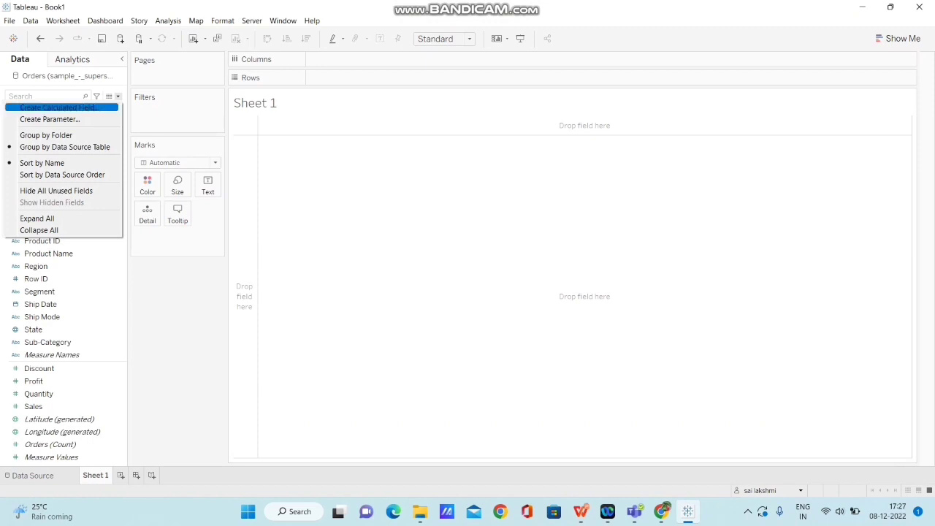
{"action": "left_click", "coordinate": [58, 107]}
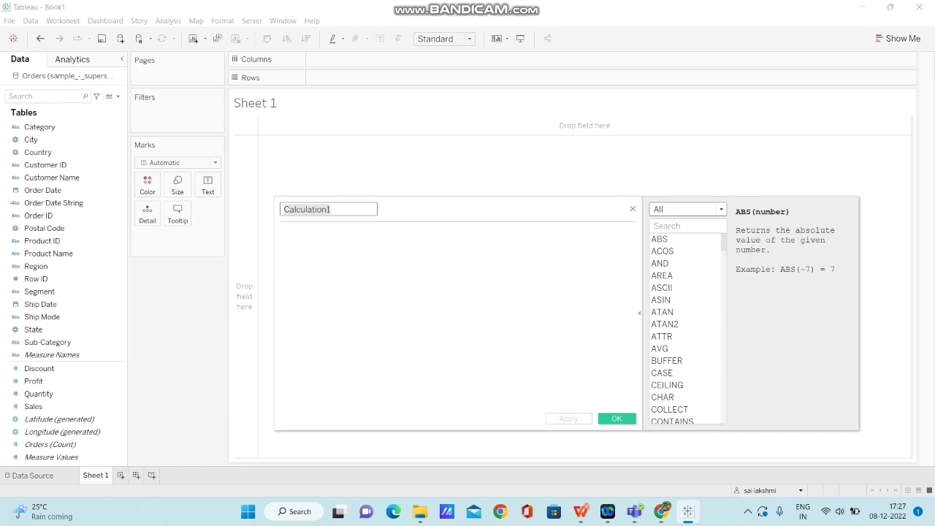
{"action": "left_click", "coordinate": [687, 209]}
{"action": "key", "text": "Down"}
{"action": "key", "text": "Down"}
{"action": "key", "text": "Down"}
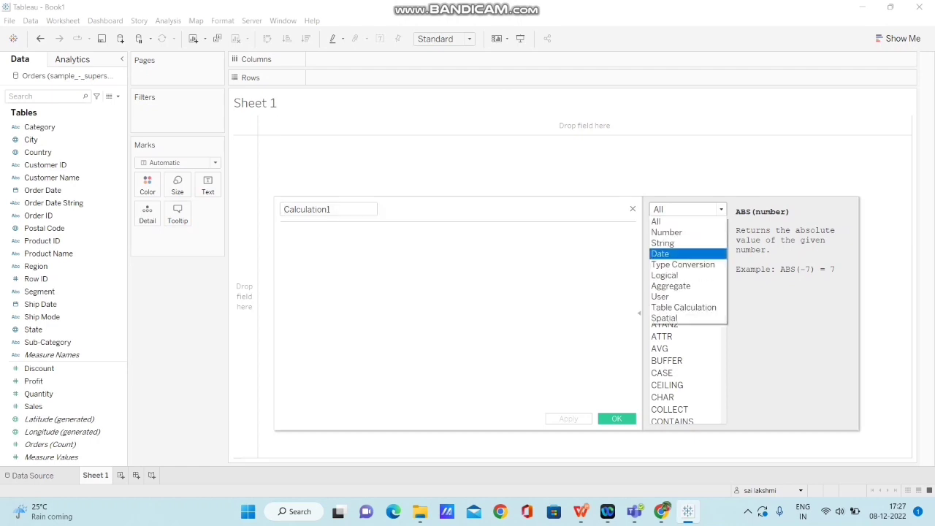
{"action": "key", "text": "Return"}
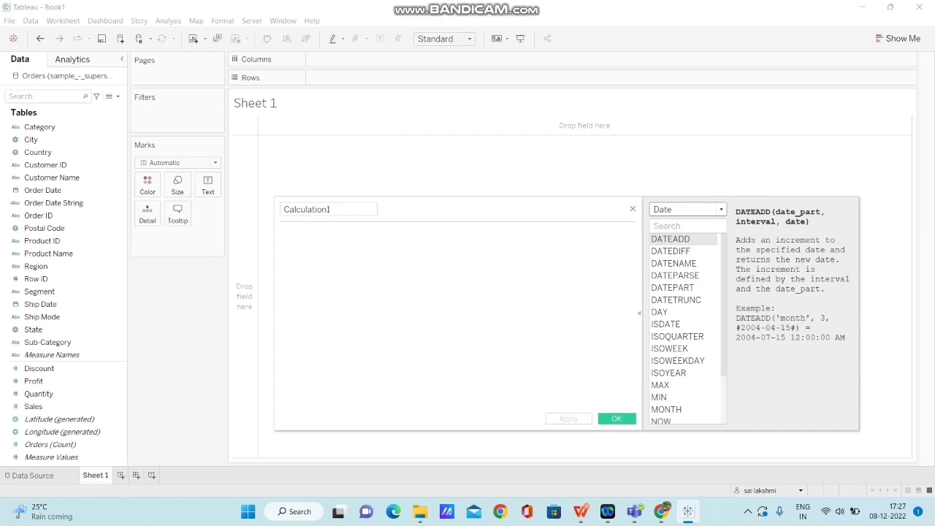
{"action": "scroll", "coordinate": [685, 329], "scroll_direction": "down", "scroll_amount": 2}
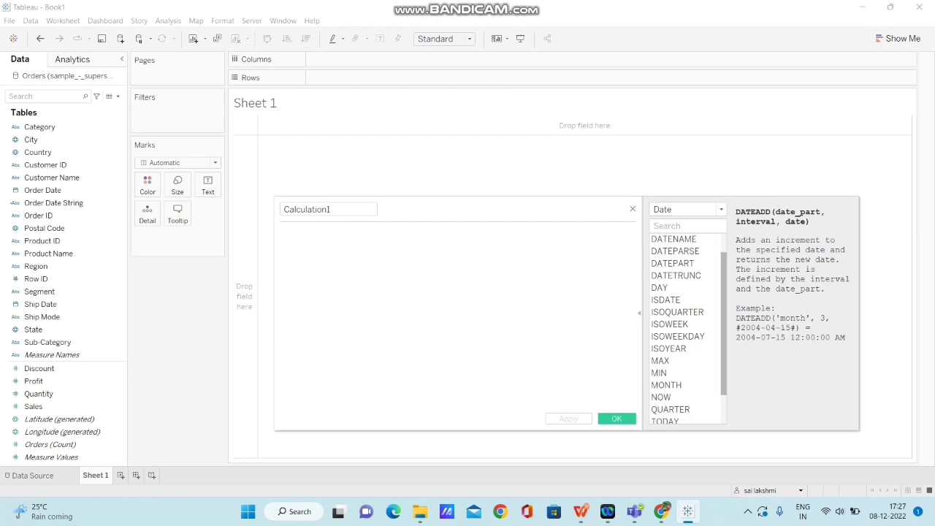
{"action": "scroll", "coordinate": [685, 329], "scroll_direction": "up", "scroll_amount": 2}
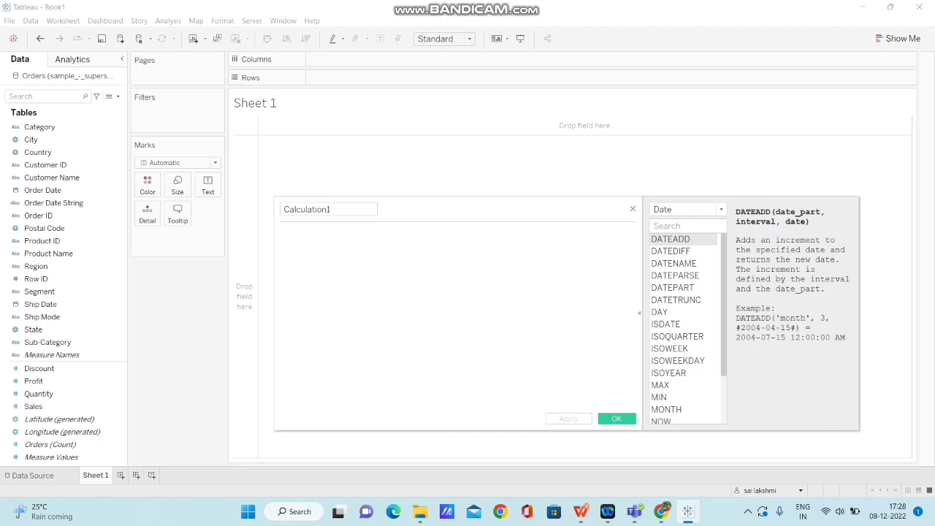
{"action": "scroll", "coordinate": [685, 329], "scroll_direction": "down", "scroll_amount": 3}
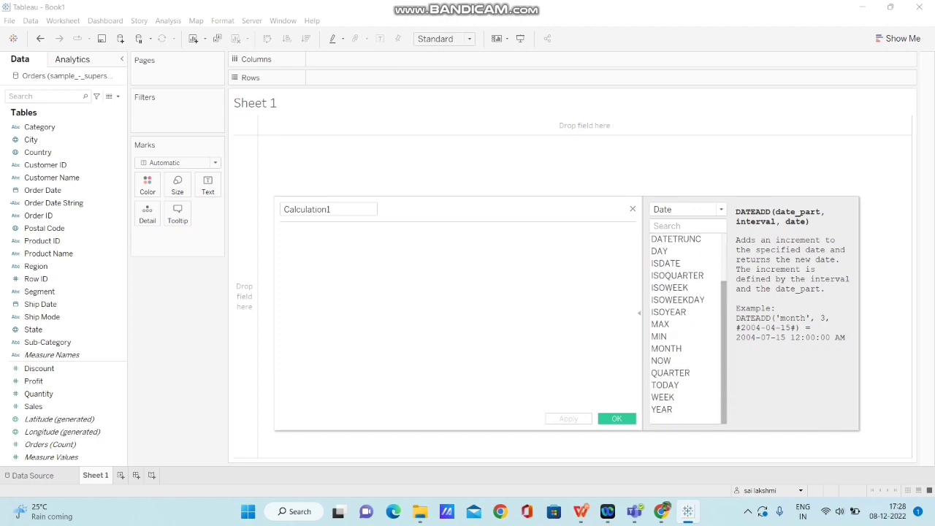
{"action": "scroll", "coordinate": [686, 329], "scroll_direction": "up", "scroll_amount": 3}
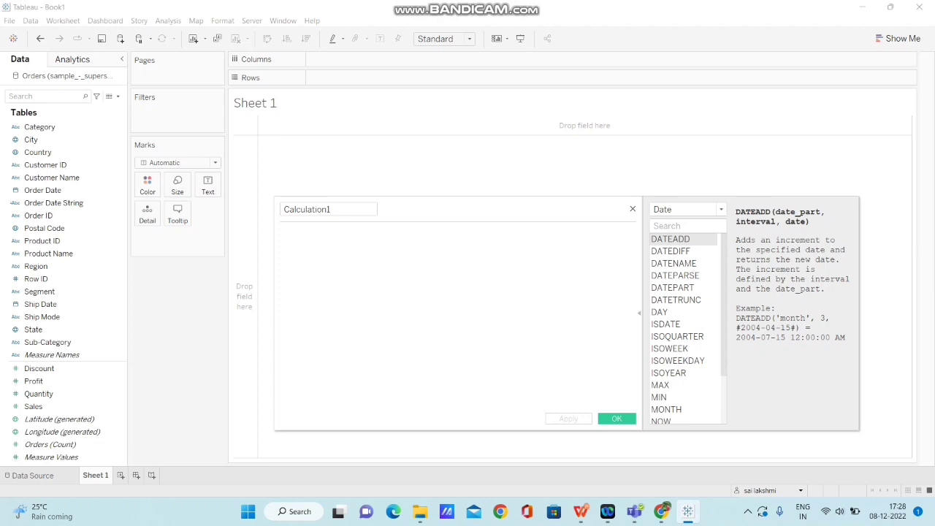
{"action": "key", "text": "Escape"}
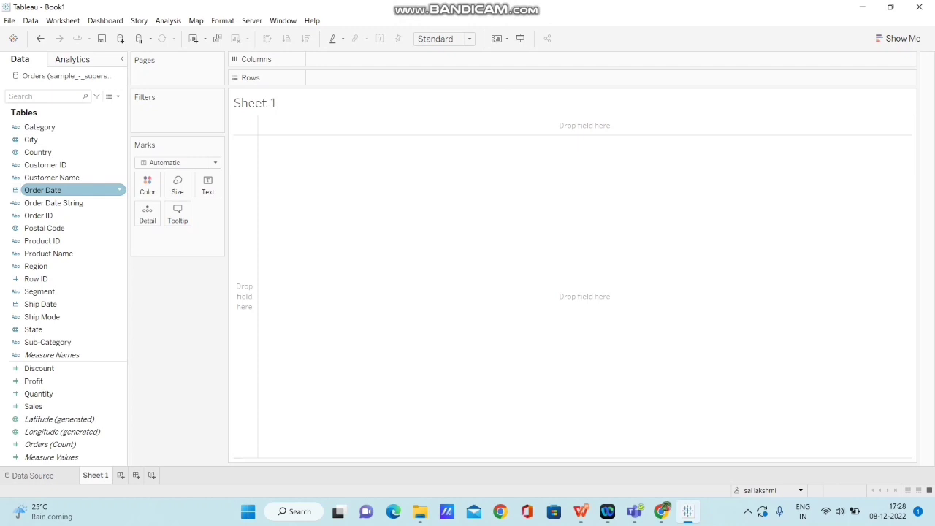
Change the Order Date field's data type to Date & Time and set it back to Date
{"action": "right_click", "coordinate": [48, 191]}
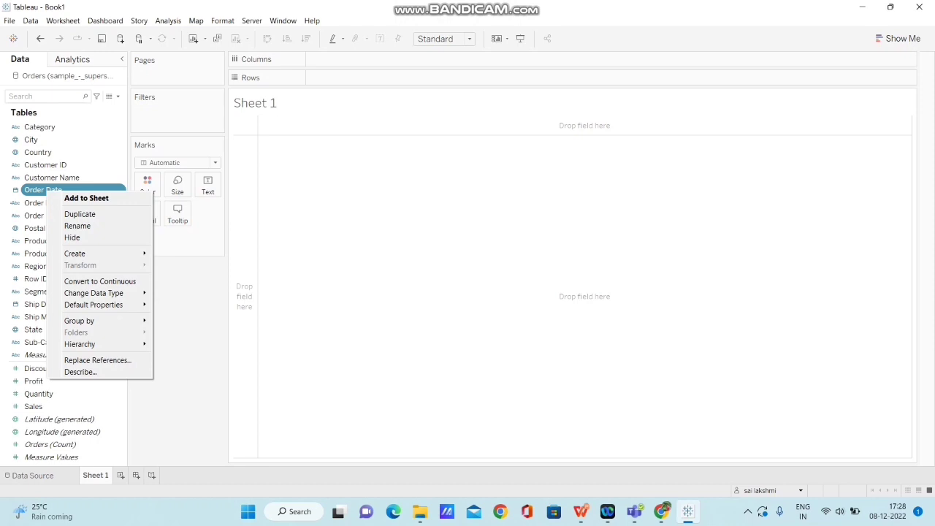
{"action": "mouse_move", "coordinate": [99, 293]}
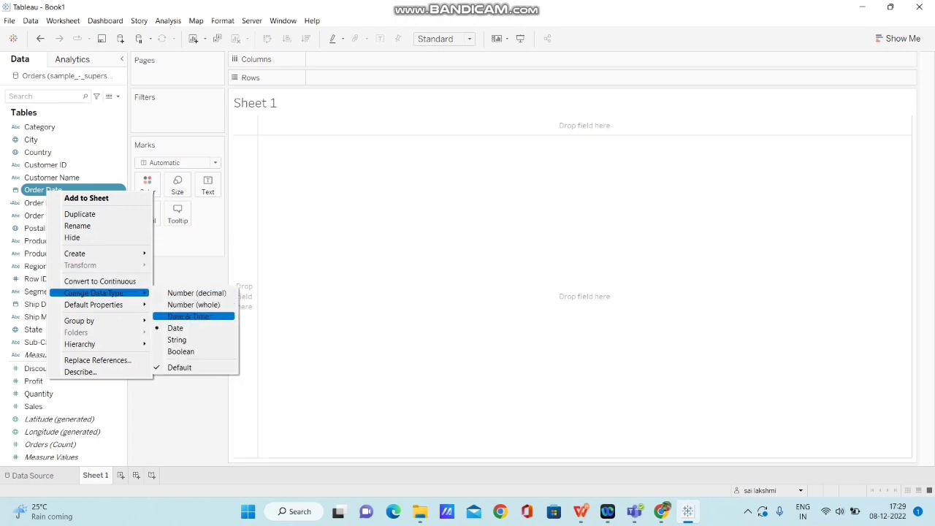
{"action": "left_click", "coordinate": [189, 316]}
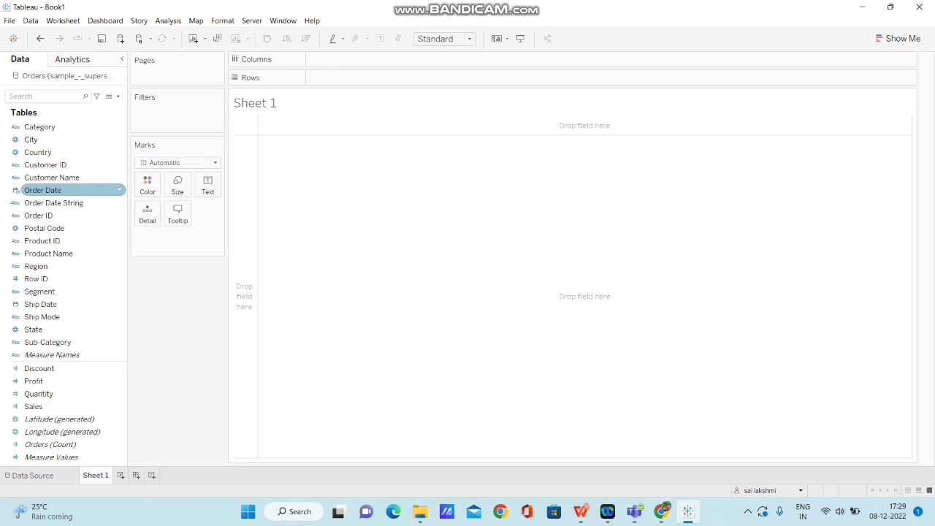
{"action": "right_click", "coordinate": [62, 190]}
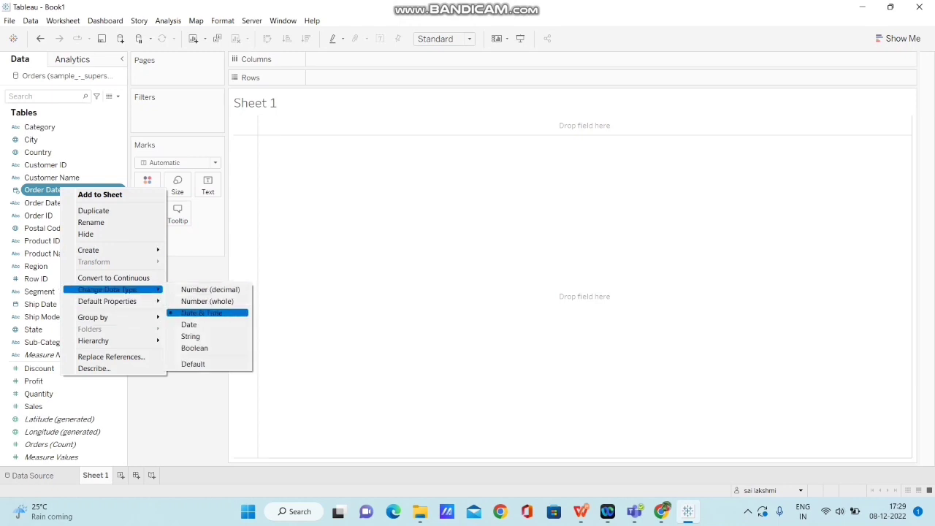
{"action": "left_click", "coordinate": [191, 325]}
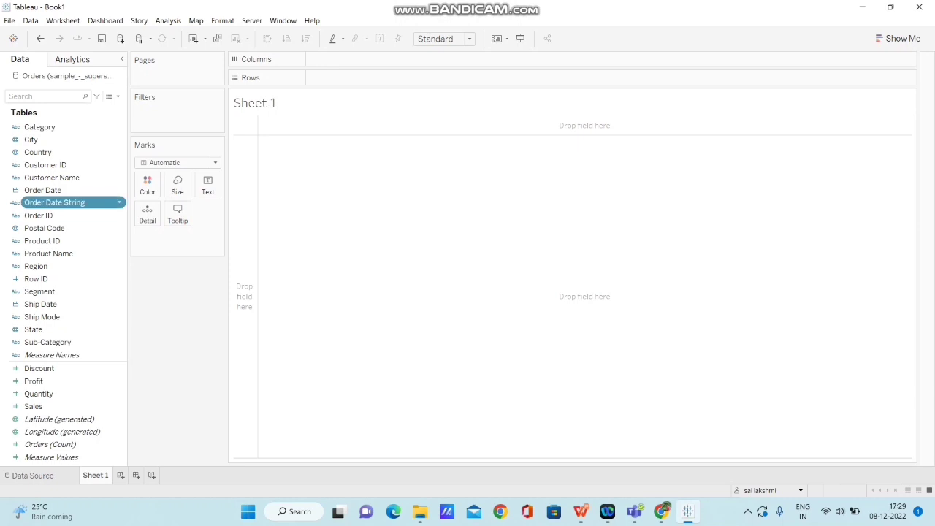
Check which data type is assigned to the Order Date String field without changing it
{"action": "right_click", "coordinate": [48, 204]}
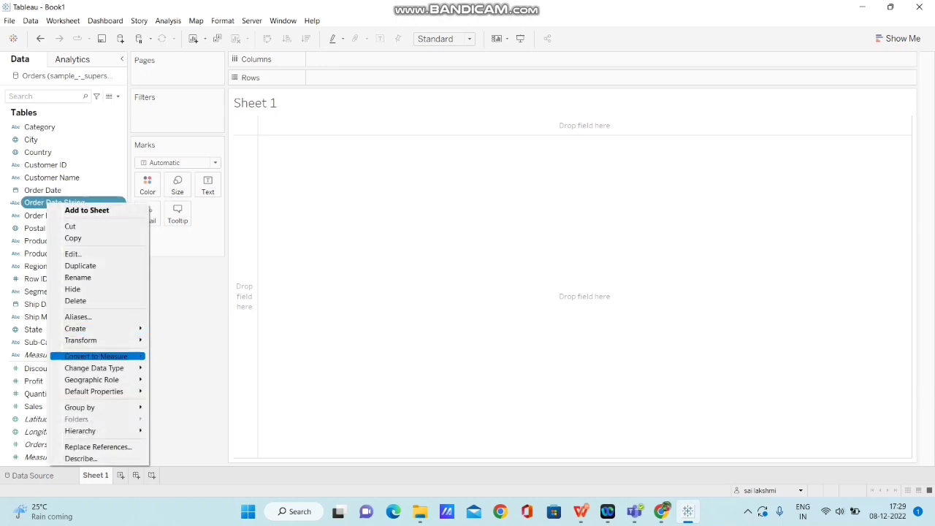
{"action": "mouse_move", "coordinate": [95, 368]}
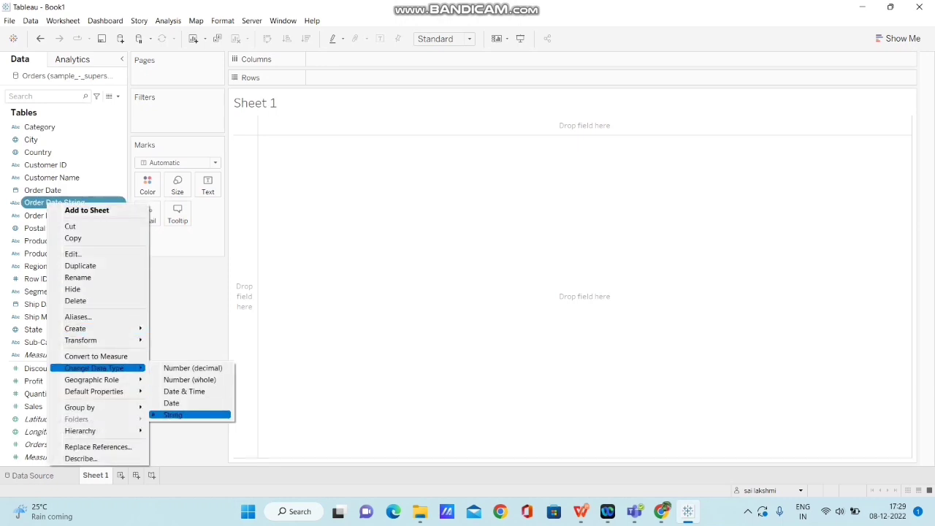
{"action": "key", "text": "Escape"}
{"action": "key", "text": "Escape"}
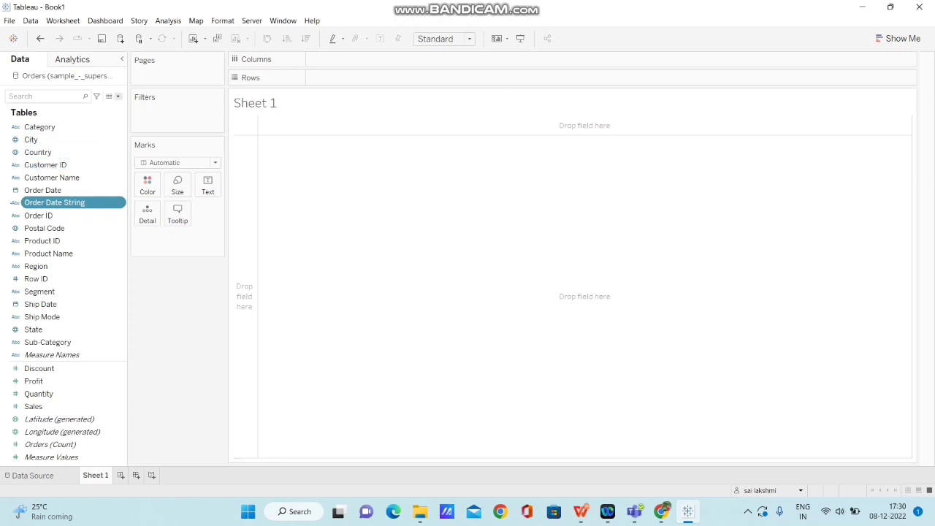
Start a new calculated field with the formula DATE([Order Date String])
{"action": "left_click", "coordinate": [117, 95]}
{"action": "left_click", "coordinate": [58, 108]}
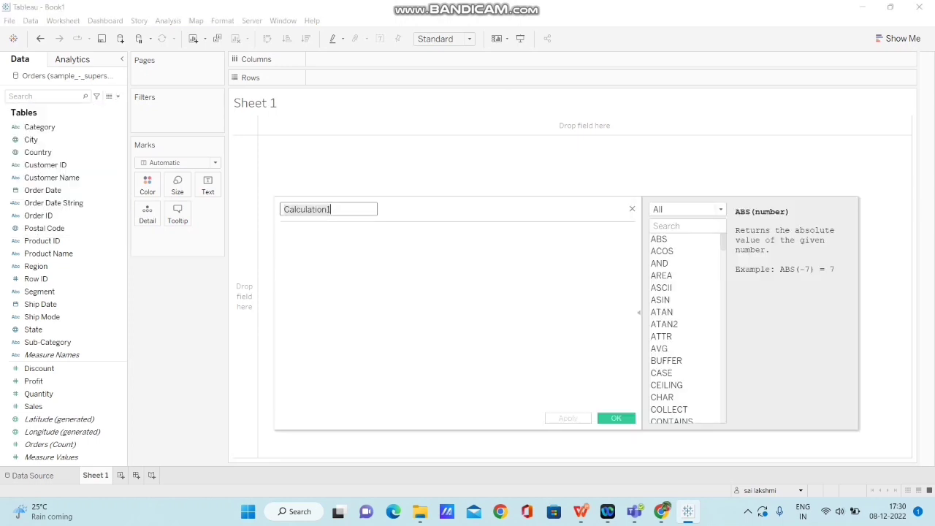
{"action": "left_click", "coordinate": [283, 233]}
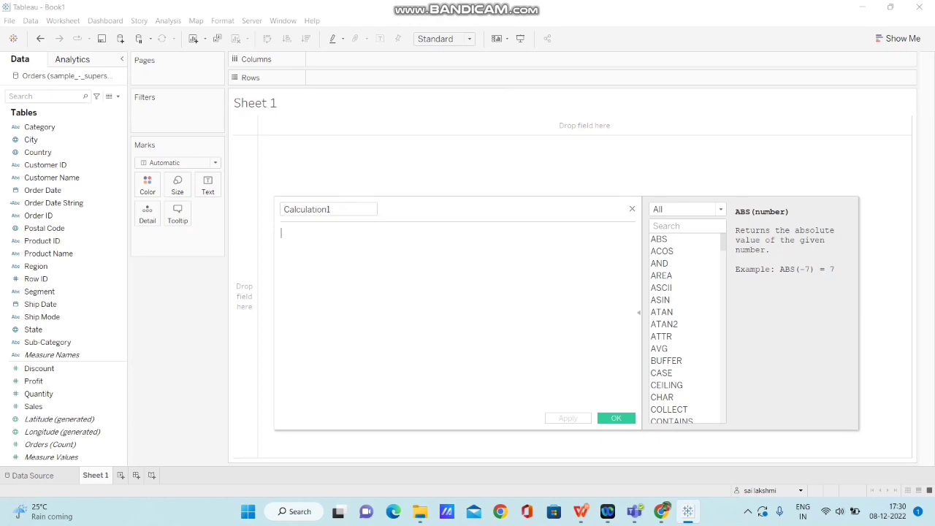
{"action": "type", "text": "date"}
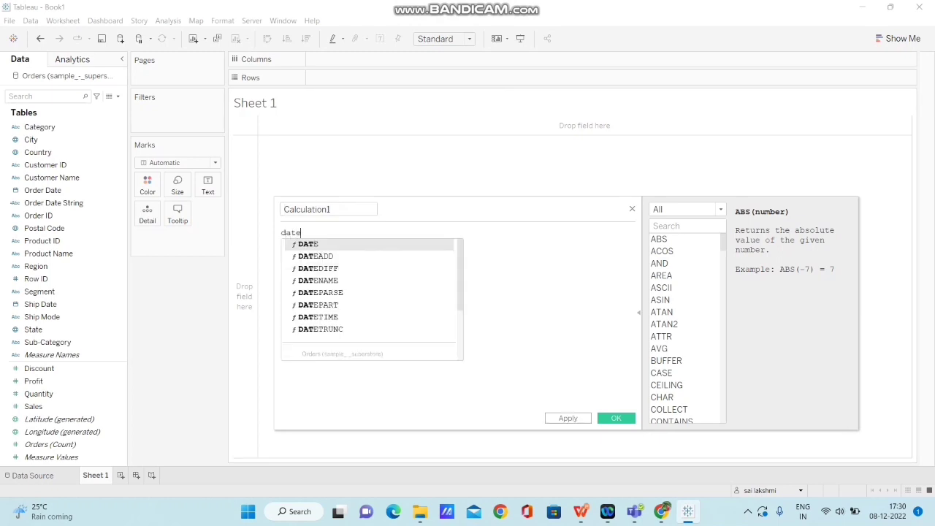
{"action": "key", "text": "Return"}
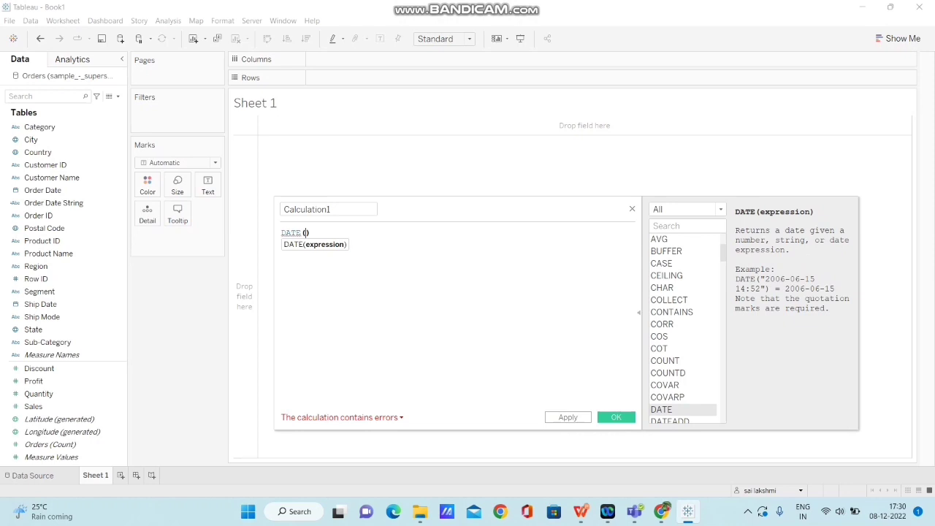
{"action": "type", "text": "orde"}
{"action": "key", "text": "Down"}
{"action": "key", "text": "Return"}
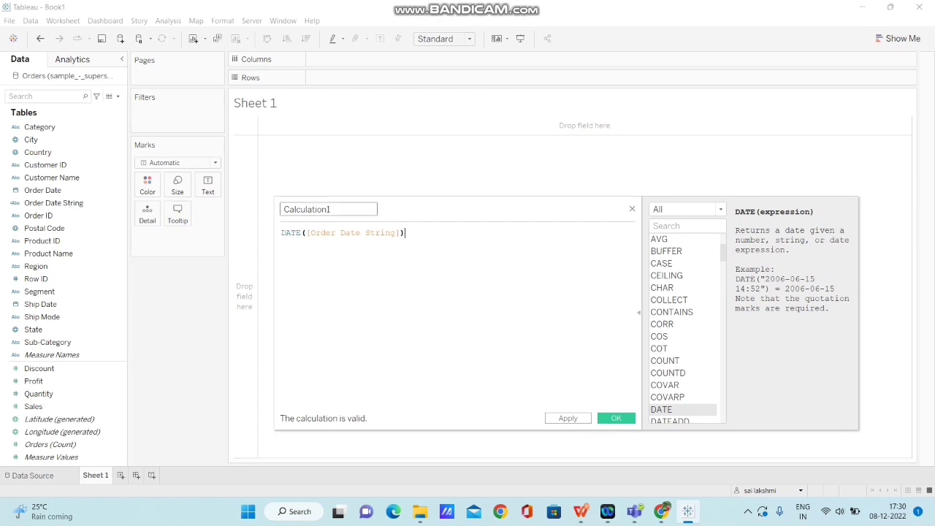
Name the calculated field DATE and save it
{"action": "double_click", "coordinate": [283, 209]}
{"action": "type", "text": "DATE"}
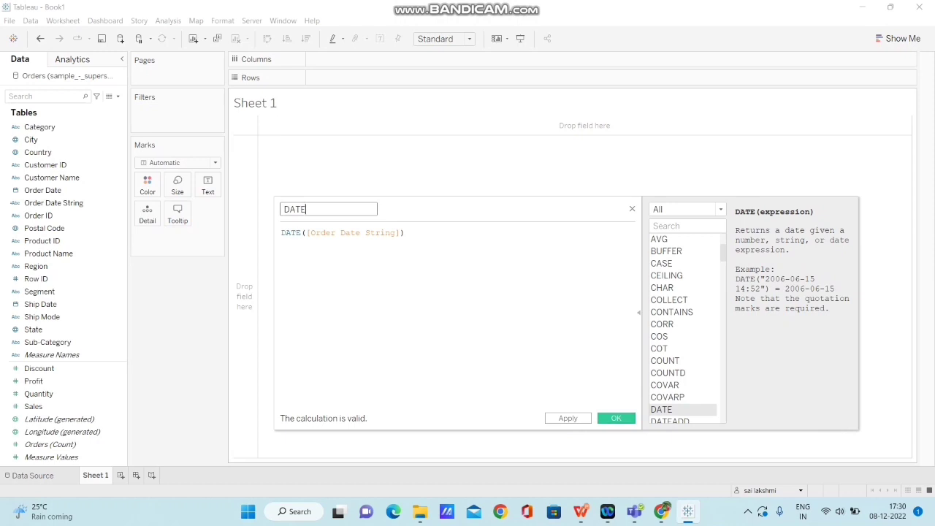
{"action": "key", "text": "Return"}
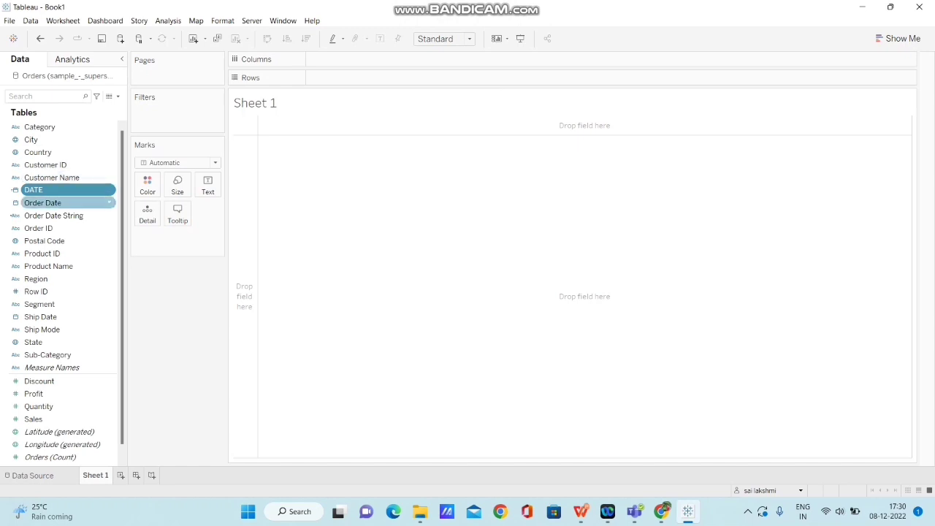
Place Order Date on Rows and expand its hierarchy through quarter and month to day level
{"action": "left_click_drag", "start_coordinate": [227, 143], "coordinate": [351, 79]}
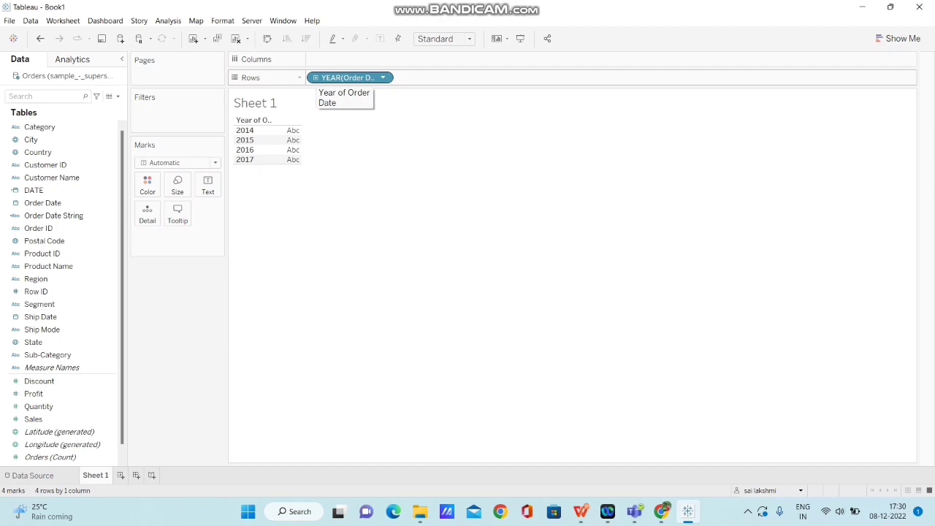
{"action": "left_click", "coordinate": [315, 77]}
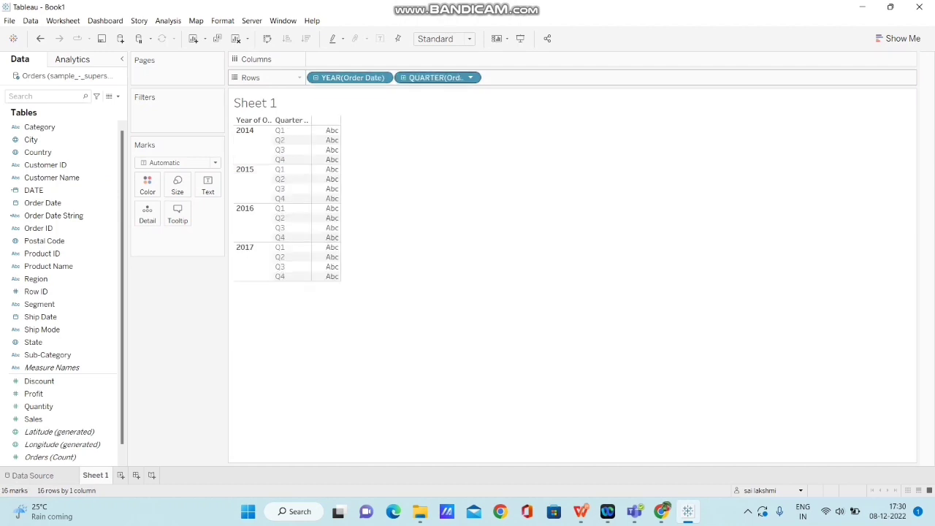
{"action": "left_click", "coordinate": [402, 78]}
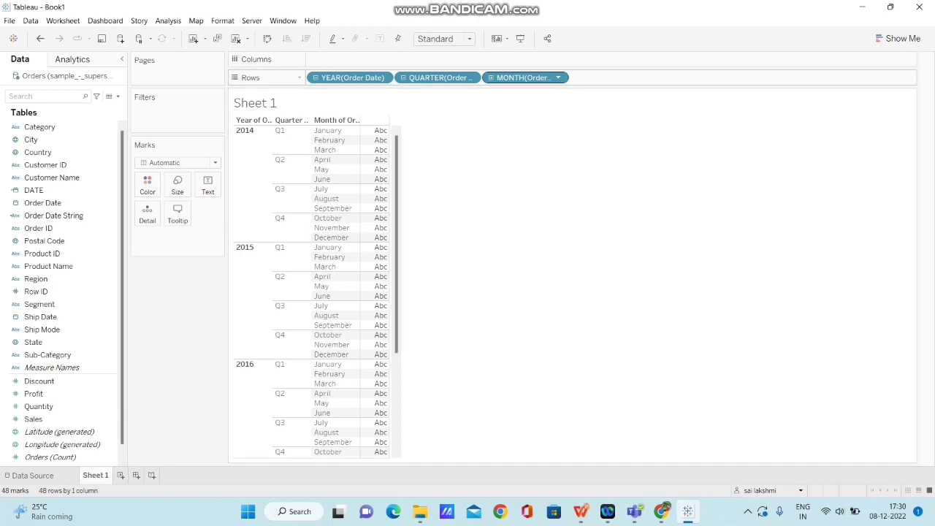
{"action": "left_click", "coordinate": [492, 77]}
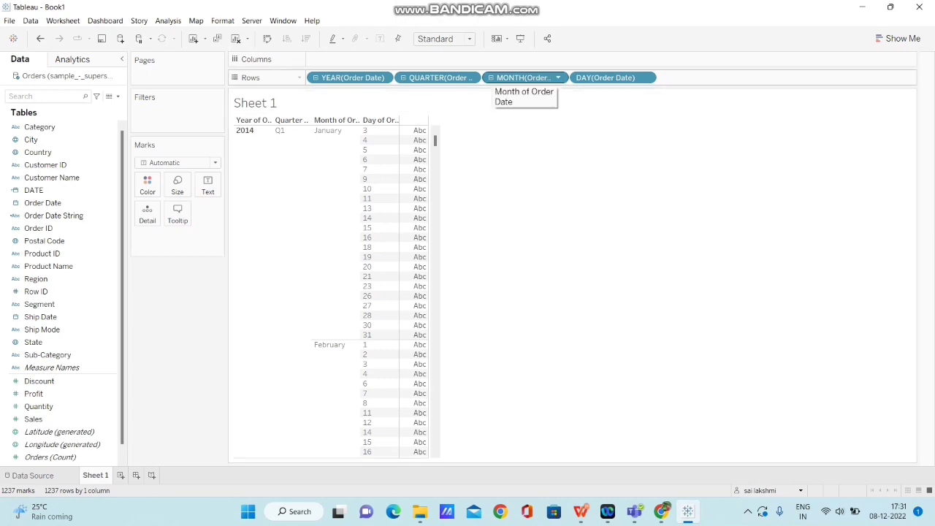
Collapse the Order Date hierarchy on Rows back to year level
{"action": "left_click", "coordinate": [492, 77]}
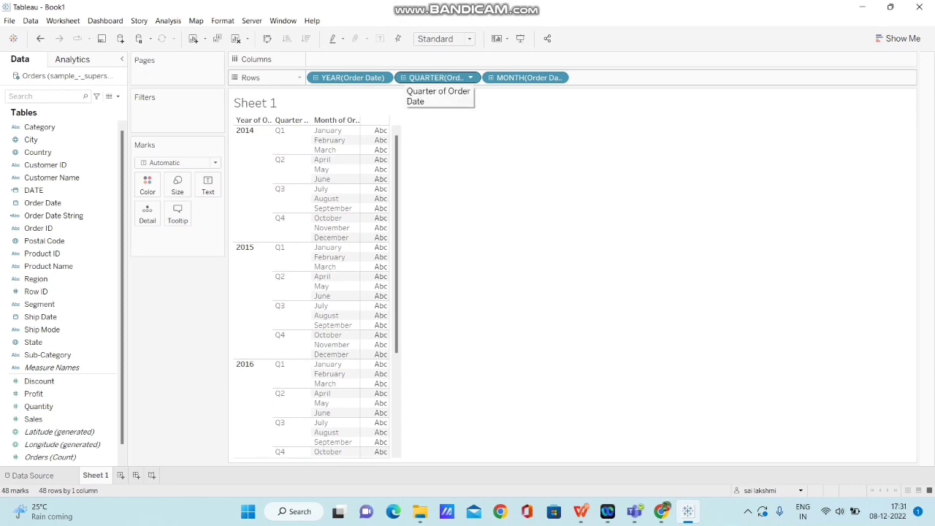
{"action": "left_click", "coordinate": [403, 77]}
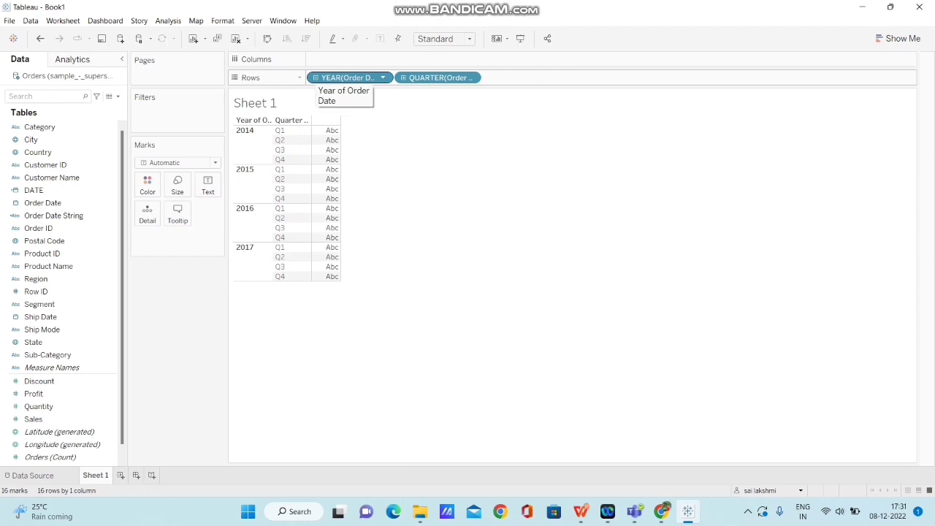
{"action": "left_click", "coordinate": [316, 78]}
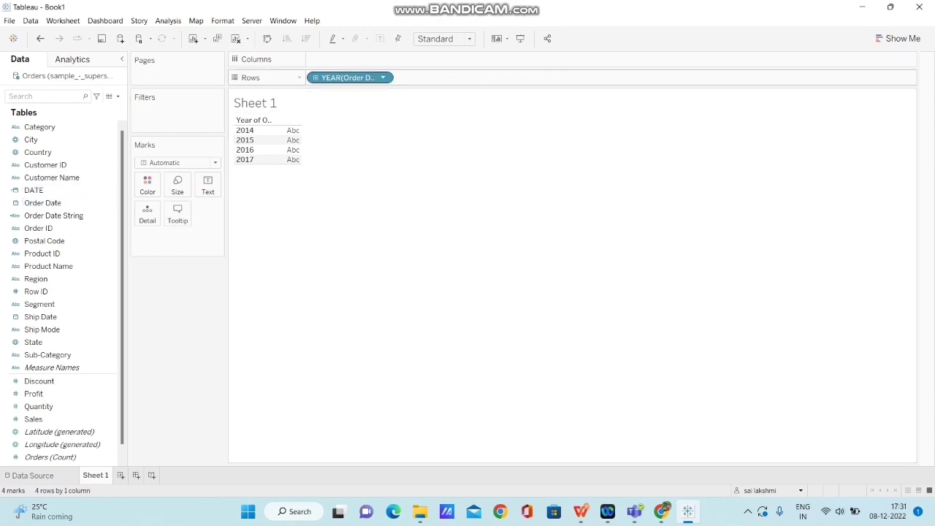
Show Order Date on Rows as an exact date and make it discrete
{"action": "right_click", "coordinate": [340, 79]}
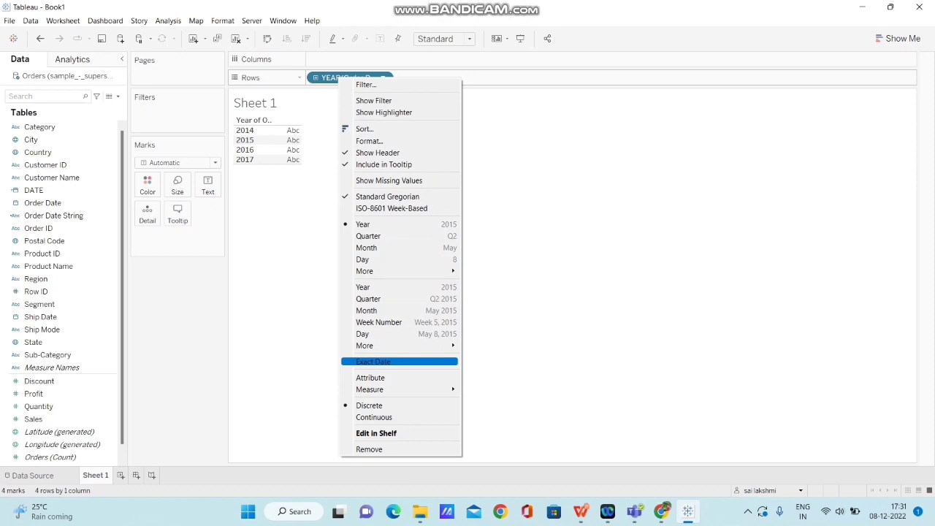
{"action": "key", "text": "Return"}
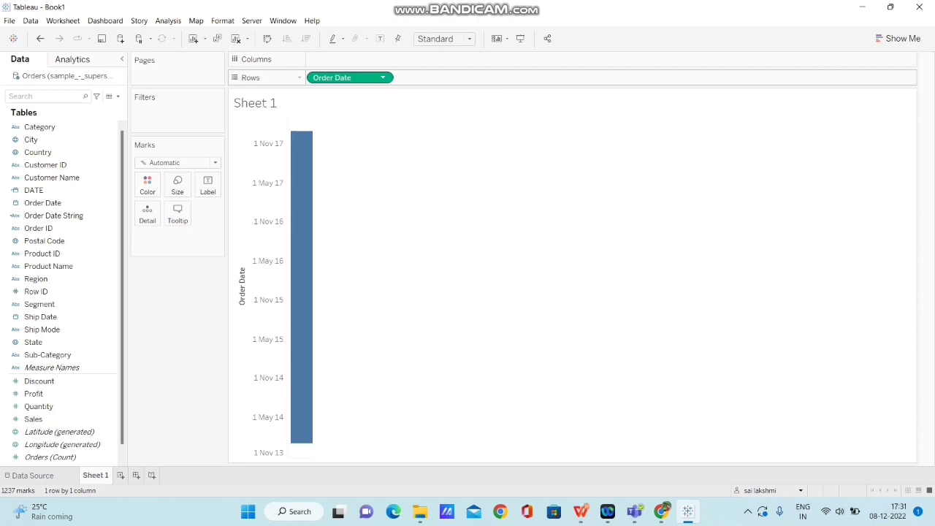
{"action": "left_click", "coordinate": [383, 78]}
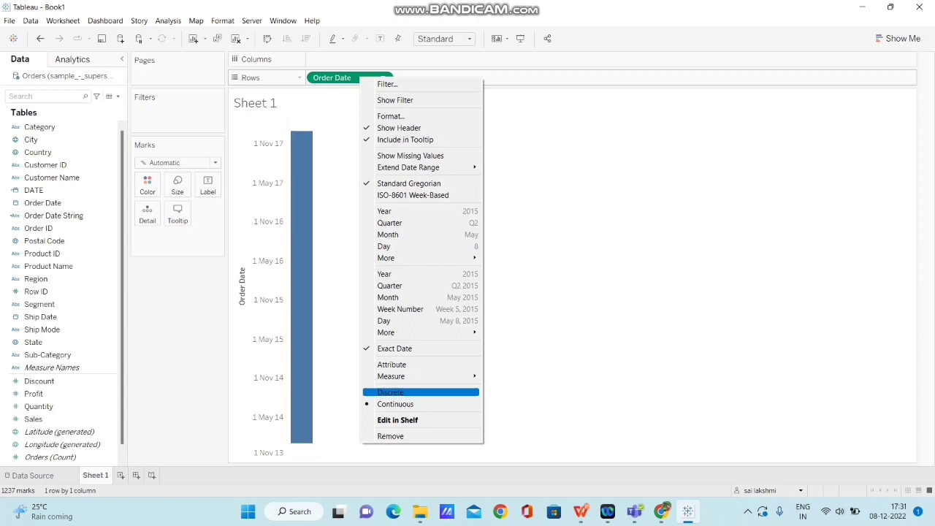
{"action": "left_click", "coordinate": [409, 392]}
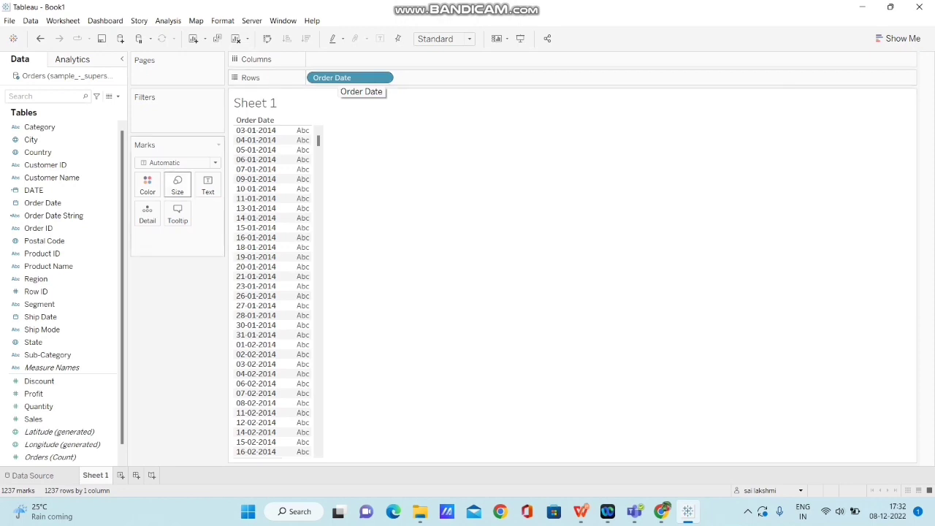
Add Order Date String to Rows after Order Date
{"action": "left_click_drag", "start_coordinate": [53, 216], "coordinate": [438, 78]}
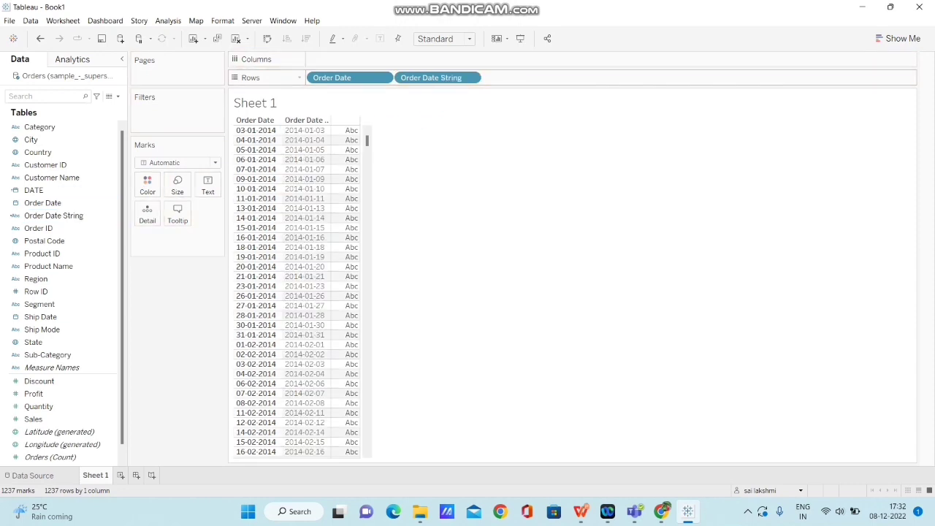
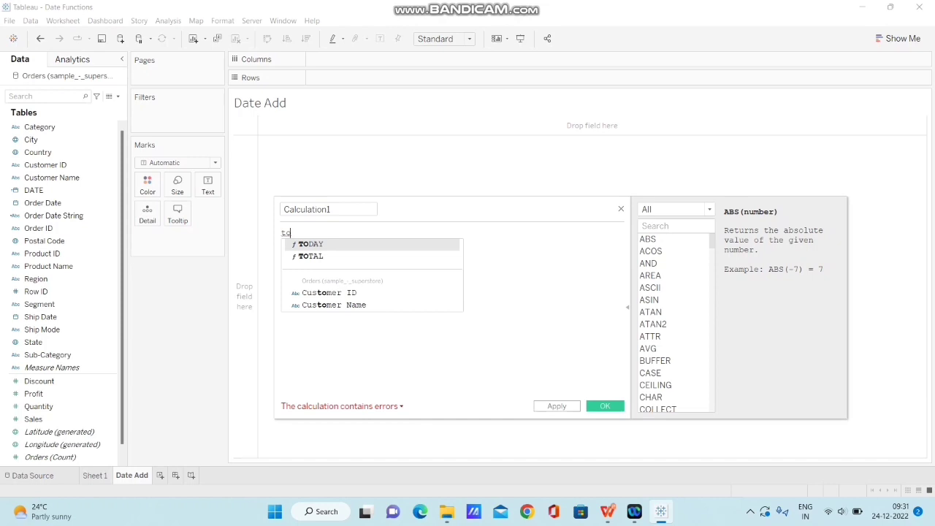
Complete the calculated field's formula as TODAY(), name the field Today and save it
{"action": "key", "text": "Return"}
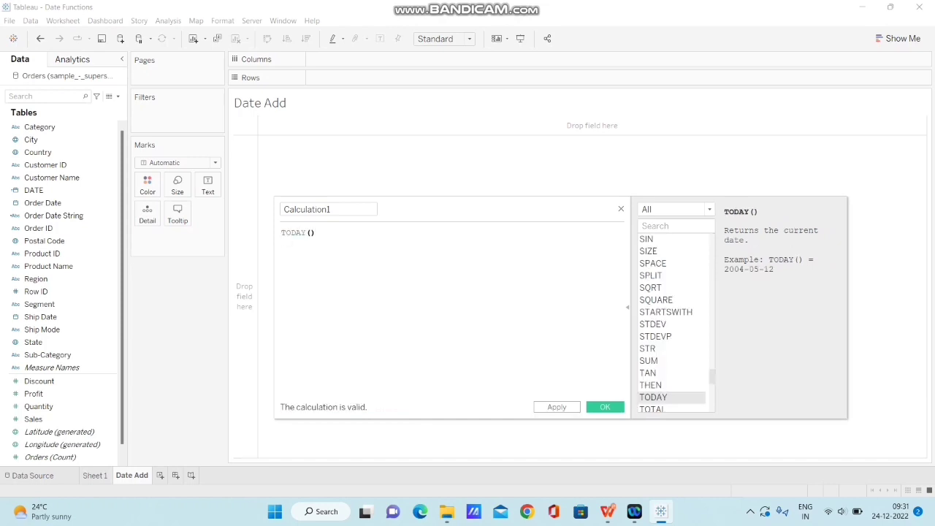
{"action": "left_click", "coordinate": [332, 210]}
{"action": "key", "text": "BackSpace"}
{"action": "key", "text": "BackSpace"}
{"action": "key", "text": "BackSpace"}
{"action": "key", "text": "BackSpace"}
{"action": "key", "text": "BackSpace"}
{"action": "key", "text": "BackSpace"}
{"action": "key", "text": "BackSpace"}
{"action": "key", "text": "BackSpace"}
{"action": "key", "text": "BackSpace"}
{"action": "key", "text": "BackSpace"}
{"action": "key", "text": "BackSpace"}
{"action": "key", "text": "BackSpace"}
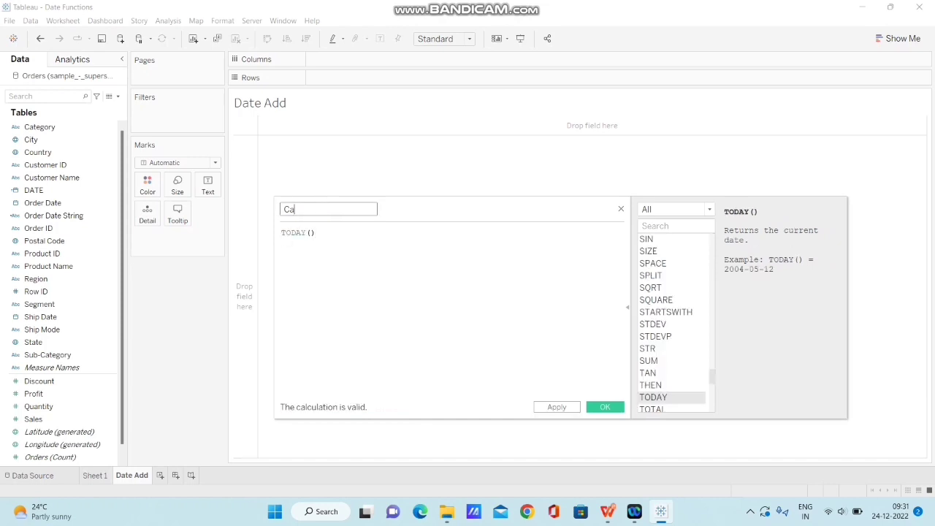
{"action": "type", "text": "Today"}
{"action": "left_click", "coordinate": [605, 407]}
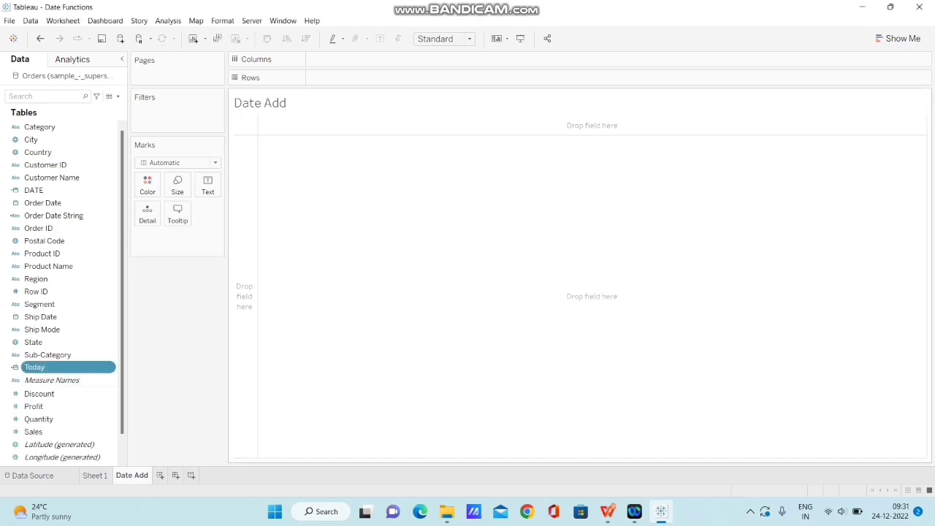
Place the Today field on Rows as a discrete exact date
{"action": "left_click_drag", "start_coordinate": [35, 366], "coordinate": [343, 77]}
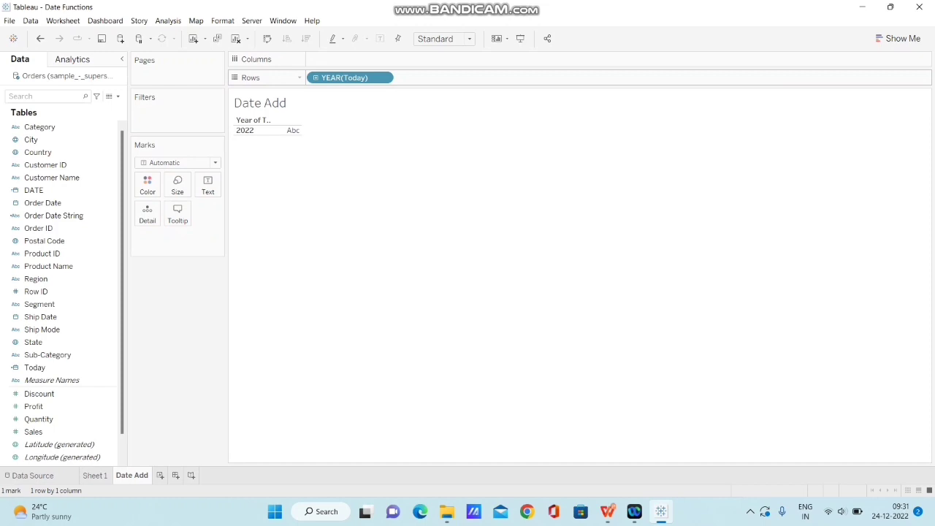
{"action": "right_click", "coordinate": [341, 78]}
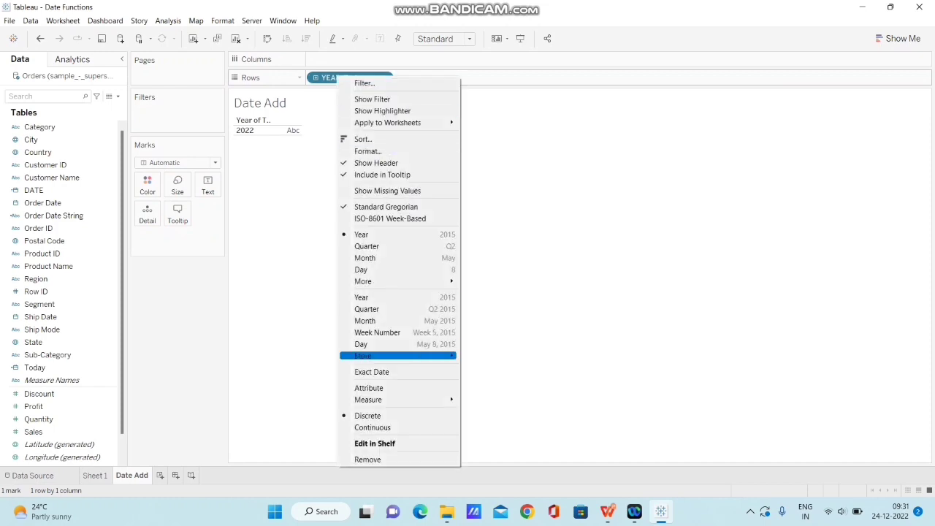
{"action": "left_click", "coordinate": [372, 372]}
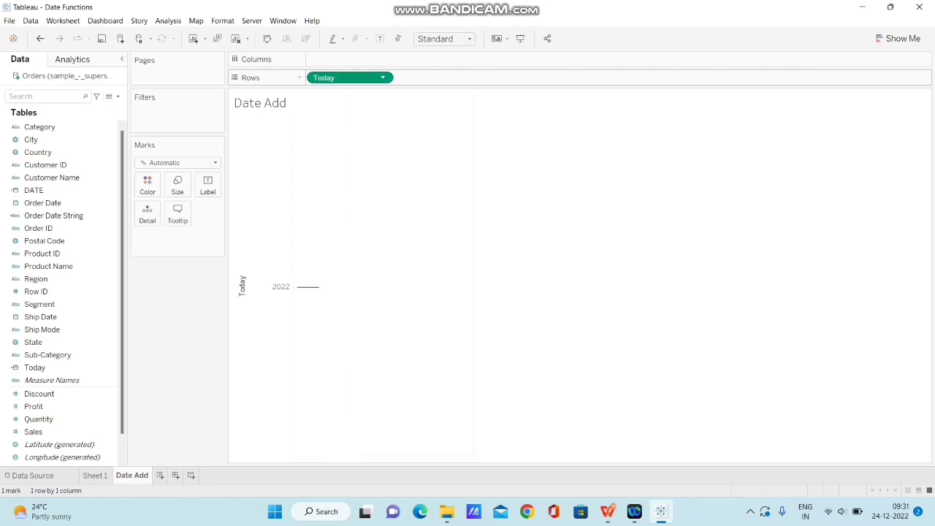
{"action": "right_click", "coordinate": [354, 77]}
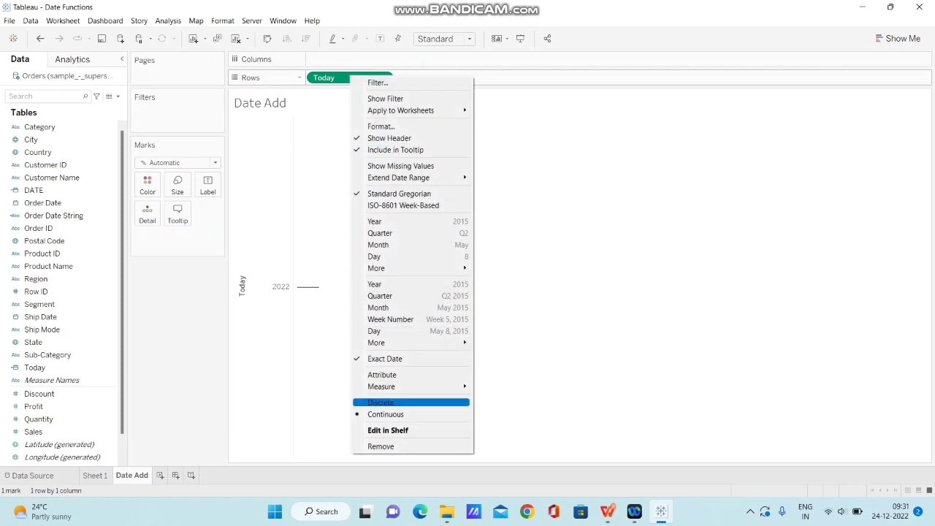
{"action": "left_click", "coordinate": [380, 402]}
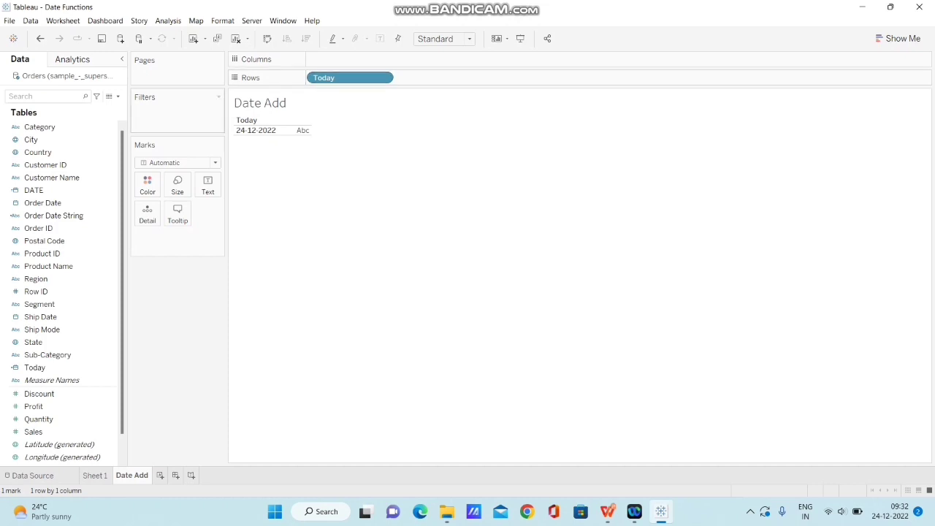
Create a new calculated field with the formula DATEADD('day',1,[Today])
{"action": "left_click", "coordinate": [118, 96]}
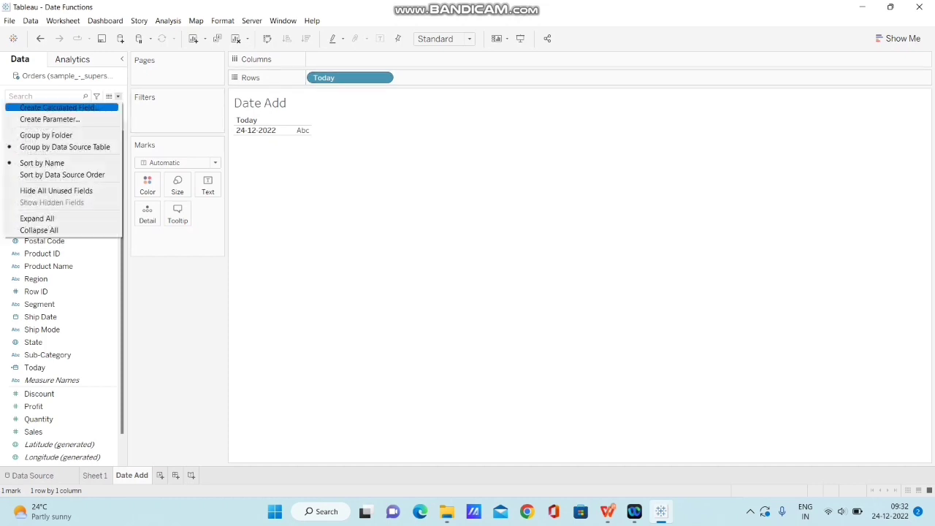
{"action": "left_click", "coordinate": [59, 108]}
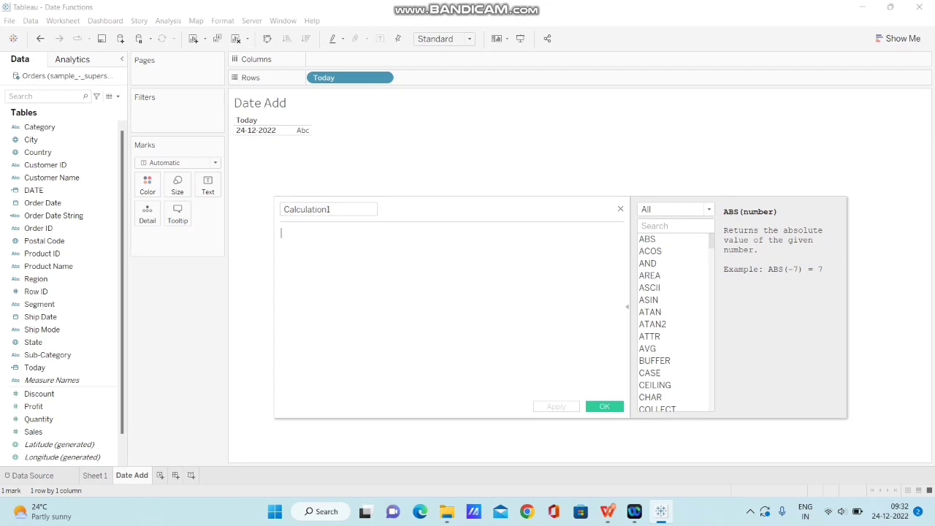
{"action": "type", "text": "date"}
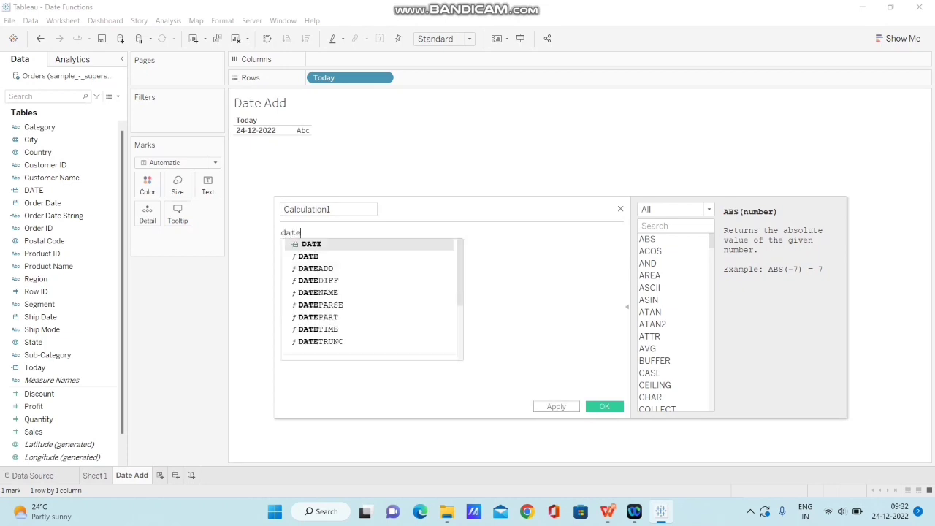
{"action": "key", "text": "Down"}
{"action": "key", "text": "Down"}
{"action": "key", "text": "Return"}
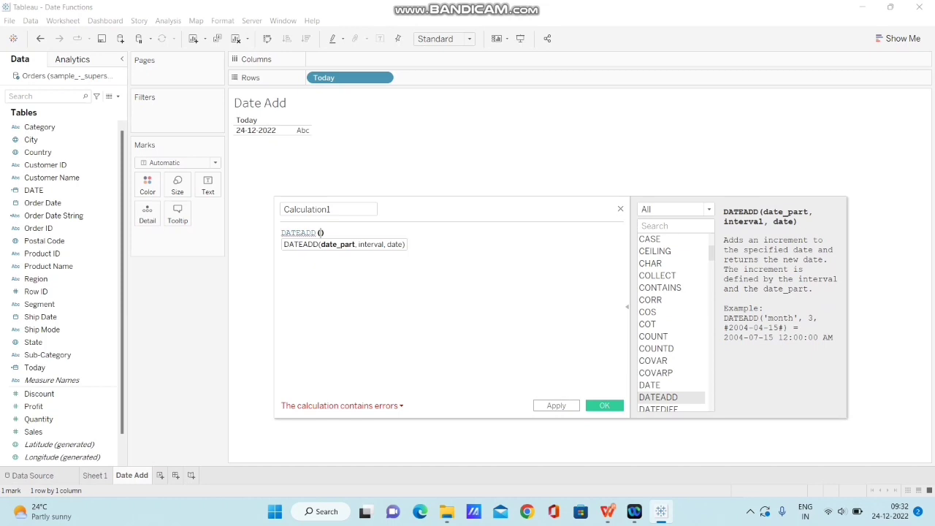
{"action": "type", "text": "'"}
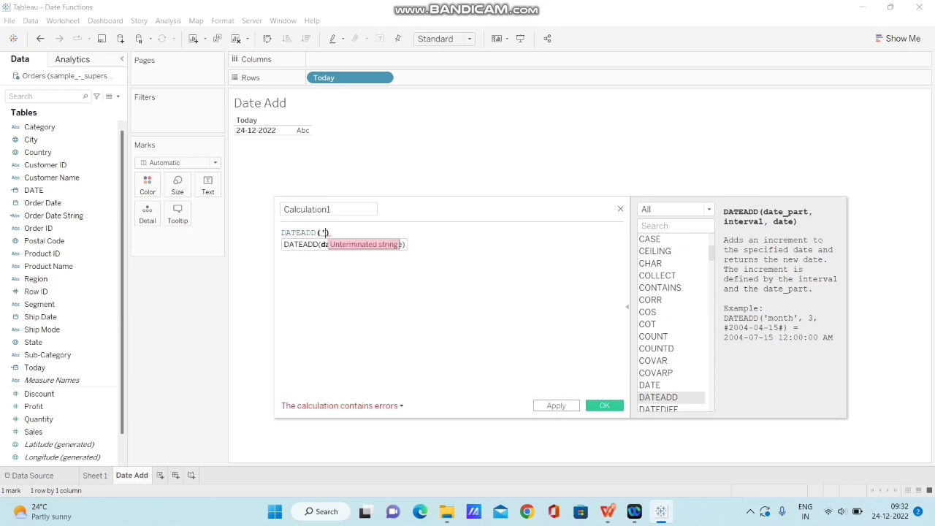
{"action": "type", "text": "day',"}
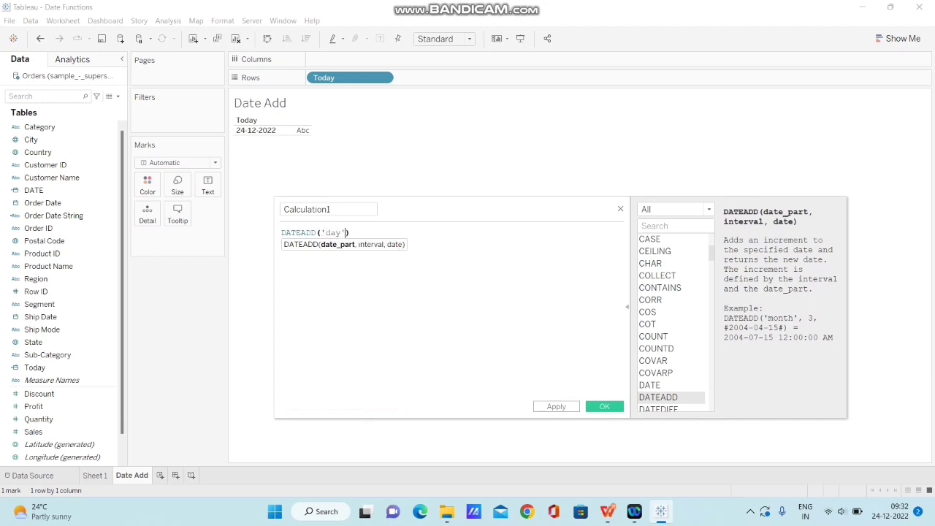
{"action": "type", "text": "1,to"}
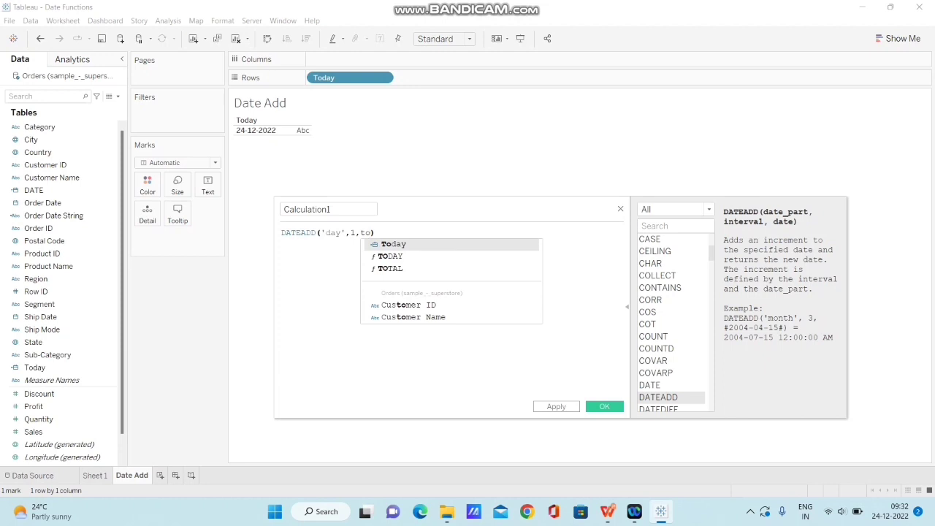
{"action": "key", "text": "Return"}
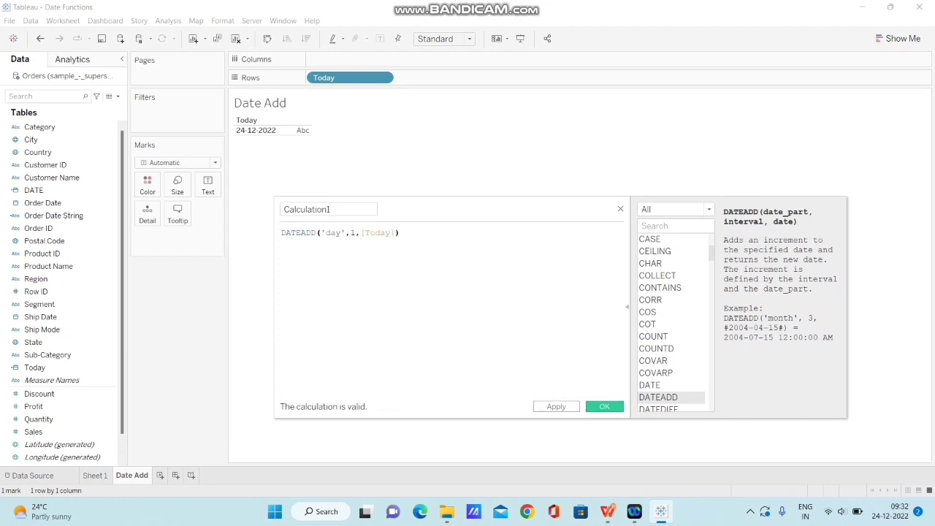
Name the calculated field Date Add - Day and save it
{"action": "key", "text": "BackSpace"}
{"action": "key", "text": "BackSpace"}
{"action": "key", "text": "BackSpace"}
{"action": "key", "text": "BackSpace"}
{"action": "key", "text": "BackSpace"}
{"action": "key", "text": "BackSpace"}
{"action": "key", "text": "BackSpace"}
{"action": "key", "text": "BackSpace"}
{"action": "key", "text": "BackSpace"}
{"action": "key", "text": "BackSpace"}
{"action": "key", "text": "BackSpace"}
{"action": "key", "text": "BackSpace"}
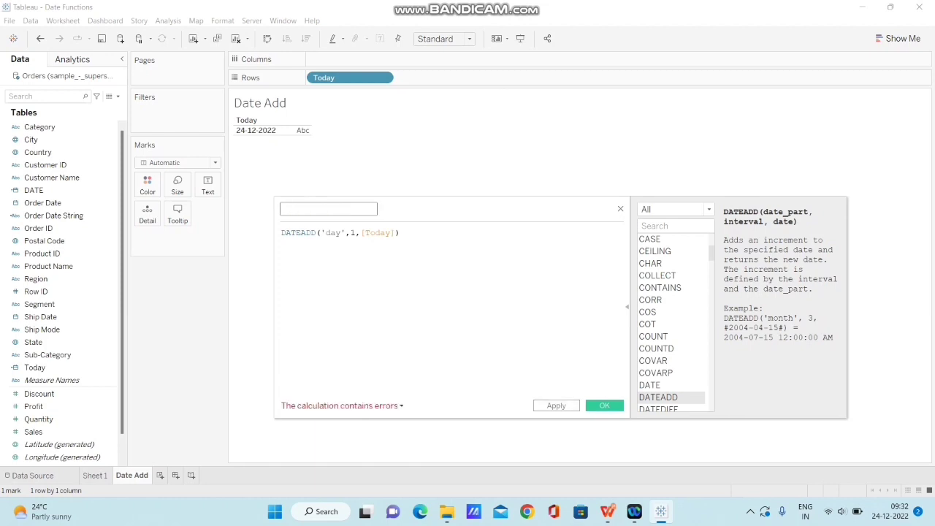
{"action": "type", "text": "Date Add"}
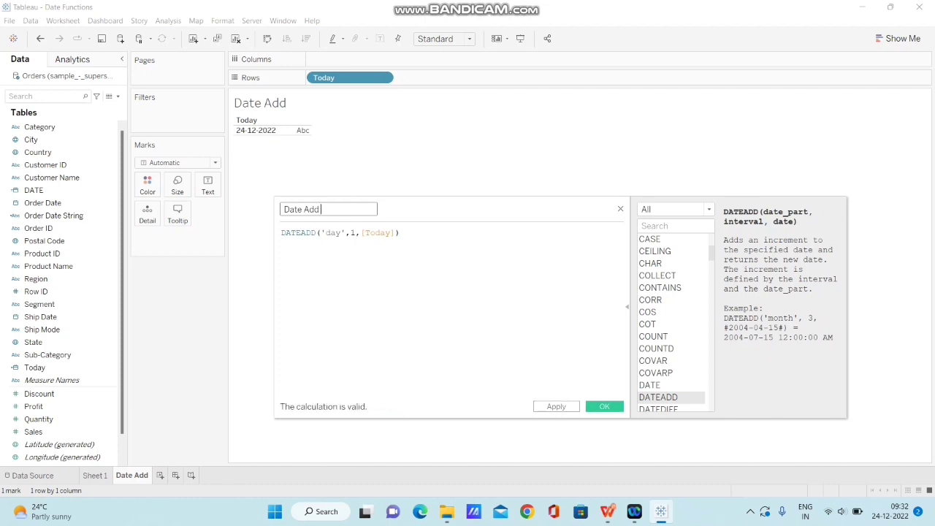
{"action": "type", "text": " Day"}
{"action": "type", "text": "-"}
{"action": "left_click", "coordinate": [604, 406]}
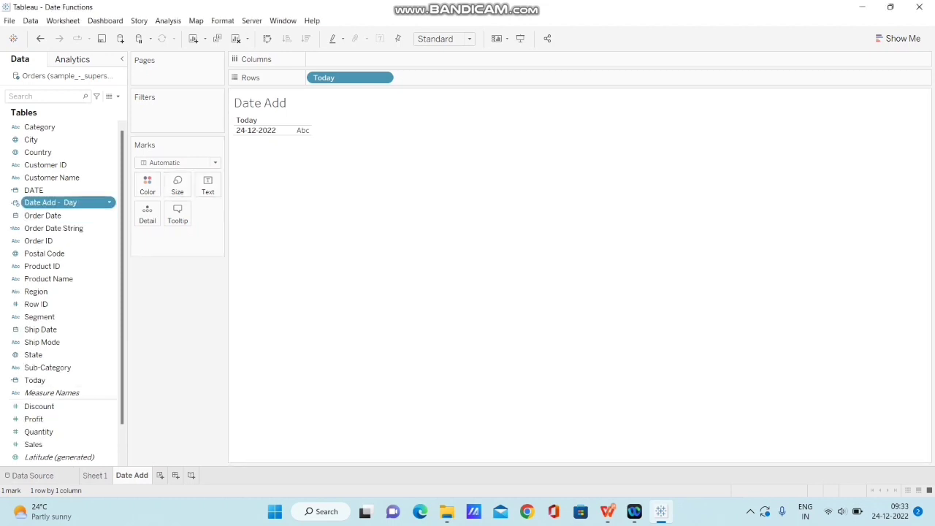
Place Date Add - Day on Rows after Today as a discrete exact date
{"action": "left_click_drag", "start_coordinate": [69, 202], "coordinate": [431, 77]}
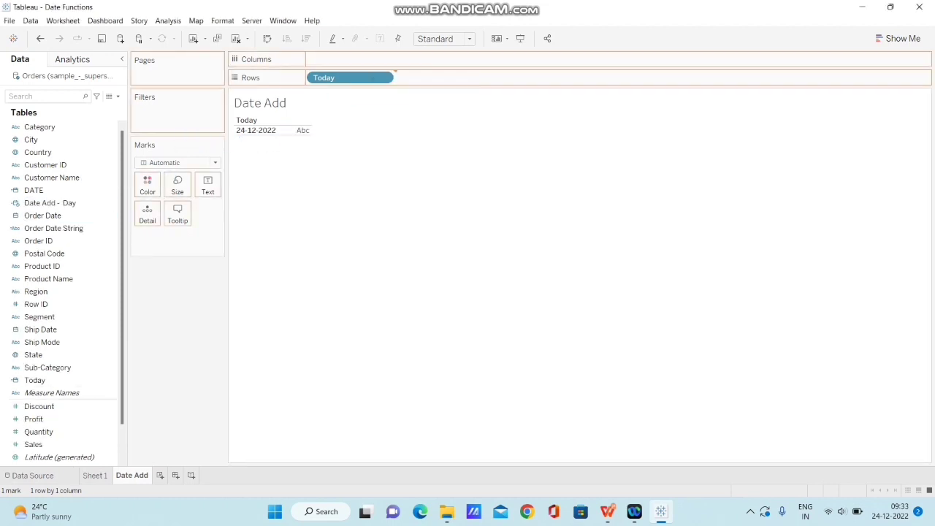
{"action": "right_click", "coordinate": [424, 79]}
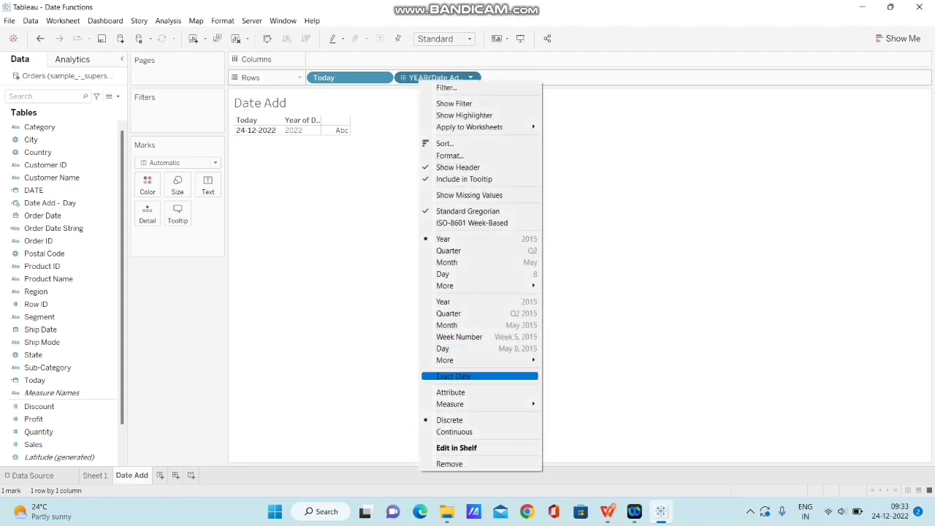
{"action": "left_click", "coordinate": [453, 377]}
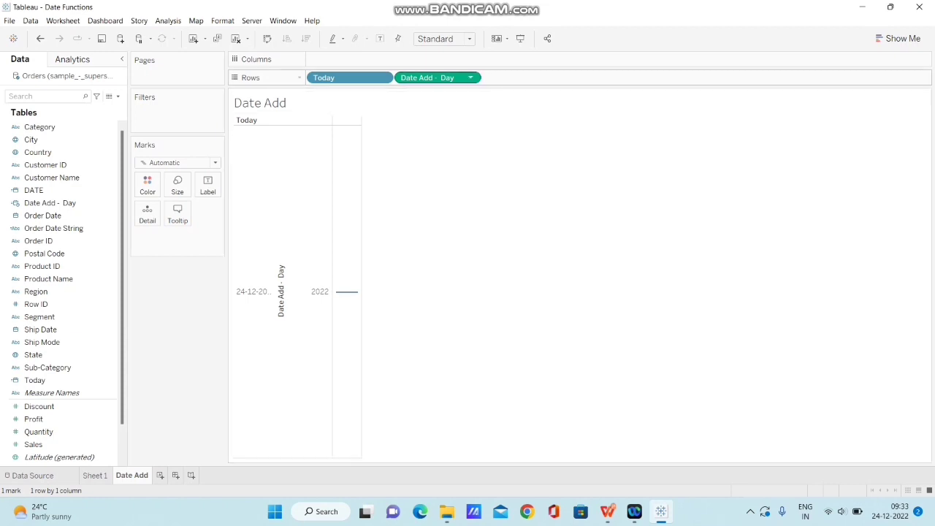
{"action": "right_click", "coordinate": [443, 78]}
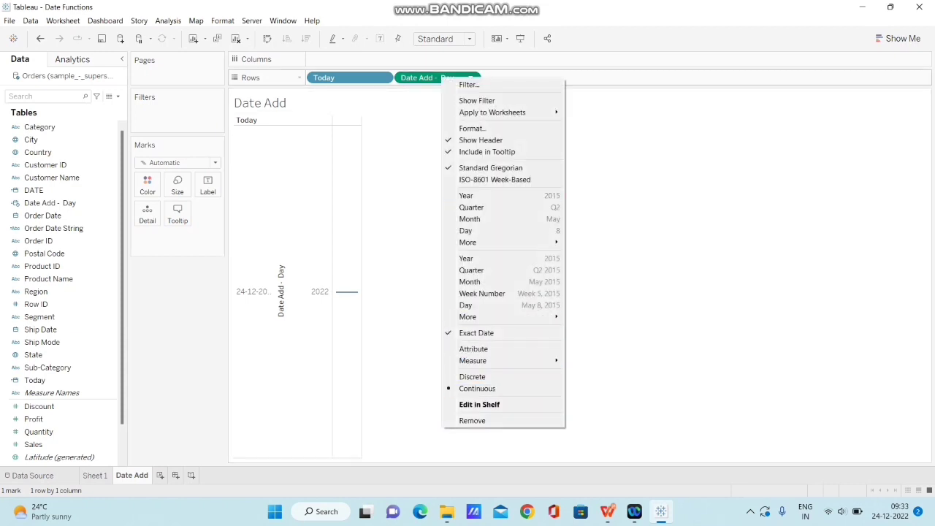
{"action": "left_click", "coordinate": [472, 377]}
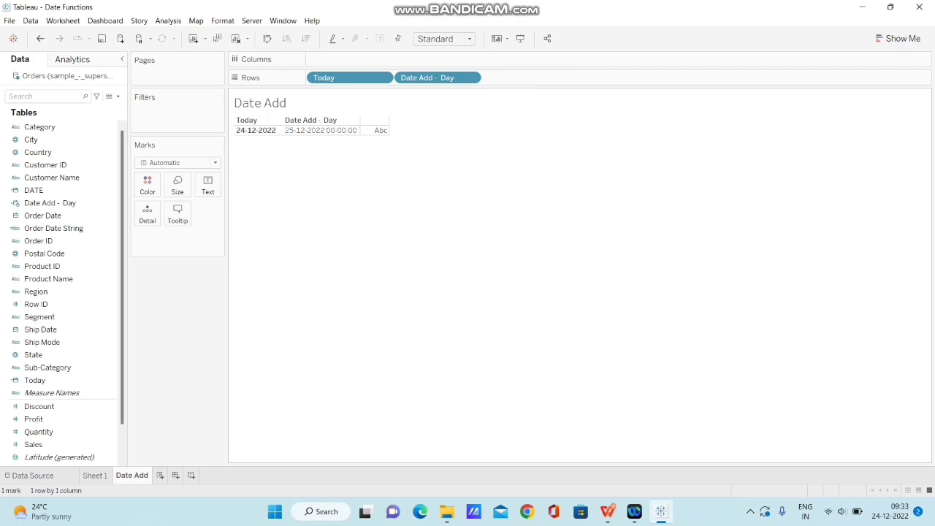
Edit the Date Add - Day calculation, replacing the [Today] field with the TODAY() function, and save it
{"action": "right_click", "coordinate": [72, 203]}
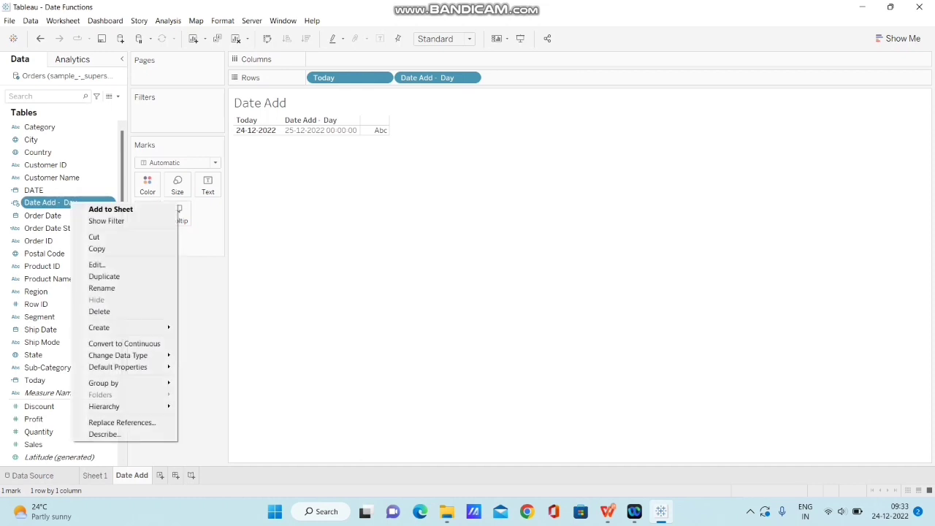
{"action": "left_click", "coordinate": [97, 265]}
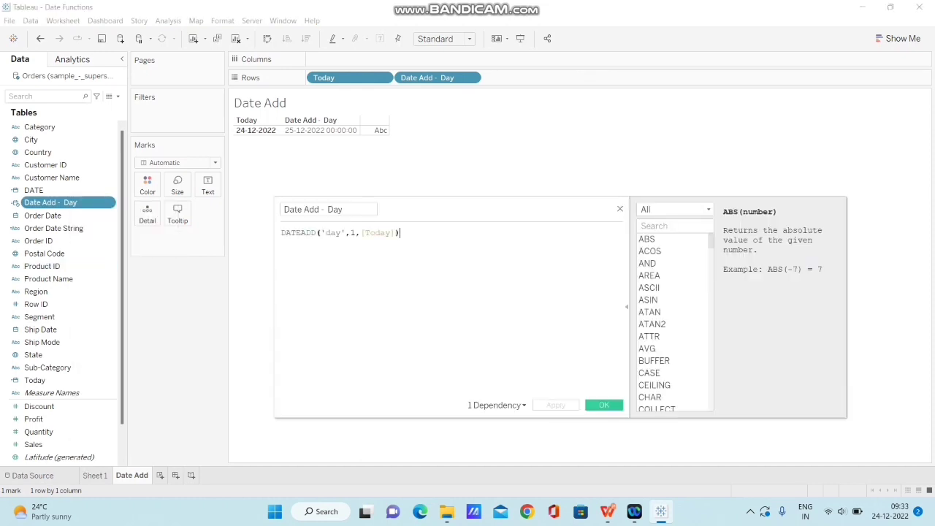
{"action": "left_click_drag", "start_coordinate": [468, 209], "coordinate": [542, 209]}
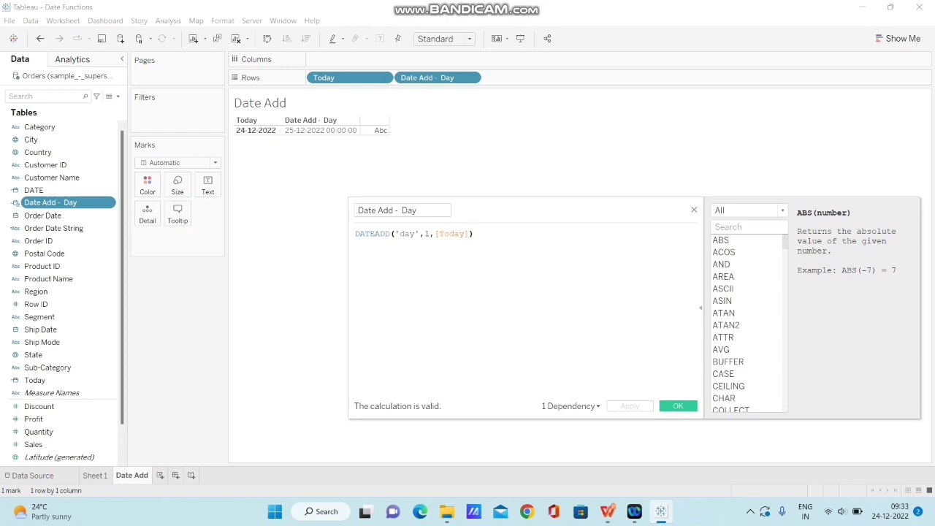
{"action": "key", "text": "Left"}
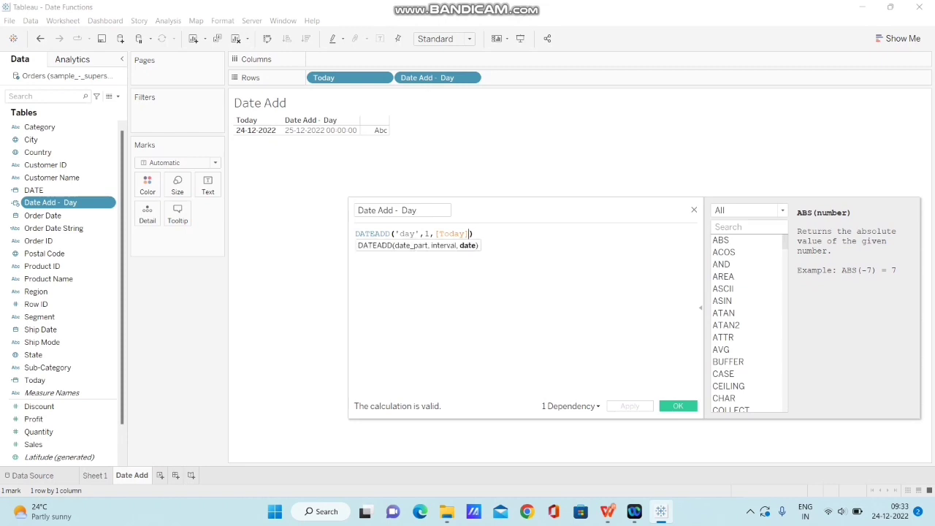
{"action": "key", "text": "shift+Left"}
{"action": "key", "text": "shift+Left"}
{"action": "key", "text": "shift+Left"}
{"action": "key", "text": "shift+Left"}
{"action": "key", "text": "shift+Left"}
{"action": "key", "text": "shift+Left"}
{"action": "key", "text": "shift+Left"}
{"action": "key", "text": "BackSpace"}
{"action": "type", "text": "to"}
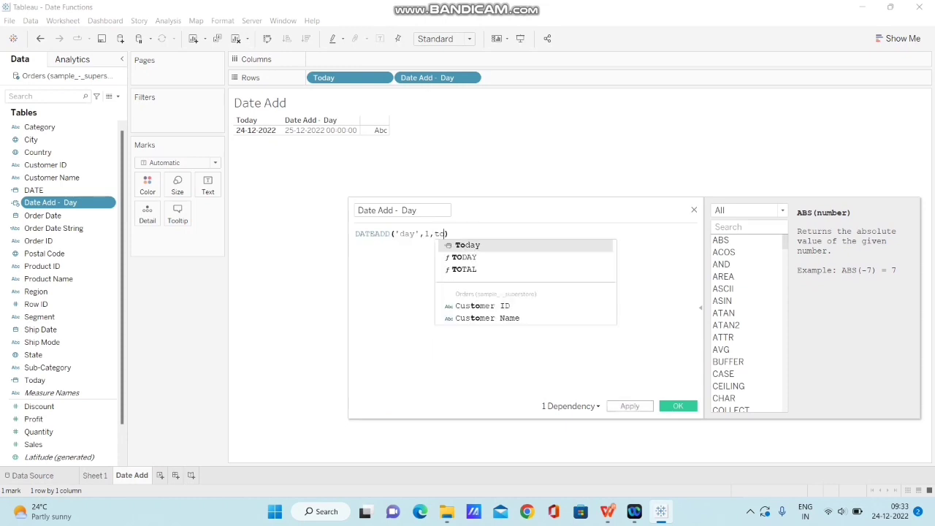
{"action": "key", "text": "Down"}
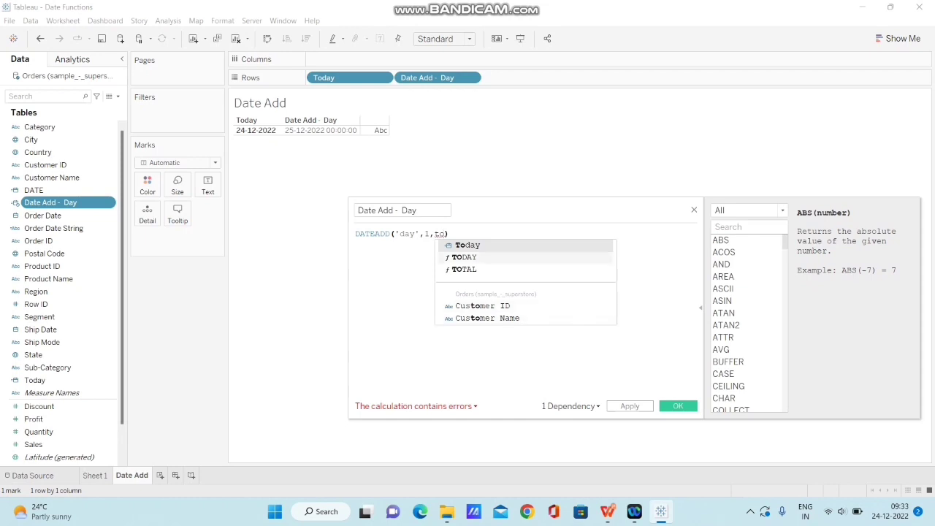
{"action": "key", "text": "Return"}
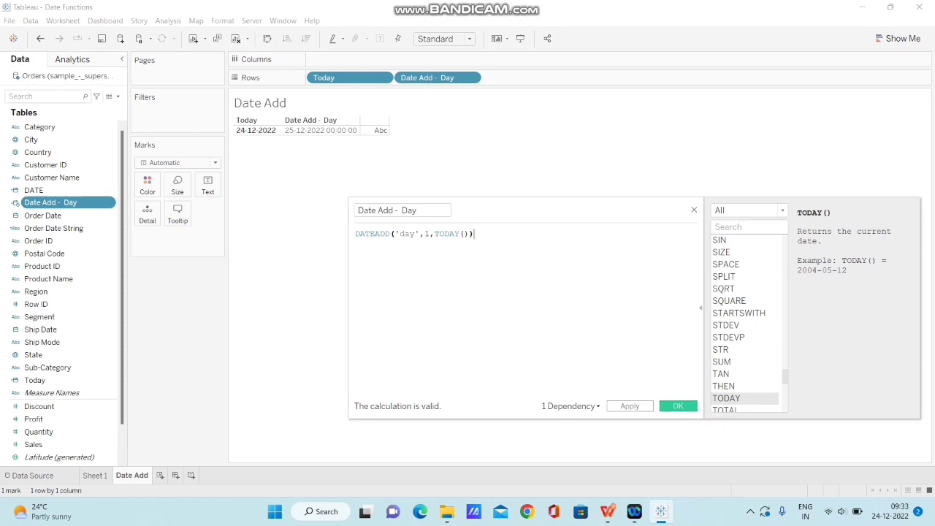
{"action": "left_click", "coordinate": [678, 405]}
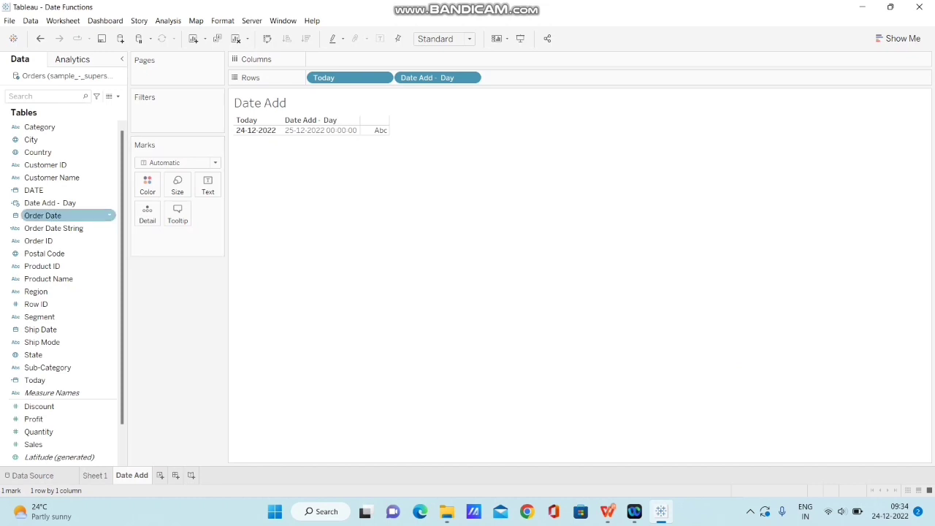
Duplicate the Date Add - Day field and change the date part in the copy's formula to 'week'
{"action": "right_click", "coordinate": [64, 204]}
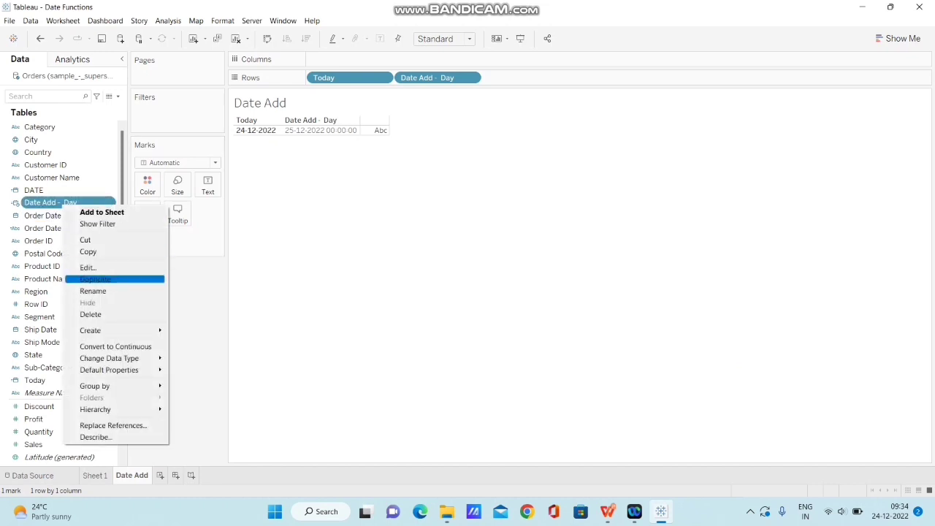
{"action": "left_click", "coordinate": [95, 279]}
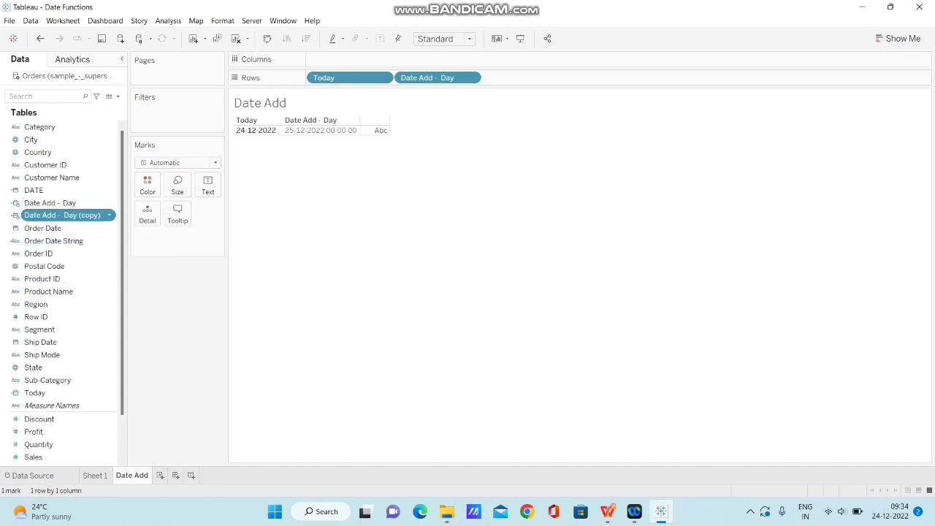
{"action": "right_click", "coordinate": [69, 214]}
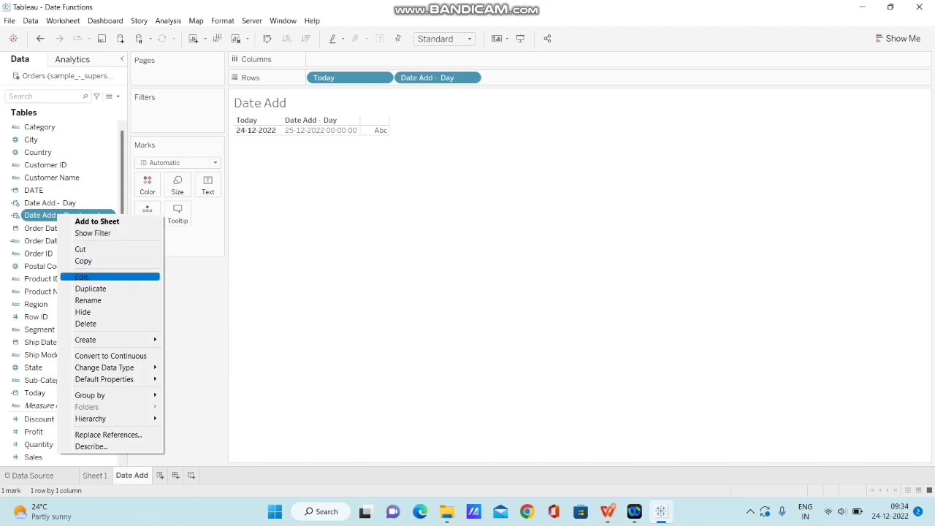
{"action": "left_click", "coordinate": [95, 276]}
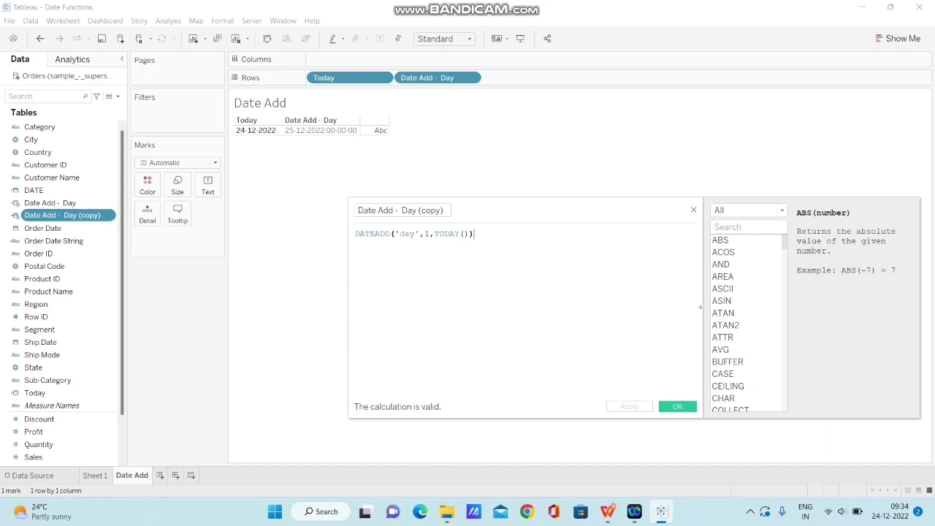
{"action": "double_click", "coordinate": [407, 234]}
{"action": "type", "text": "week"}
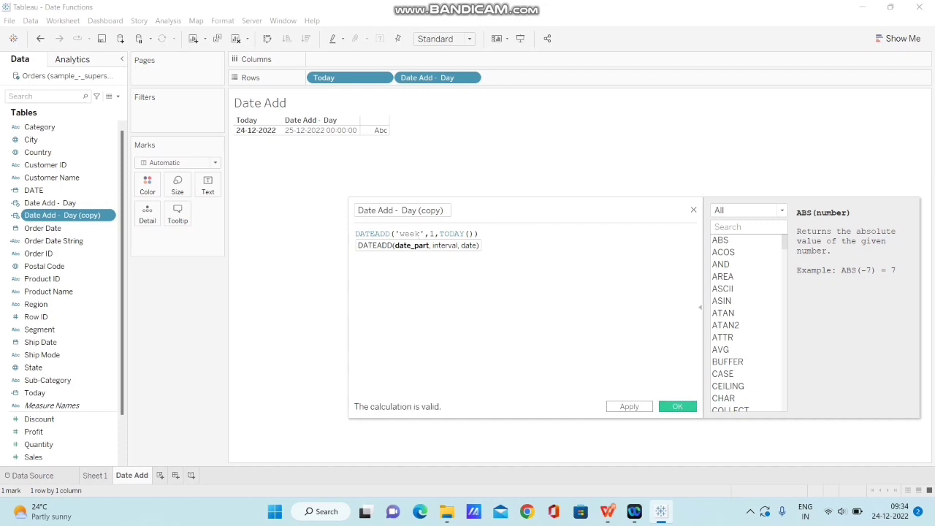
Rename the copied calculation as Date Add - Week and save it
{"action": "left_click", "coordinate": [443, 210]}
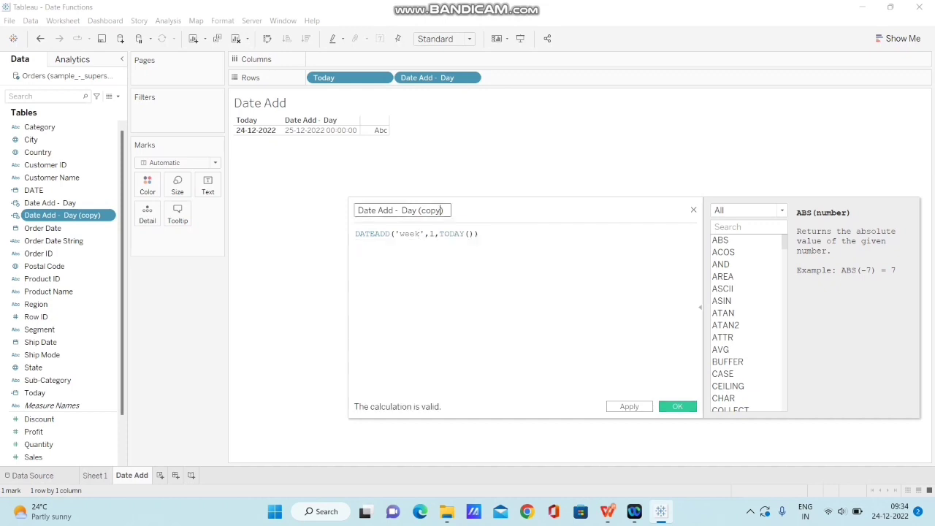
{"action": "key", "text": "BackSpace"}
{"action": "key", "text": "BackSpace"}
{"action": "key", "text": "BackSpace"}
{"action": "key", "text": "BackSpace"}
{"action": "key", "text": "BackSpace"}
{"action": "key", "text": "BackSpace"}
{"action": "key", "text": "BackSpace"}
{"action": "key", "text": "BackSpace"}
{"action": "key", "text": "BackSpace"}
{"action": "key", "text": "BackSpace"}
{"action": "type", "text": "Week"}
{"action": "key", "text": "Return"}
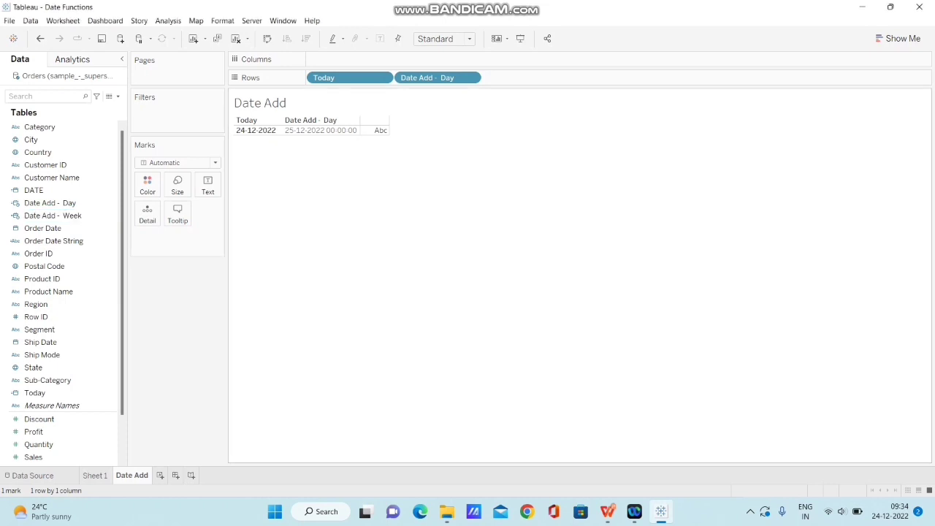
Duplicate the Date Add - Week field and rename the copy as Date Add - Month in its calculation editor
{"action": "right_click", "coordinate": [65, 216]}
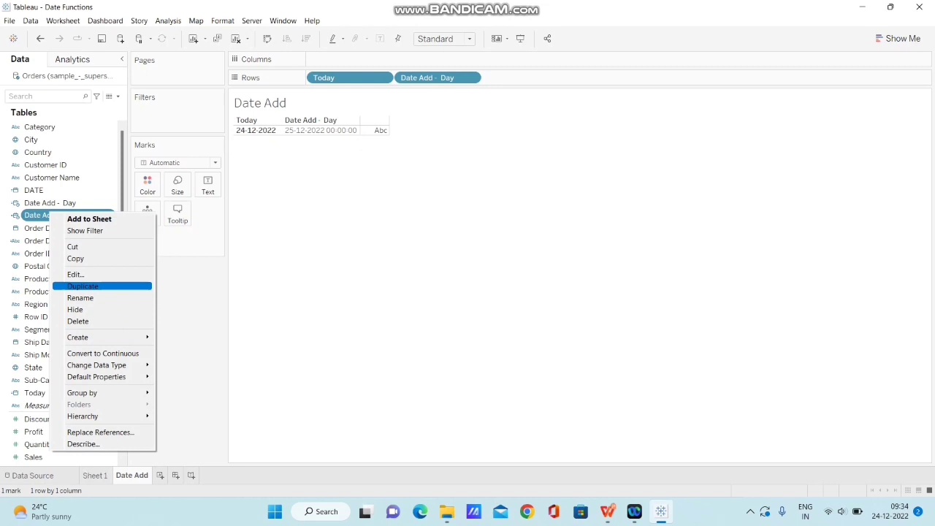
{"action": "left_click", "coordinate": [83, 286]}
{"action": "right_click", "coordinate": [78, 226]}
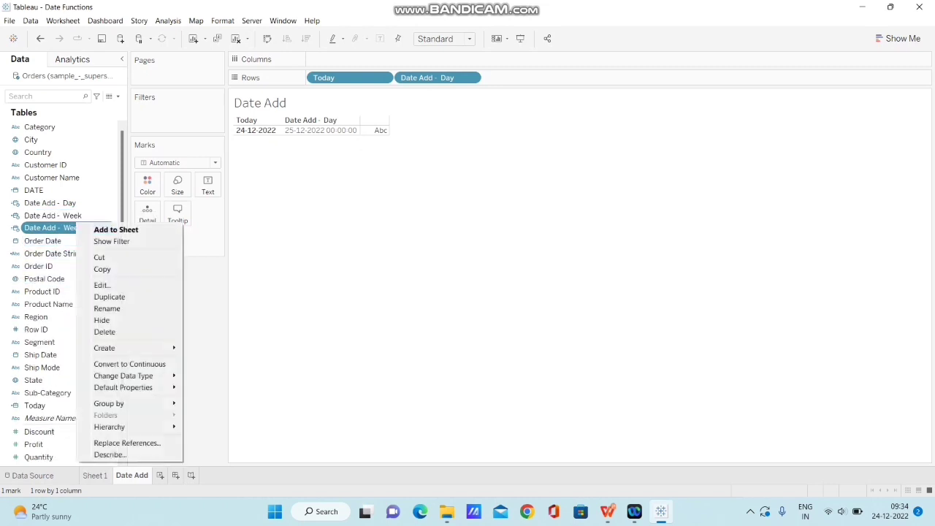
{"action": "left_click", "coordinate": [101, 285]}
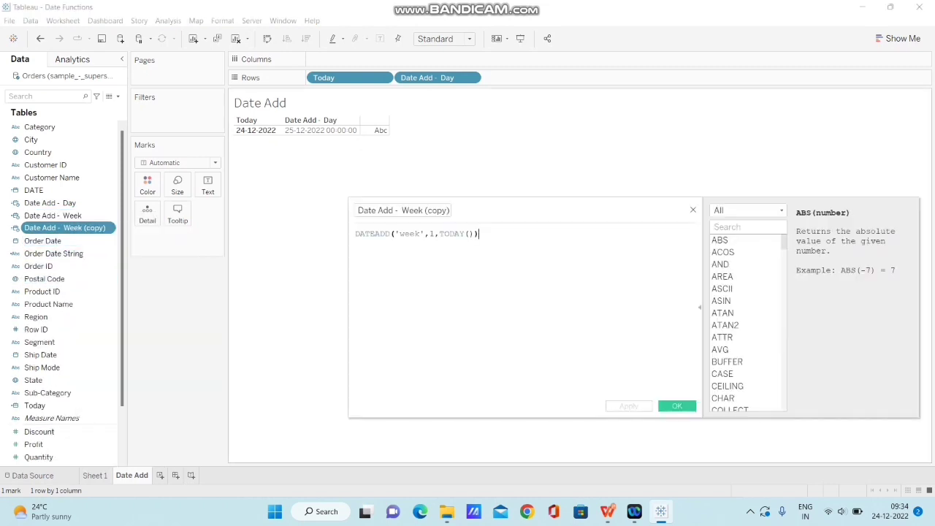
{"action": "key", "text": "BackSpace"}
{"action": "key", "text": "BackSpace"}
{"action": "key", "text": "BackSpace"}
{"action": "key", "text": "BackSpace"}
{"action": "key", "text": "BackSpace"}
{"action": "key", "text": "BackSpace"}
{"action": "key", "text": "BackSpace"}
{"action": "key", "text": "BackSpace"}
{"action": "key", "text": "BackSpace"}
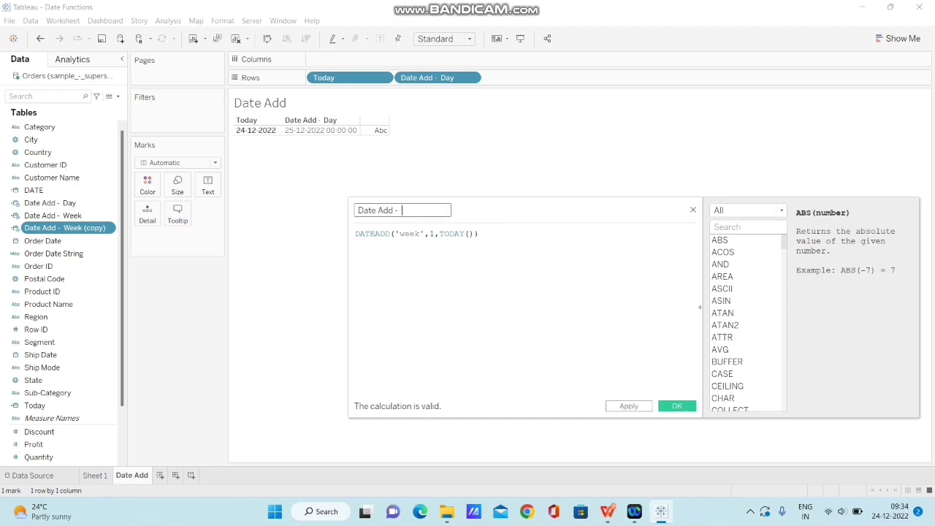
{"action": "type", "text": "Month"}
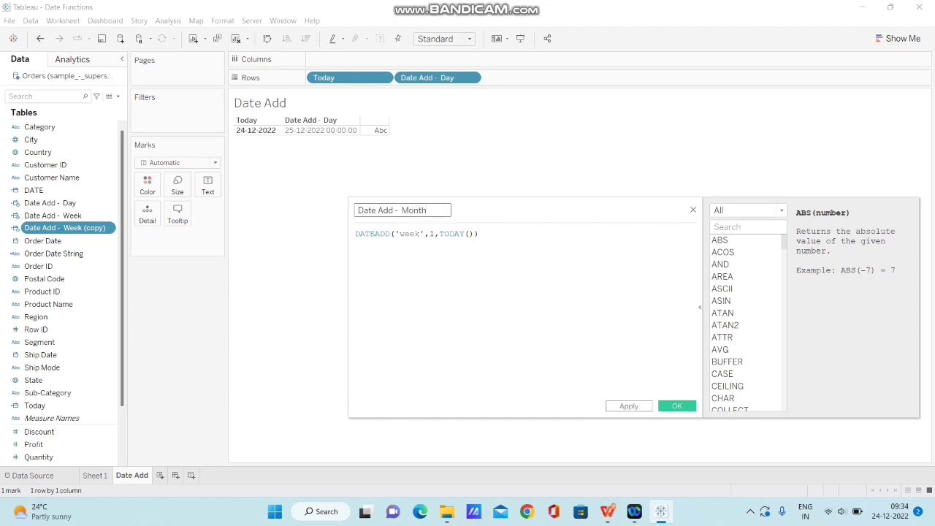
Set the date part in the Date Add - Month formula to 'month'
{"action": "left_click", "coordinate": [409, 234]}
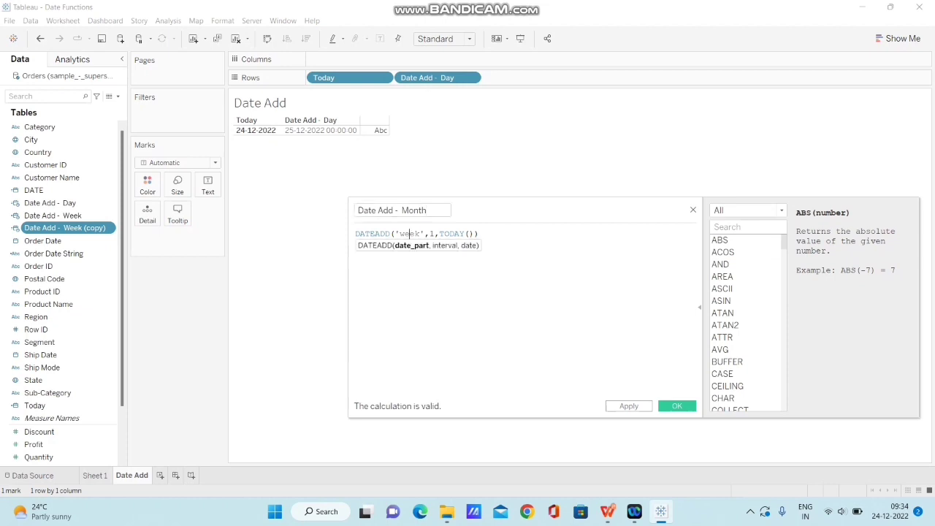
{"action": "double_click", "coordinate": [409, 234]}
{"action": "type", "text": "month"}
{"action": "left_click", "coordinate": [485, 234]}
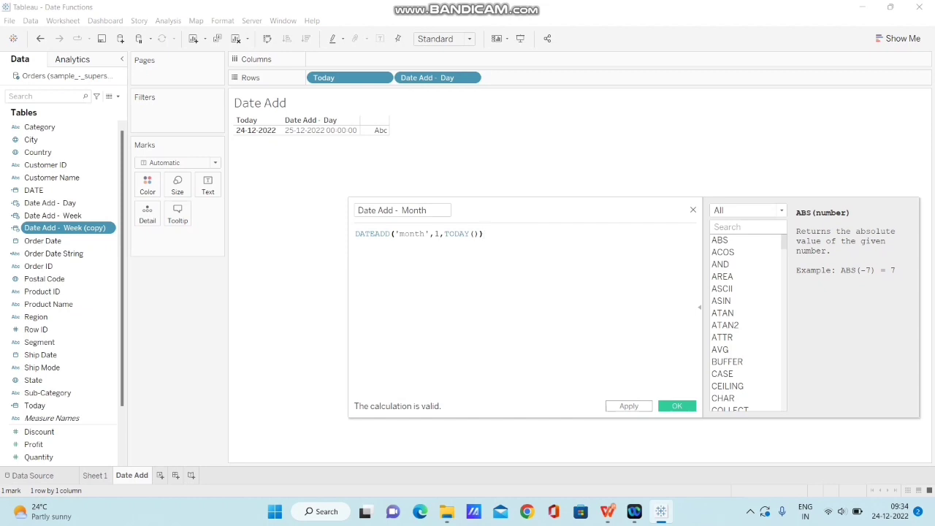
Try the capitalised date part 'Month' in the DATEADD formula and check the calculation's error details
{"action": "left_click", "coordinate": [401, 234]}
{"action": "key", "text": "BackSpace"}
{"action": "type", "text": "M"}
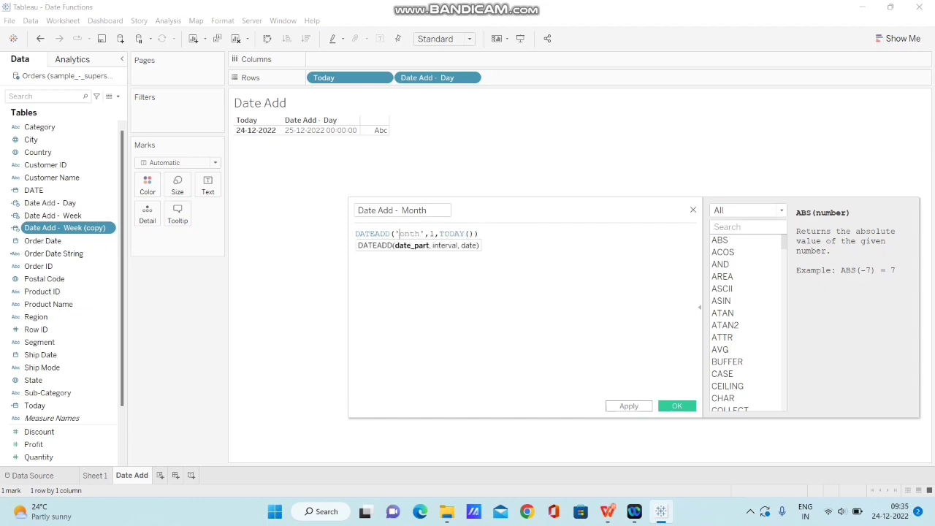
{"action": "left_click", "coordinate": [485, 234]}
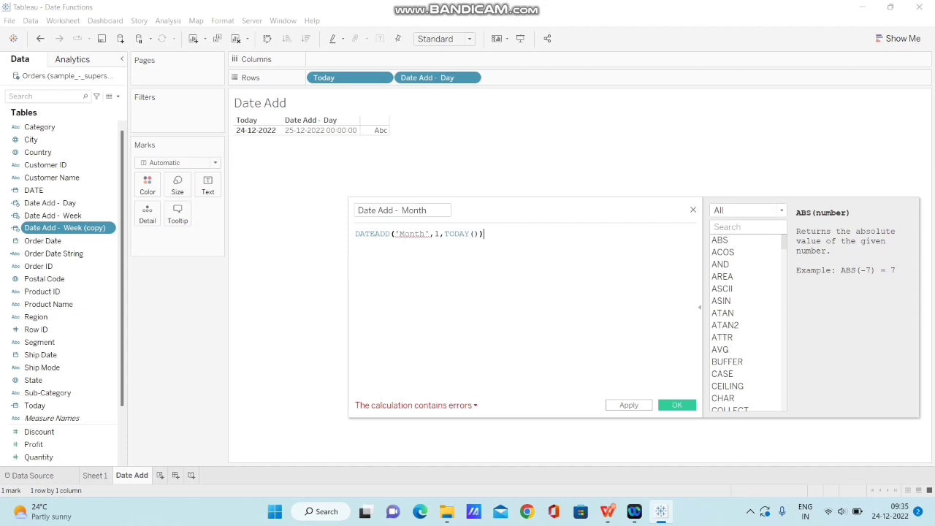
{"action": "mouse_move", "coordinate": [408, 235]}
{"action": "left_click", "coordinate": [417, 406]}
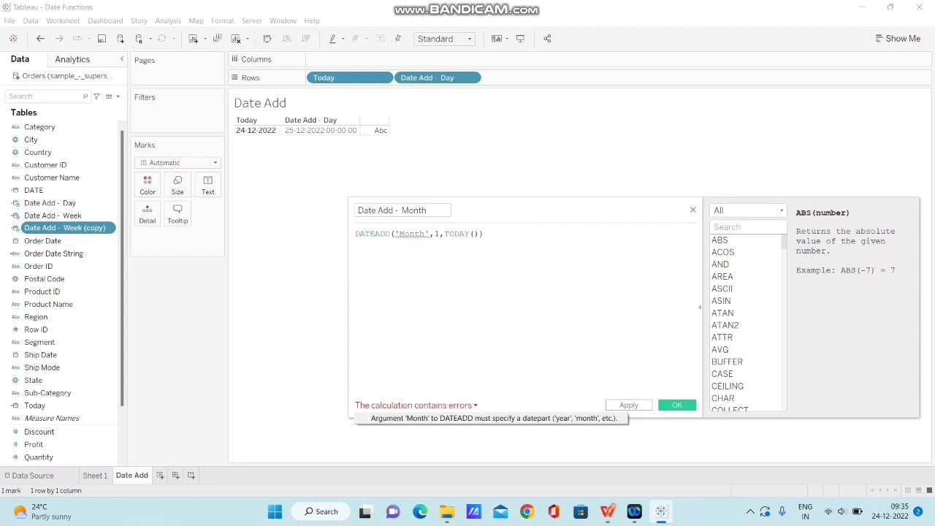
Restore the lowercase date part 'month' in the formula and save the Date Add - Month calculation
{"action": "left_click", "coordinate": [400, 234]}
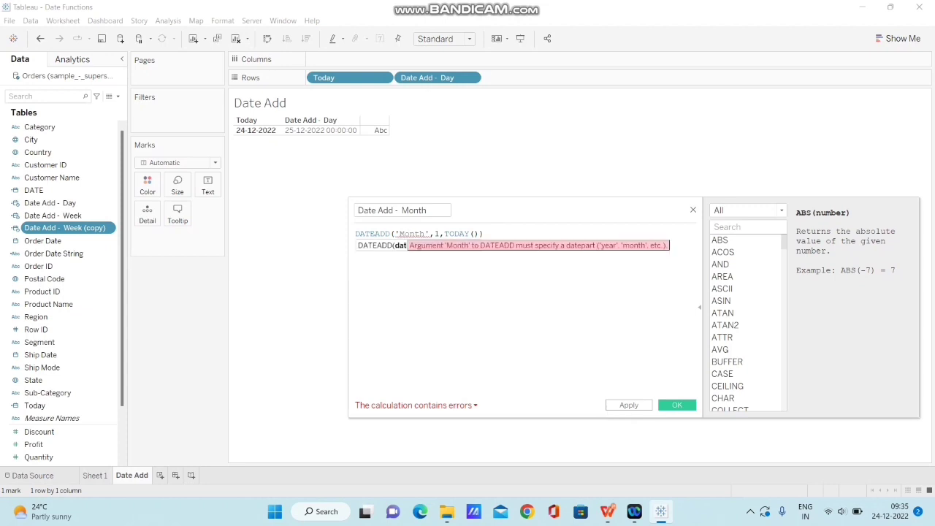
{"action": "key", "text": "BackSpace"}
{"action": "type", "text": "M"}
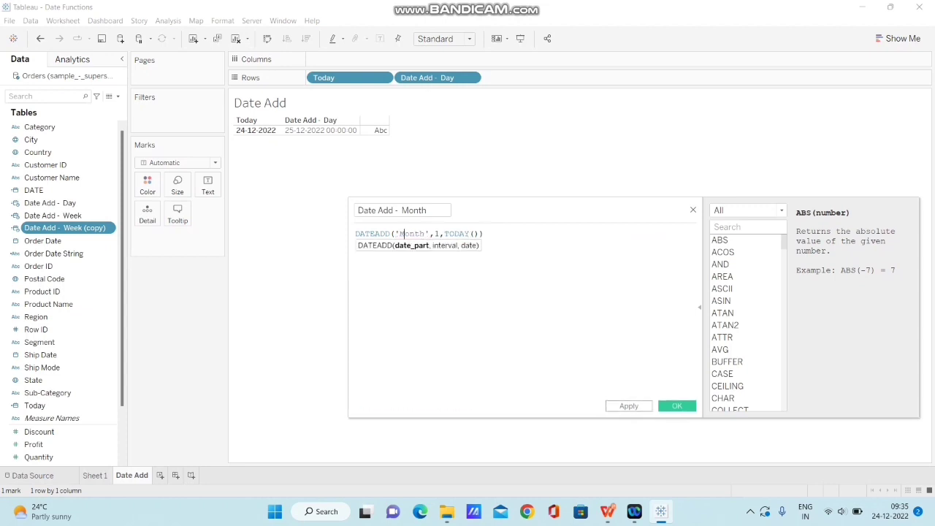
{"action": "key", "text": "BackSpace"}
{"action": "type", "text": "m"}
{"action": "left_click", "coordinate": [484, 234]}
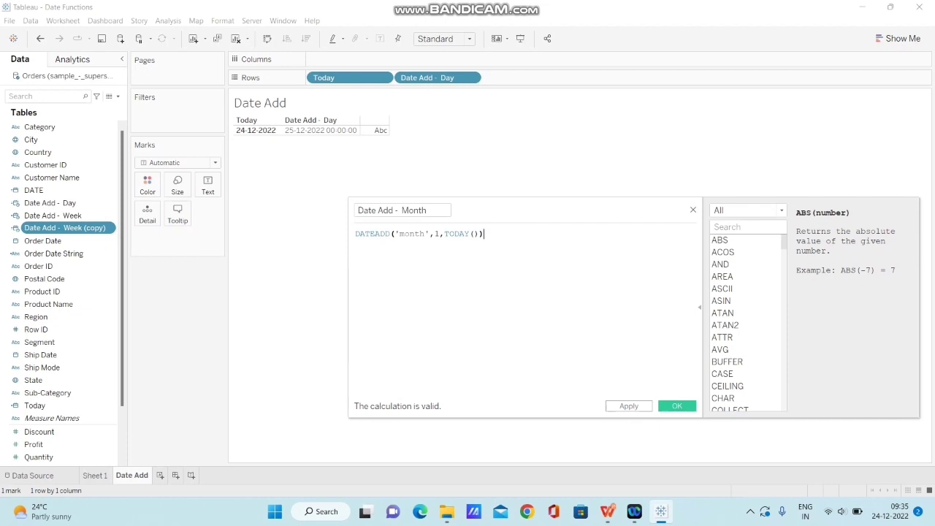
{"action": "left_click", "coordinate": [677, 405]}
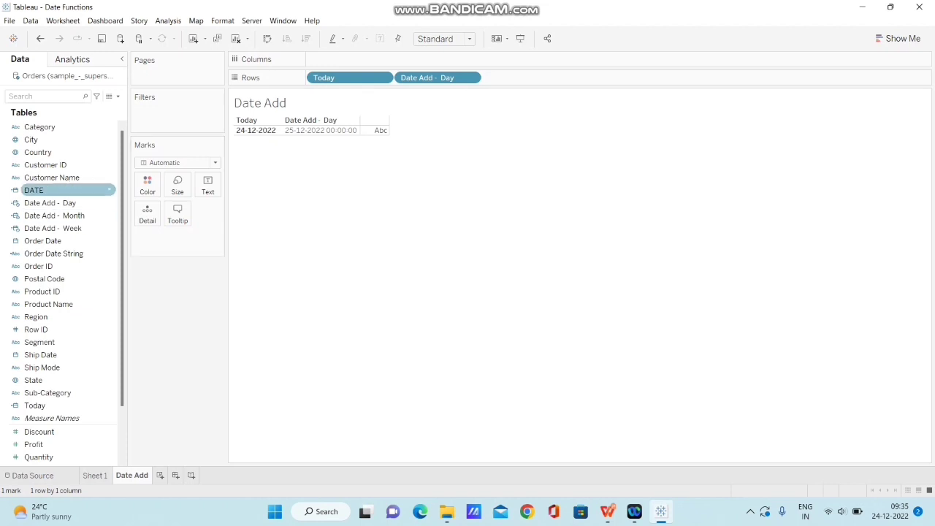
Duplicate the Date Add - Month field and rename the copy as Date Add - Year in its calculation editor
{"action": "right_click", "coordinate": [55, 216]}
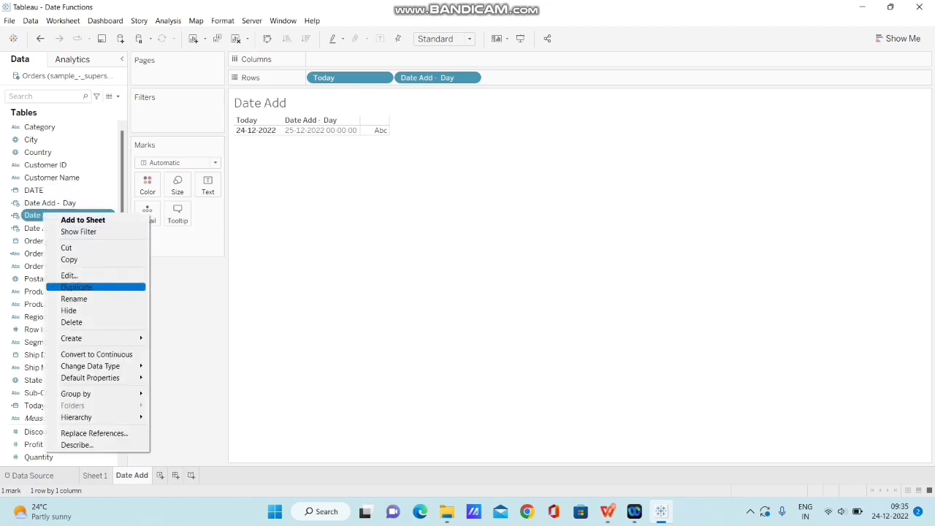
{"action": "left_click", "coordinate": [76, 286]}
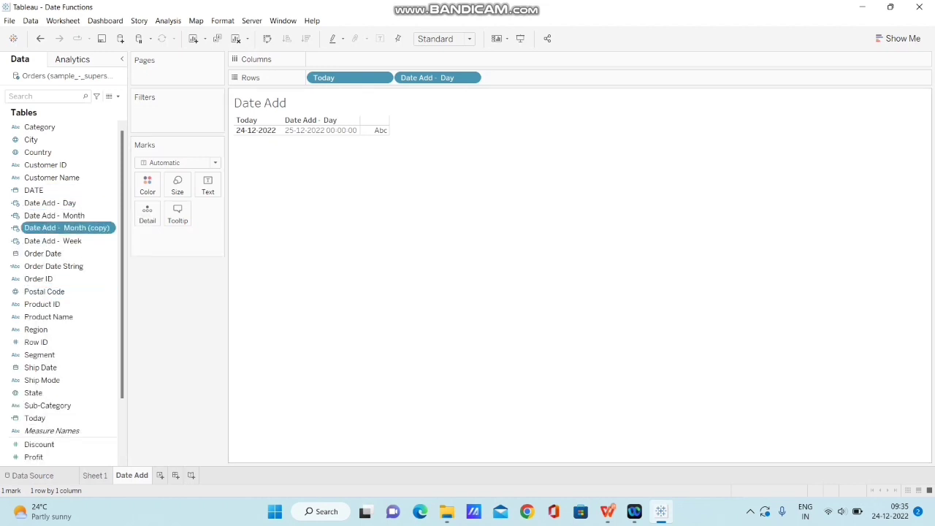
{"action": "right_click", "coordinate": [74, 228]}
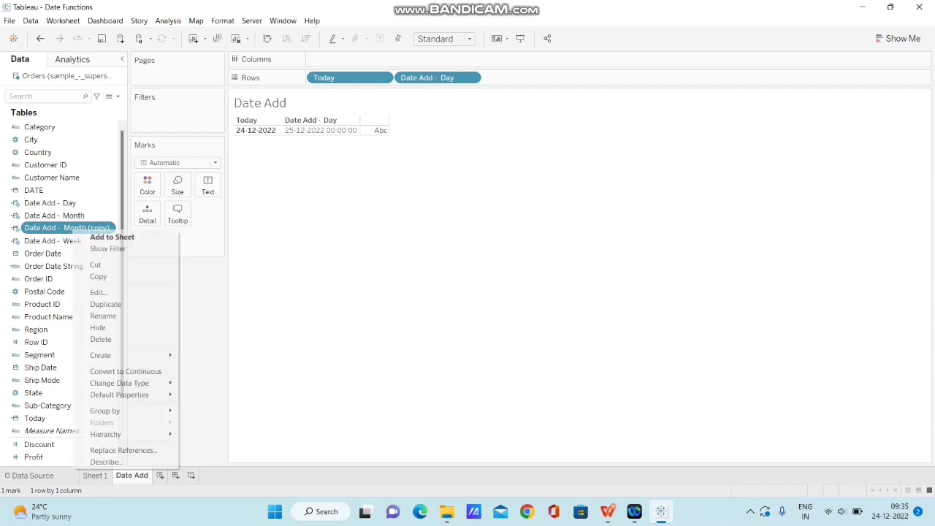
{"action": "left_click", "coordinate": [97, 292]}
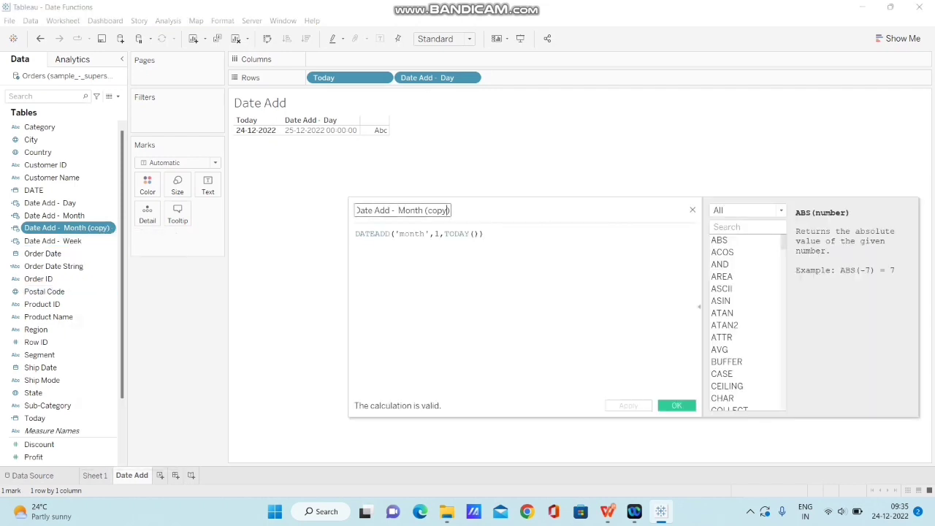
{"action": "key", "text": "BackSpace"}
{"action": "key", "text": "BackSpace"}
{"action": "key", "text": "BackSpace"}
{"action": "key", "text": "BackSpace"}
{"action": "key", "text": "BackSpace"}
{"action": "key", "text": "BackSpace"}
{"action": "key", "text": "BackSpace"}
{"action": "key", "text": "BackSpace"}
{"action": "key", "text": "BackSpace"}
{"action": "key", "text": "BackSpace"}
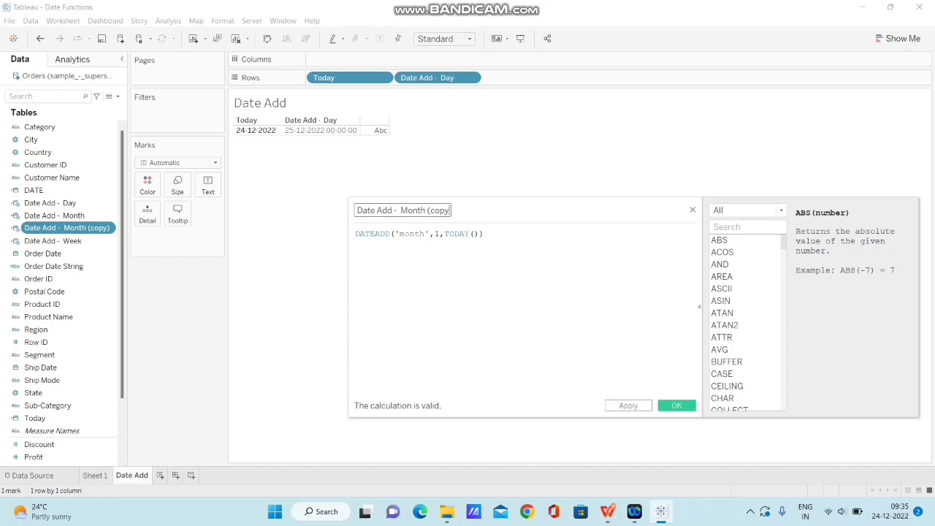
{"action": "key", "text": "BackSpace"}
{"action": "key", "text": "BackSpace"}
{"action": "type", "text": "Year"}
Re-enter the TODAY() function, set the date part to 'year' in the Date Add - Year formula, and save it
{"action": "left_click", "coordinate": [479, 234]}
{"action": "key", "text": "BackSpace"}
{"action": "key", "text": "BackSpace"}
{"action": "key", "text": "BackSpace"}
{"action": "key", "text": "BackSpace"}
{"action": "type", "text": "ay"}
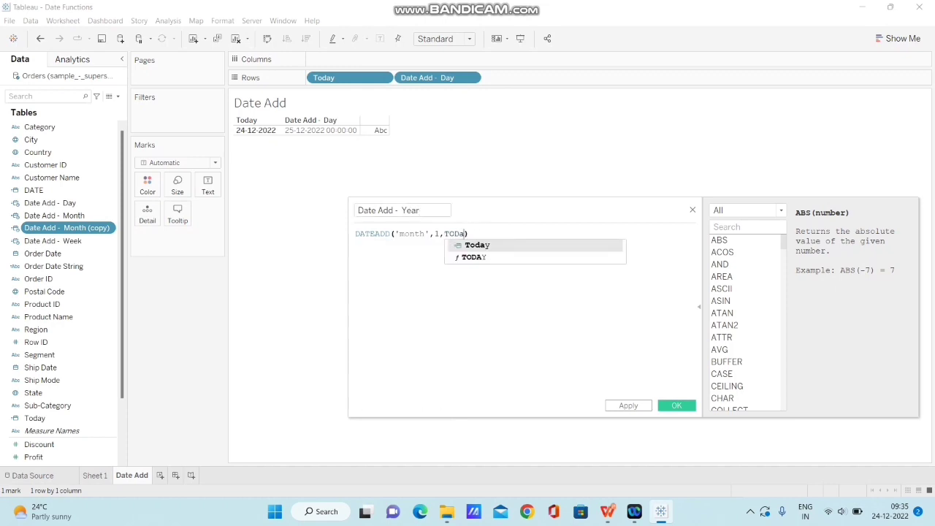
{"action": "key", "text": "Down"}
{"action": "key", "text": "Return"}
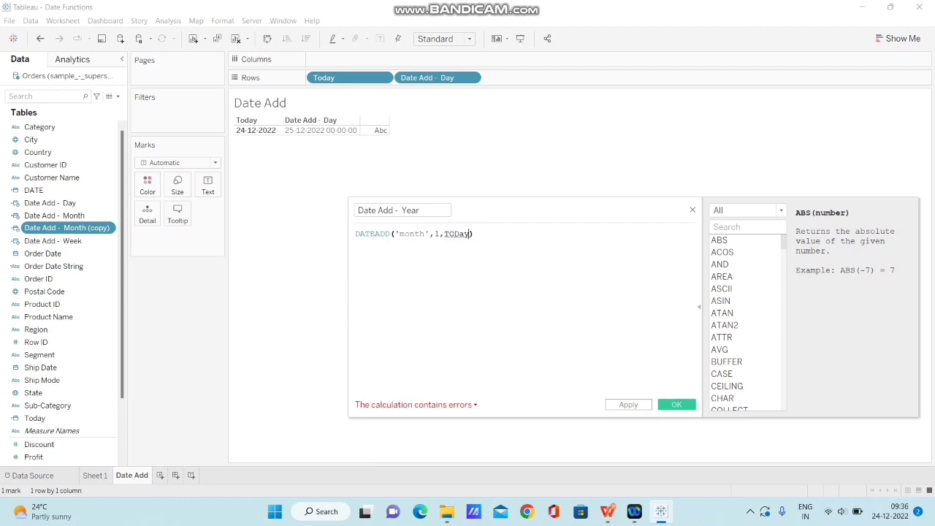
{"action": "double_click", "coordinate": [412, 233]}
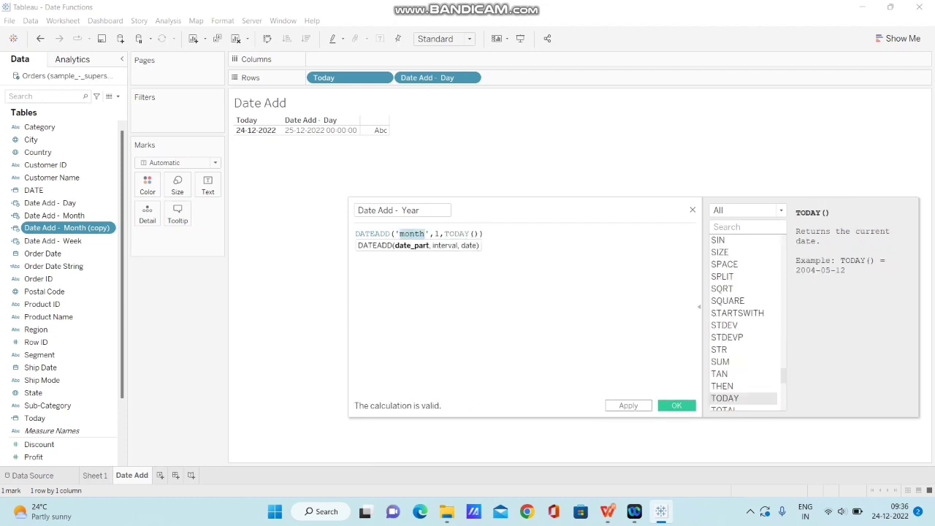
{"action": "type", "text": "year"}
{"action": "left_click", "coordinate": [677, 406]}
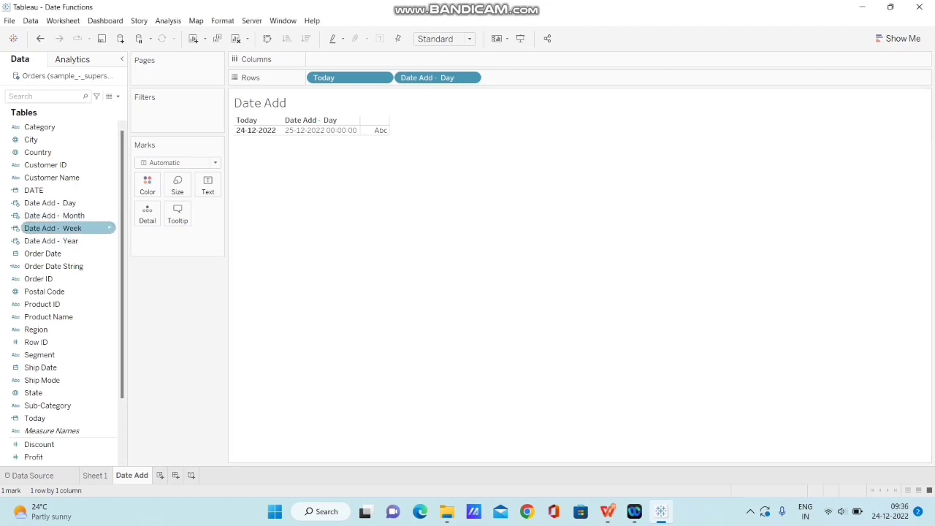
Place Date Add - Week, Date Add - Month and Date Add - Year on Rows after Date Add - Day, in that order
{"action": "left_click_drag", "start_coordinate": [55, 216], "coordinate": [536, 78]}
{"action": "left_click_drag", "start_coordinate": [52, 228], "coordinate": [488, 77]}
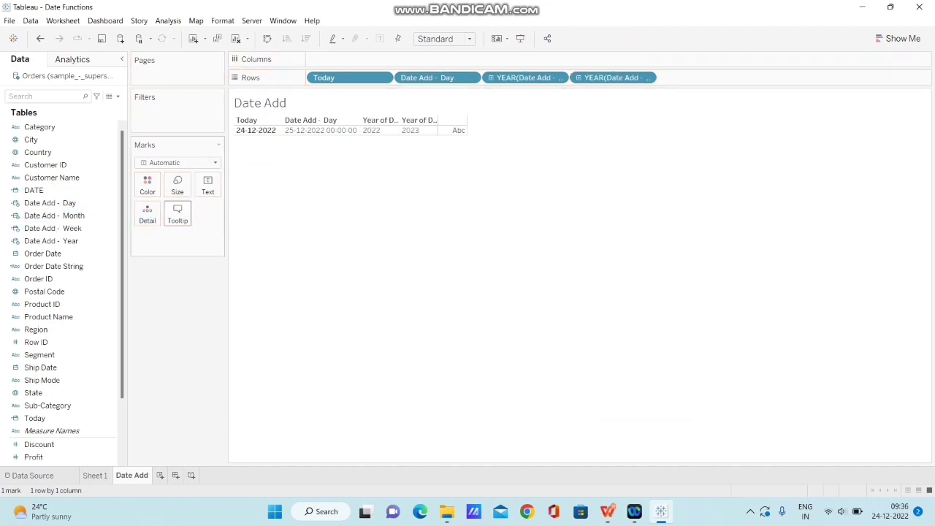
{"action": "left_click_drag", "start_coordinate": [52, 240], "coordinate": [661, 78]}
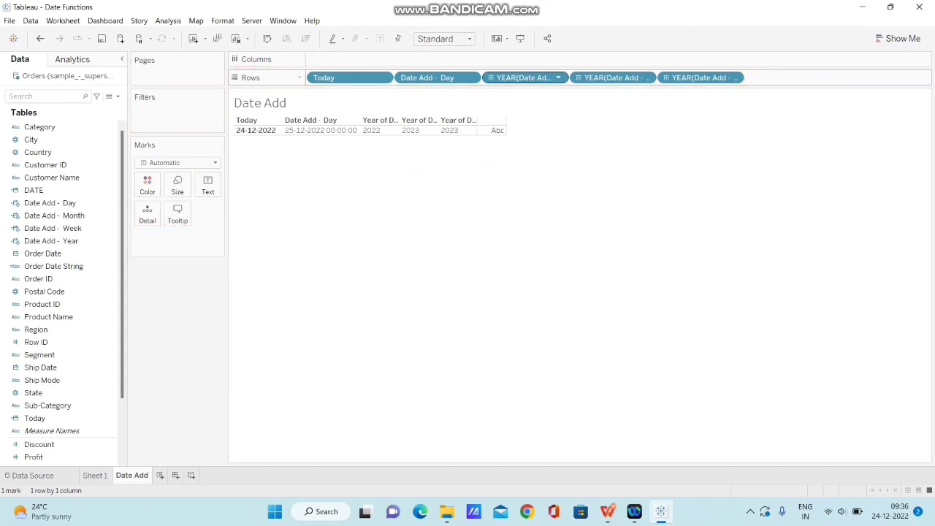
Switch Date Add - Week, Date Add - Year and Date Add - Month on Rows from year to exact date
{"action": "right_click", "coordinate": [517, 78]}
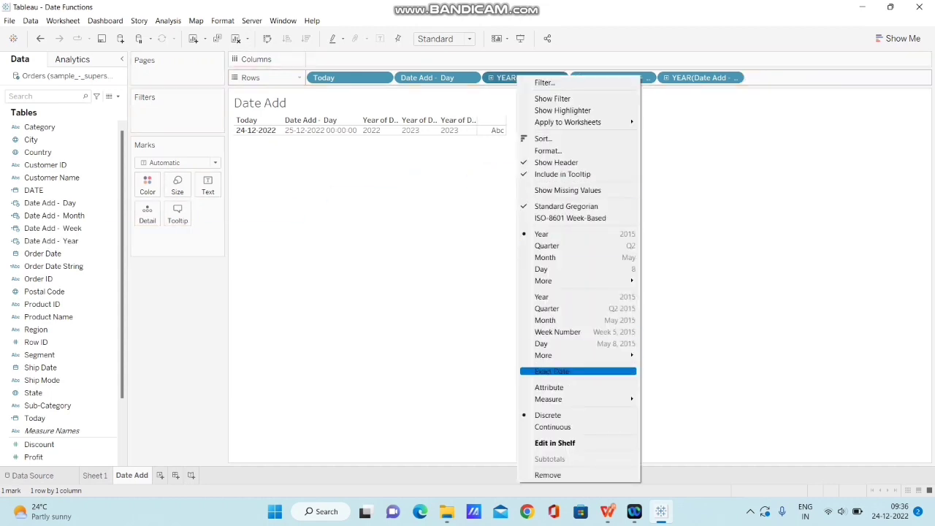
{"action": "left_click", "coordinate": [577, 371]}
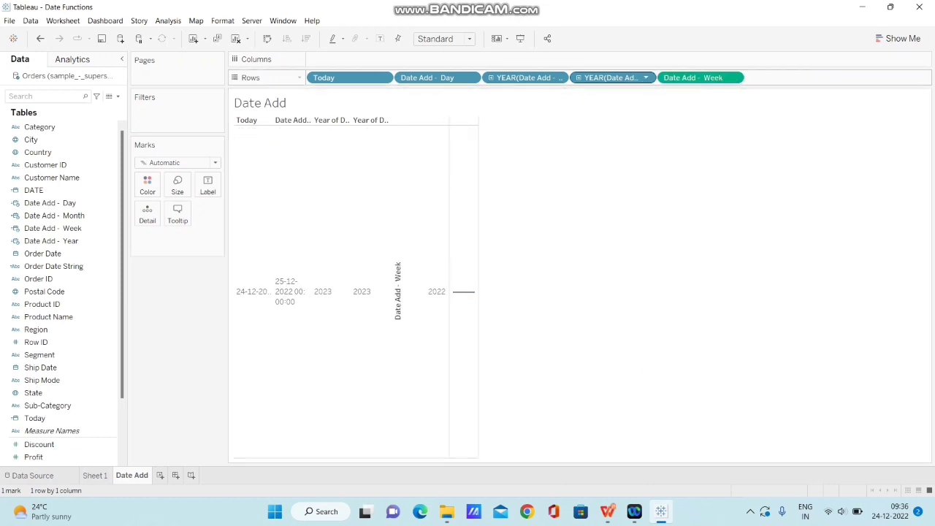
{"action": "right_click", "coordinate": [612, 78]}
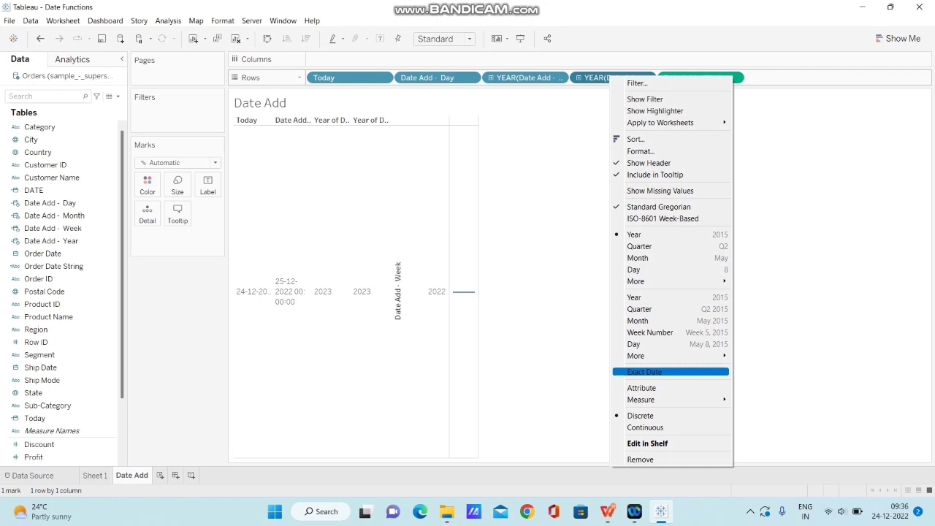
{"action": "left_click", "coordinate": [644, 372]}
{"action": "right_click", "coordinate": [516, 78]}
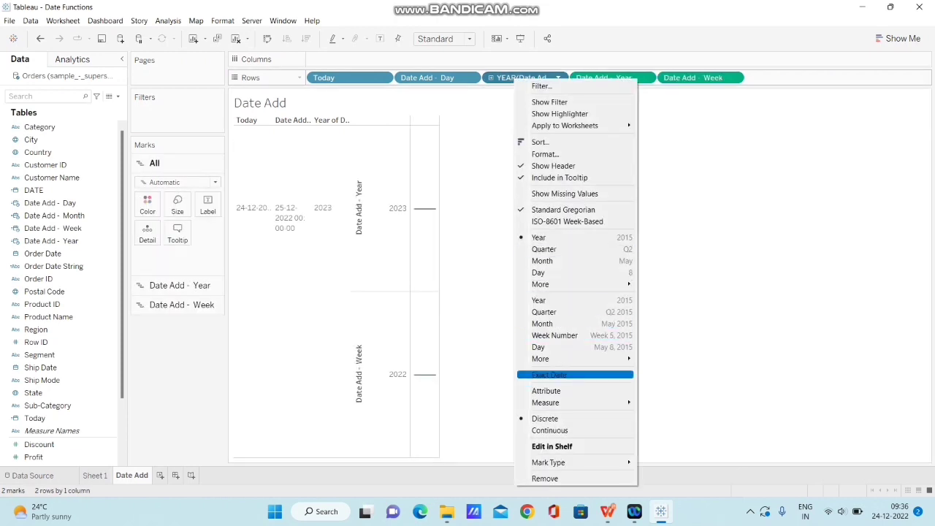
{"action": "left_click", "coordinate": [555, 374]}
Make the Month, Year and Week Date Add fields discrete and move Date Add - Week directly after Date Add - Day on Rows
{"action": "right_click", "coordinate": [527, 78]}
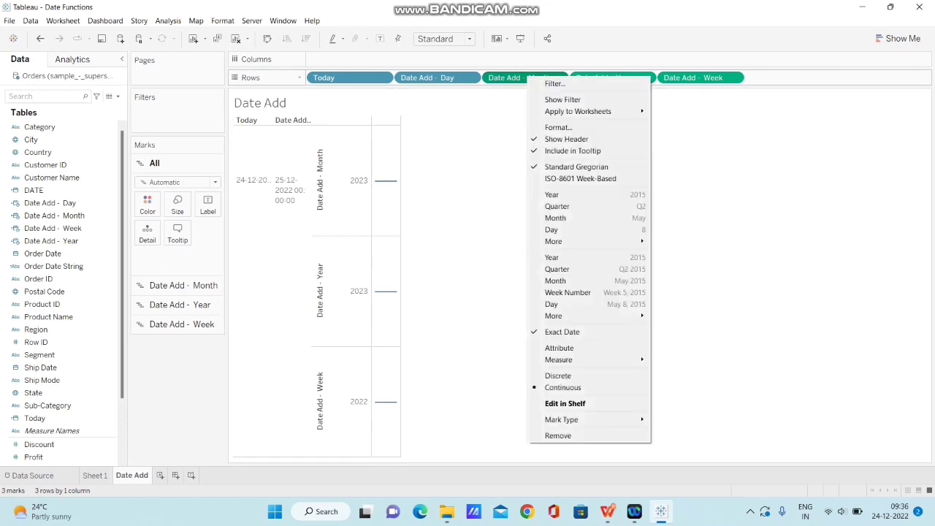
{"action": "left_click", "coordinate": [558, 375]}
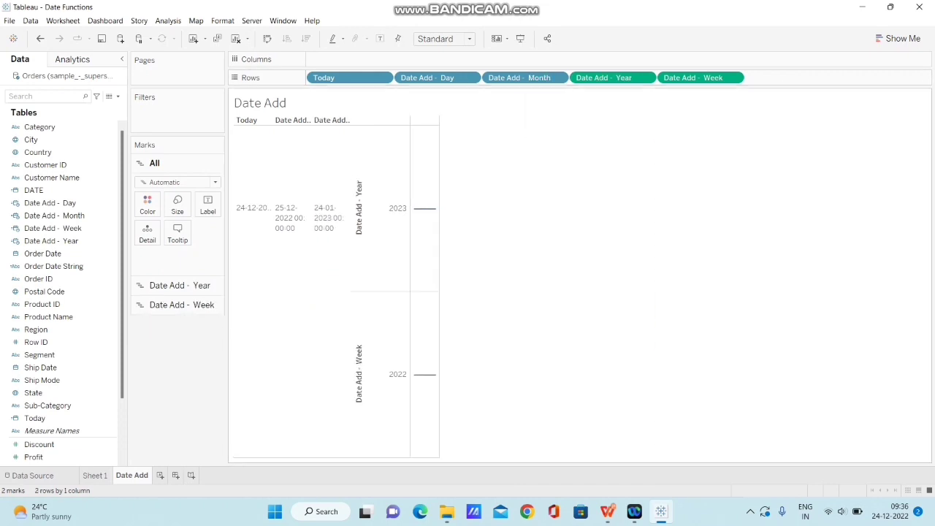
{"action": "right_click", "coordinate": [607, 77]}
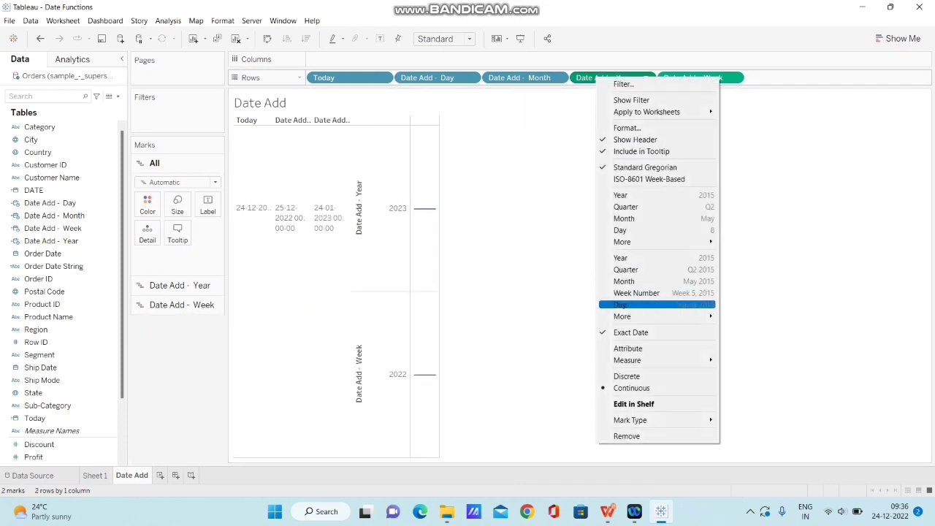
{"action": "left_click", "coordinate": [658, 376]}
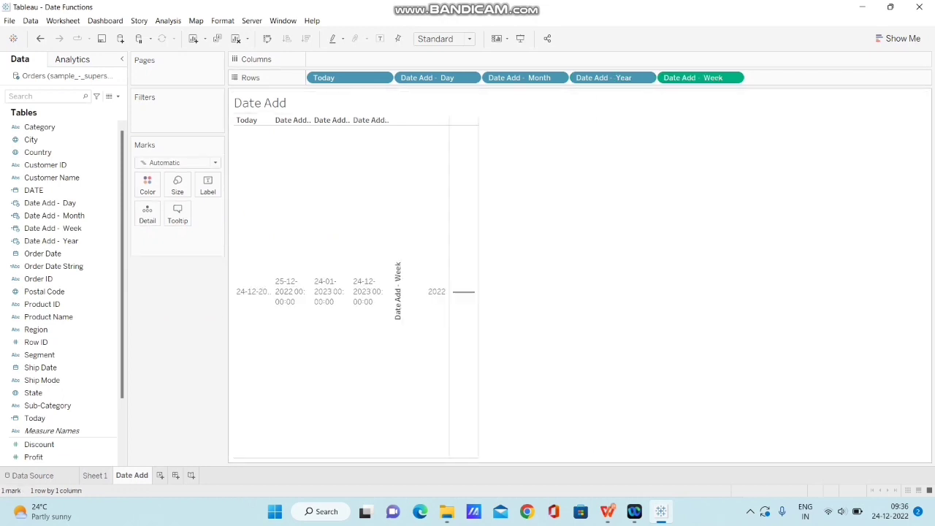
{"action": "right_click", "coordinate": [695, 77]}
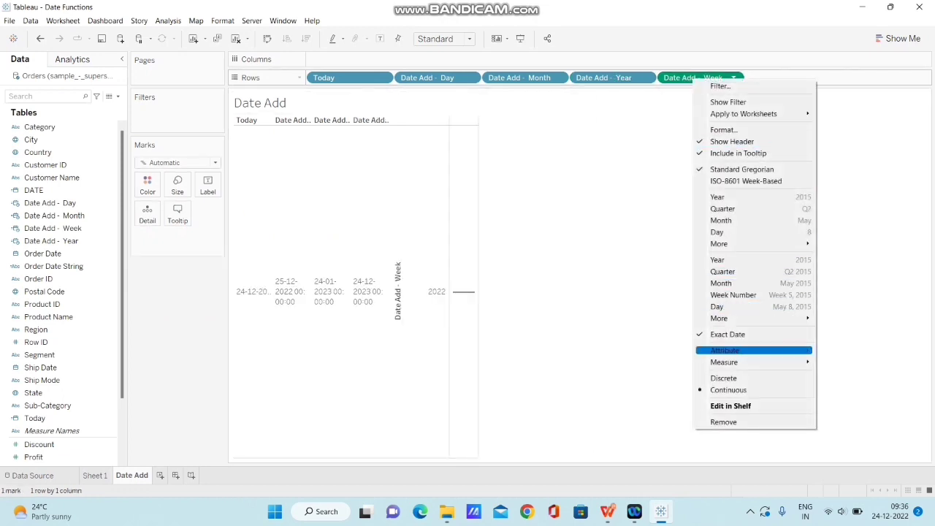
{"action": "left_click", "coordinate": [753, 377]}
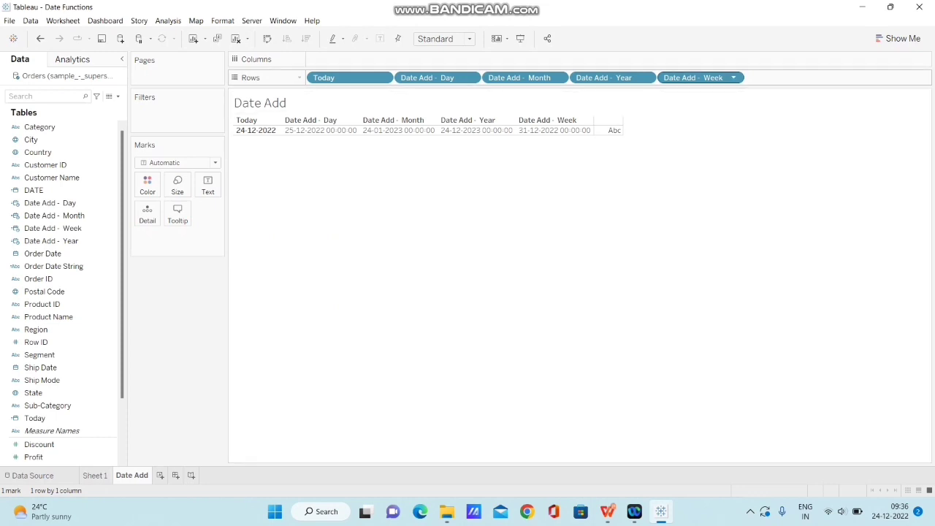
{"action": "left_click_drag", "start_coordinate": [694, 78], "coordinate": [489, 77]}
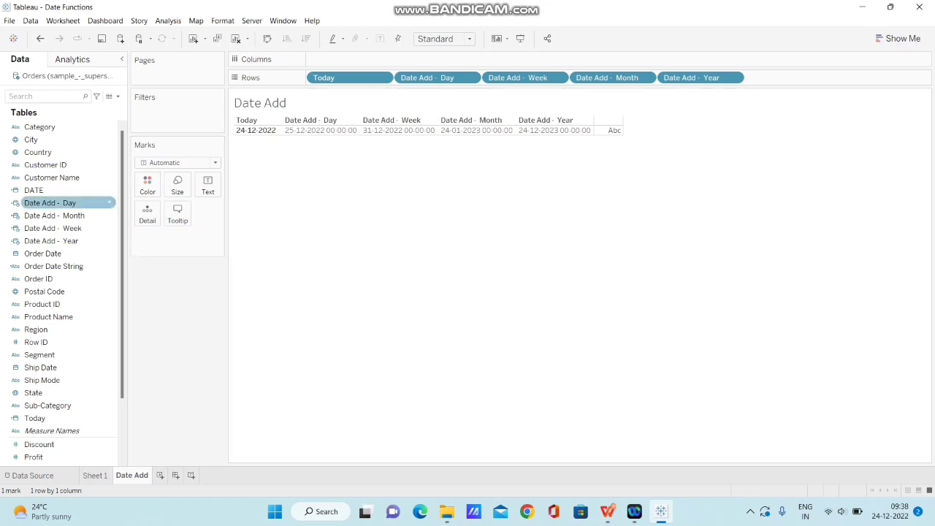
Change the interval in the Date Add - Day formula to -1, save it, and check the date beside Today
{"action": "right_click", "coordinate": [40, 203]}
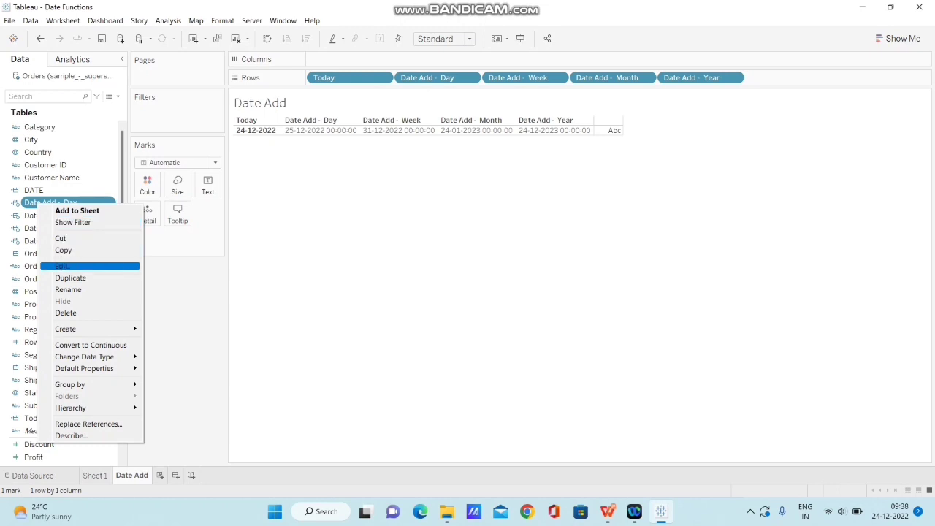
{"action": "left_click", "coordinate": [70, 266]}
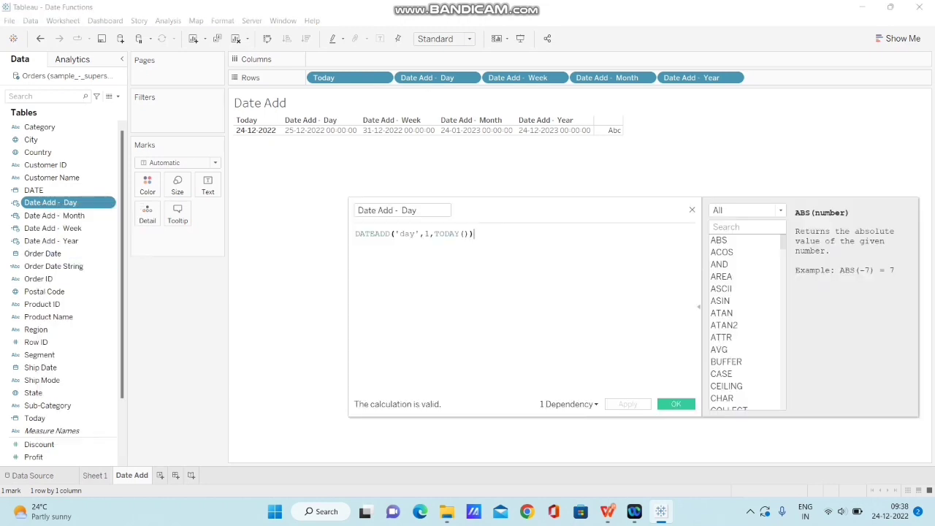
{"action": "left_click", "coordinate": [425, 234]}
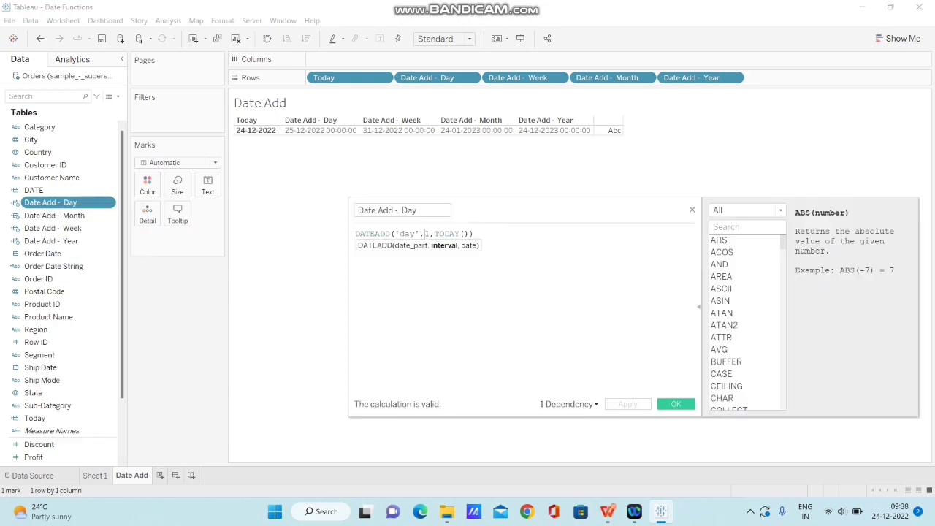
{"action": "type", "text": "-"}
{"action": "left_click", "coordinate": [676, 404]}
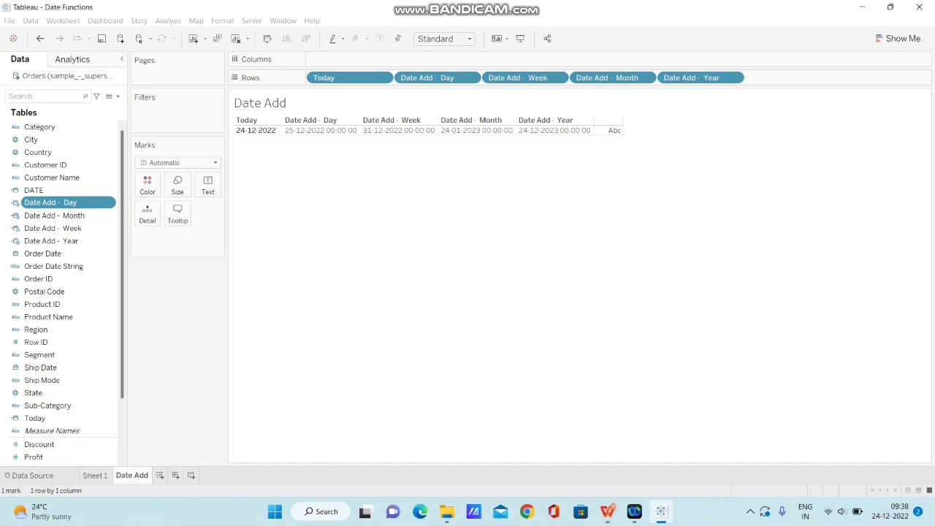
{"action": "left_click", "coordinate": [281, 131]}
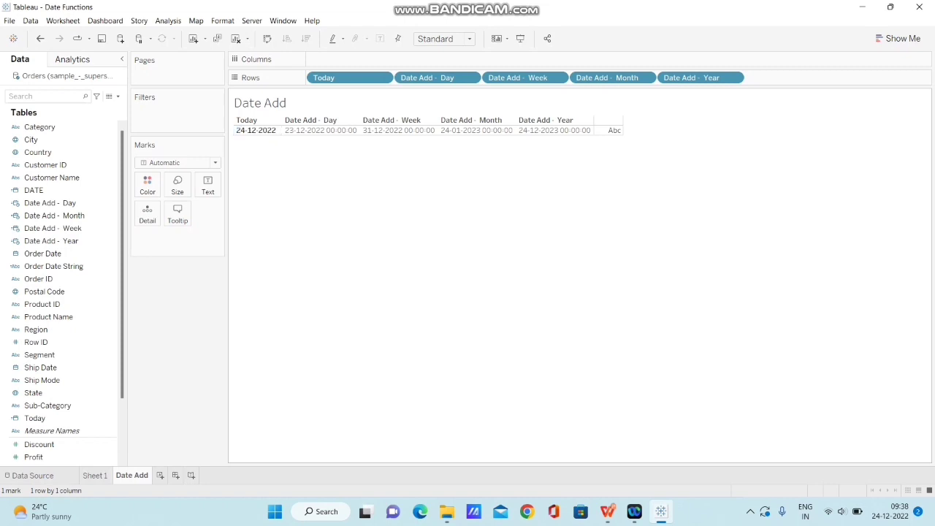
{"action": "left_click", "coordinate": [285, 130]}
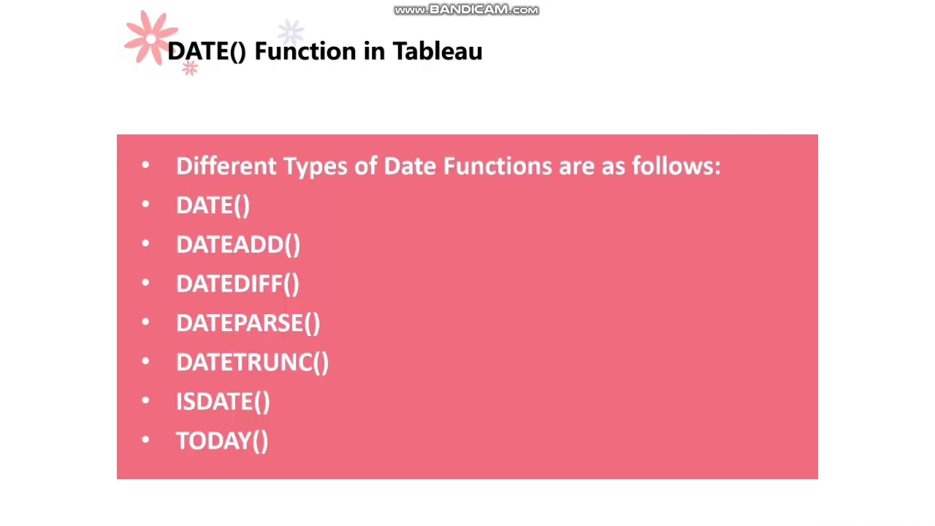
{"action": "key", "text": "Right"}
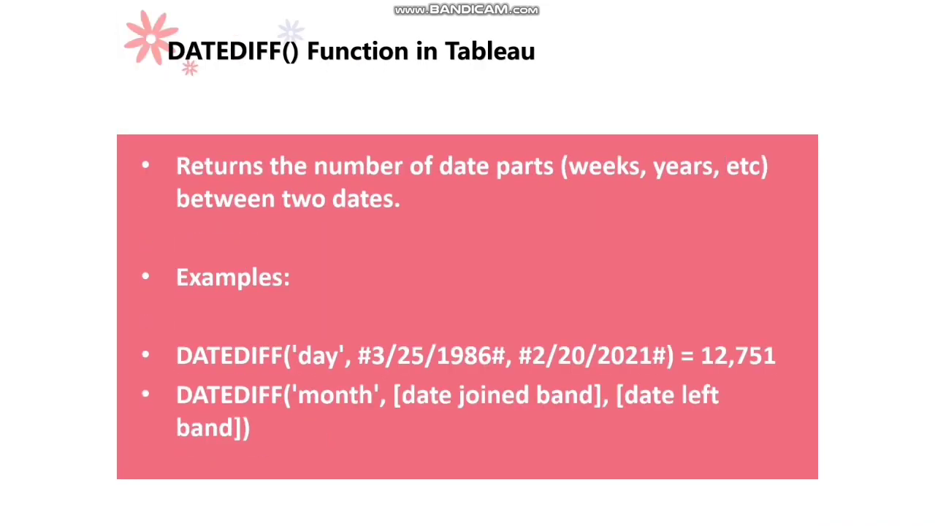
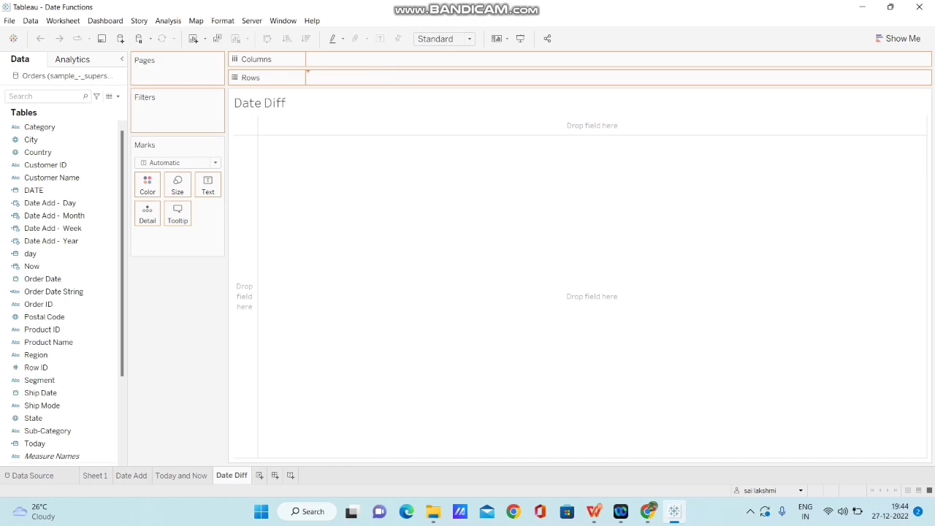
Place Order Date and Ship Date on Rows of the Date Diff sheet and set both to exact date
{"action": "left_click_drag", "start_coordinate": [311, 76], "coordinate": [321, 78]}
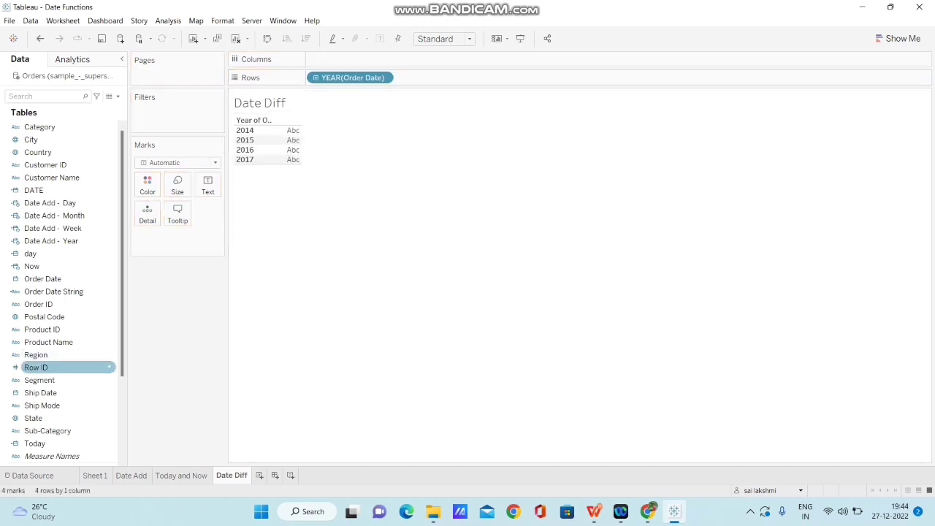
{"action": "left_click_drag", "start_coordinate": [40, 392], "coordinate": [424, 78]}
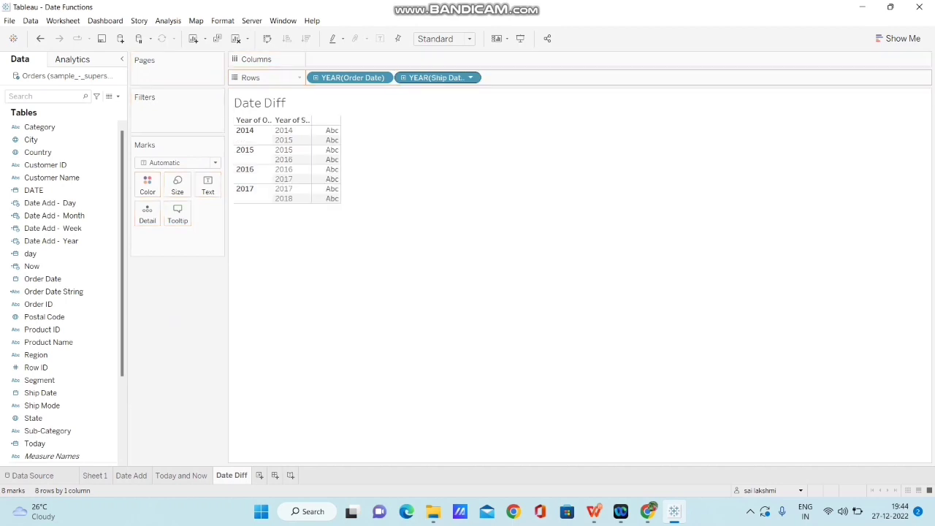
{"action": "right_click", "coordinate": [375, 77]}
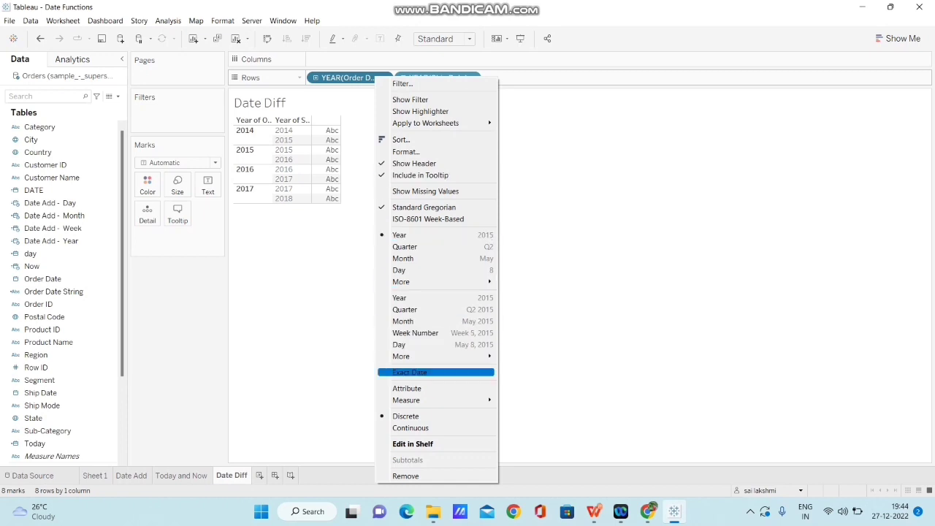
{"action": "left_click", "coordinate": [416, 372]}
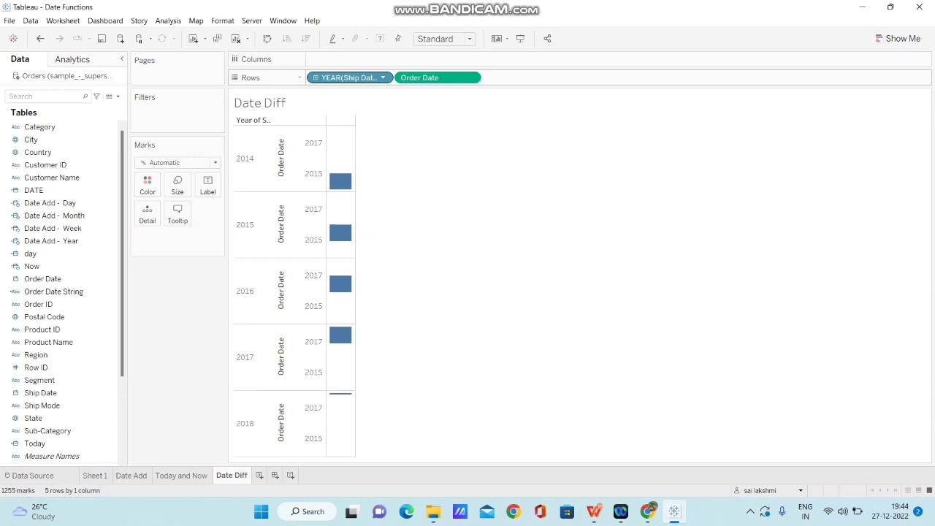
{"action": "left_click", "coordinate": [382, 77]}
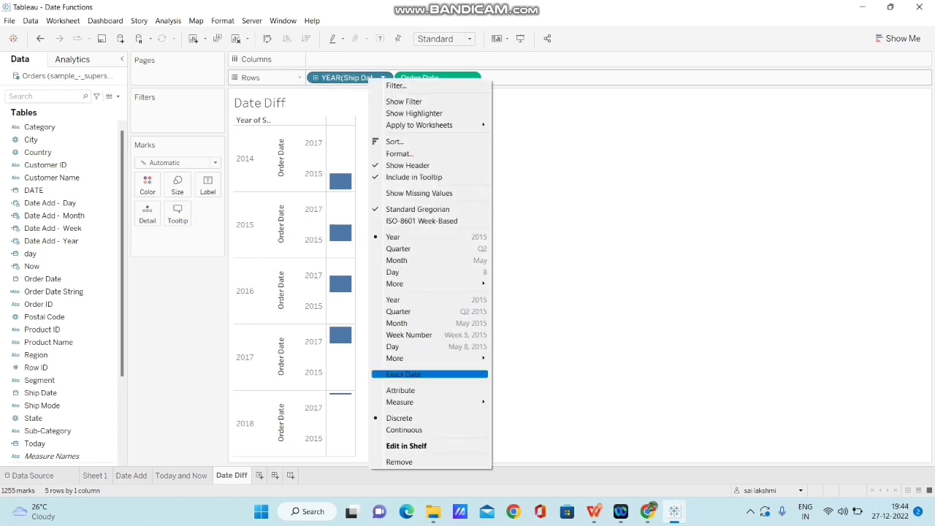
{"action": "left_click", "coordinate": [417, 374]}
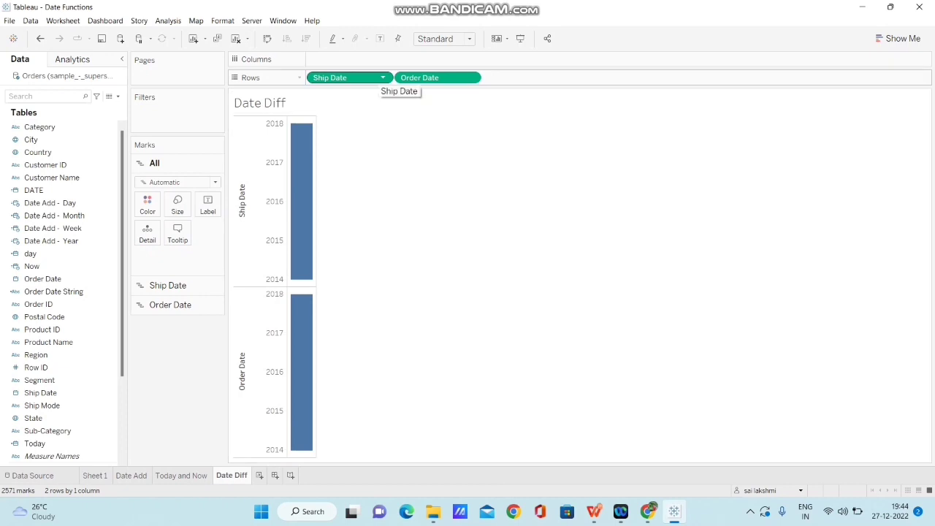
Make Ship Date and Order Date discrete and move Order Date before Ship Date on Rows
{"action": "left_click", "coordinate": [382, 77]}
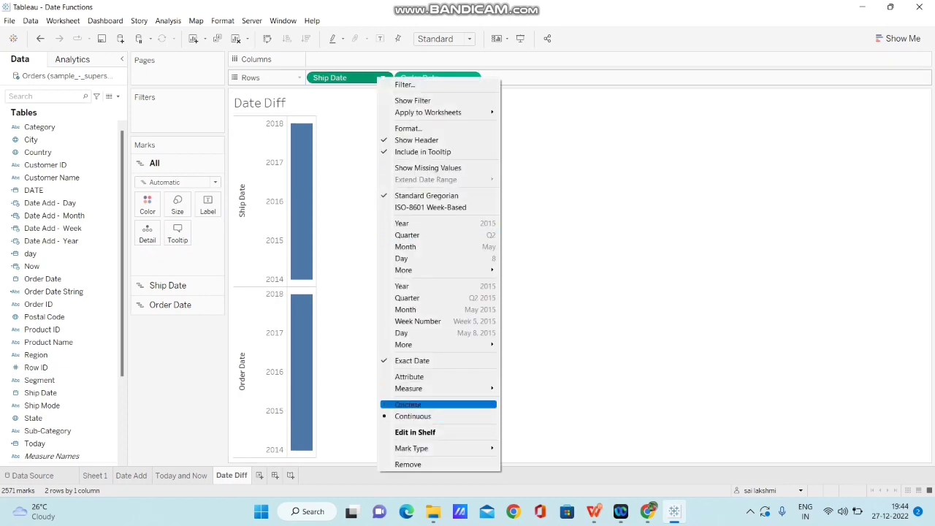
{"action": "left_click", "coordinate": [408, 405]}
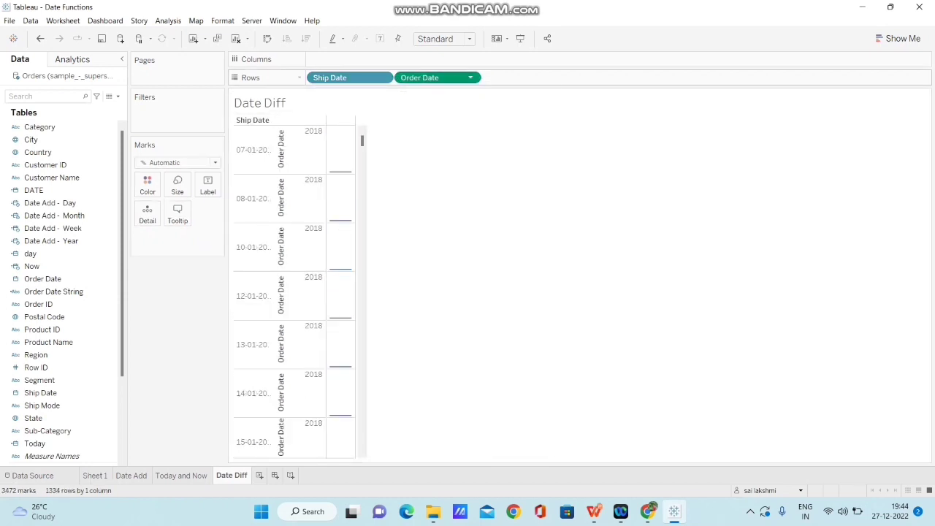
{"action": "left_click", "coordinate": [471, 78]}
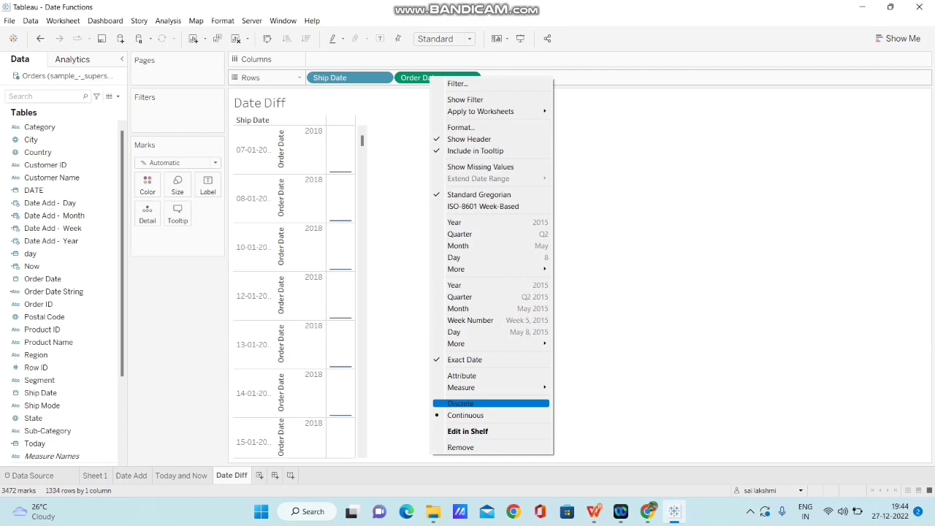
{"action": "left_click", "coordinate": [460, 403]}
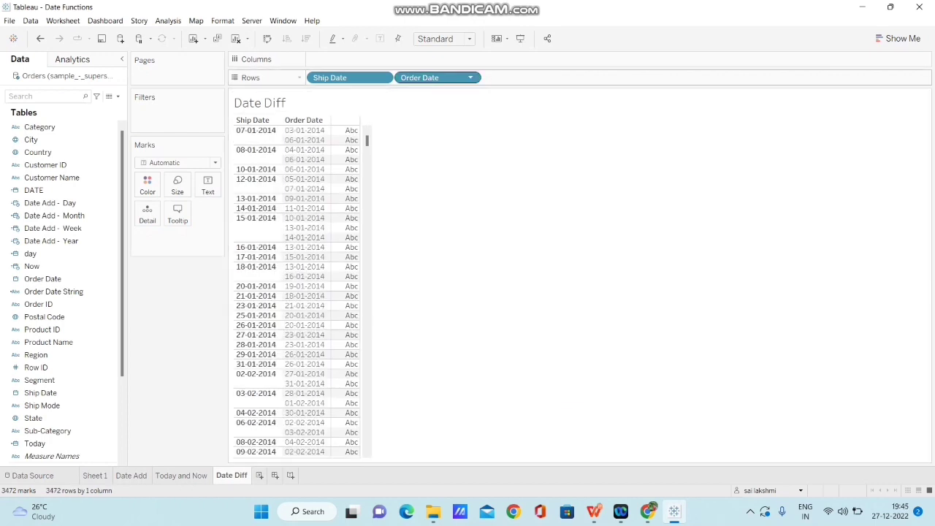
{"action": "left_click_drag", "start_coordinate": [437, 78], "coordinate": [318, 79]}
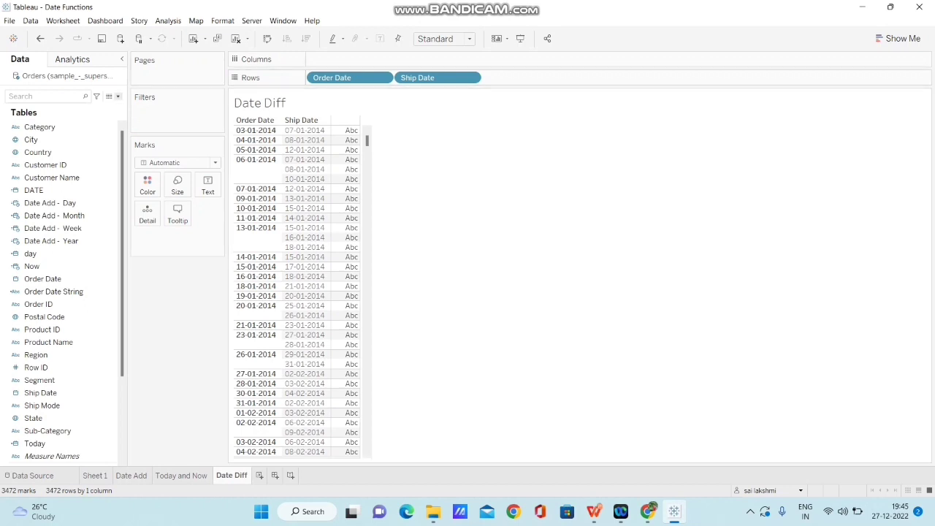
Create a calculated field with the formula [Order Date] - [Ship Date]
{"action": "left_click", "coordinate": [117, 96]}
{"action": "left_click", "coordinate": [59, 108]}
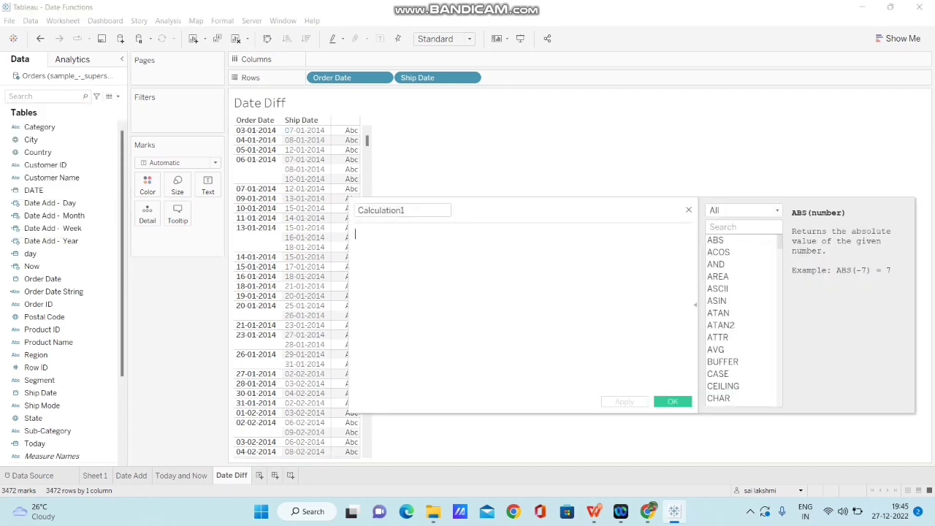
{"action": "type", "text": "Ord"}
{"action": "key", "text": "Return"}
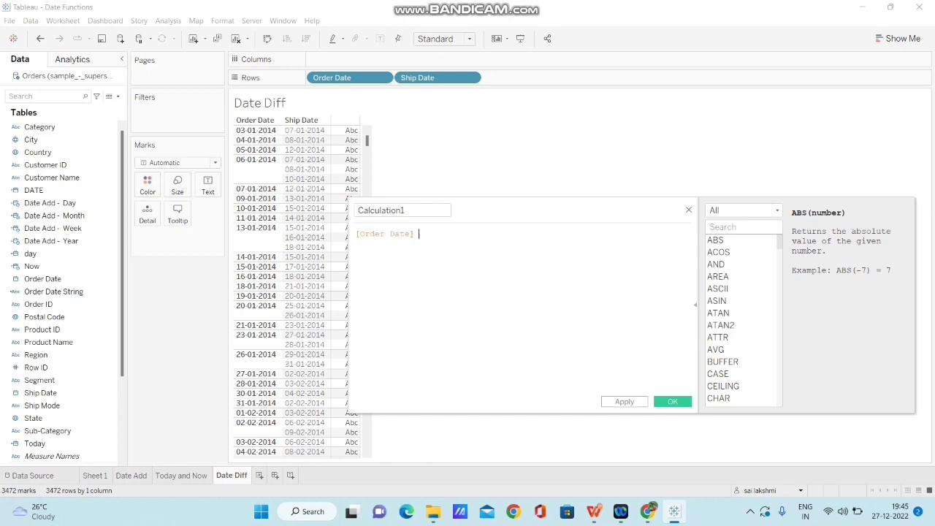
{"action": "type", "text": "- shi"}
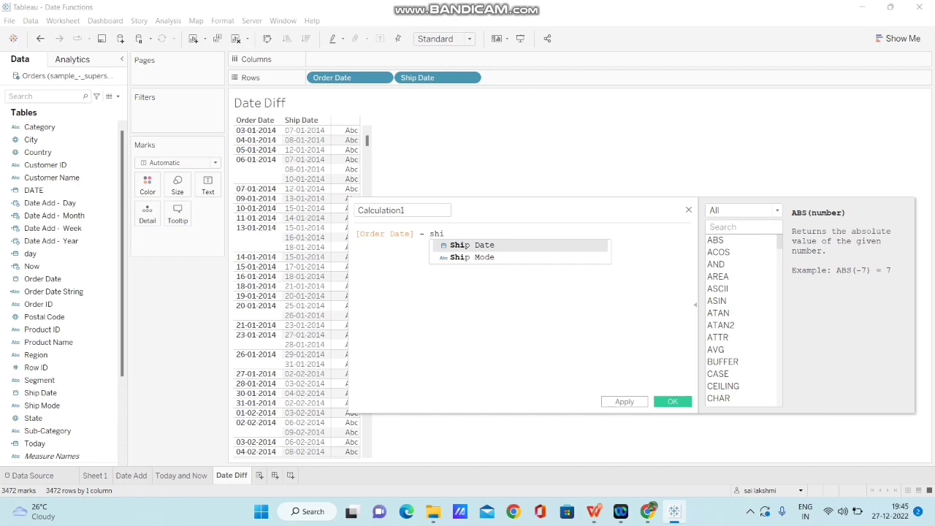
{"action": "key", "text": "Return"}
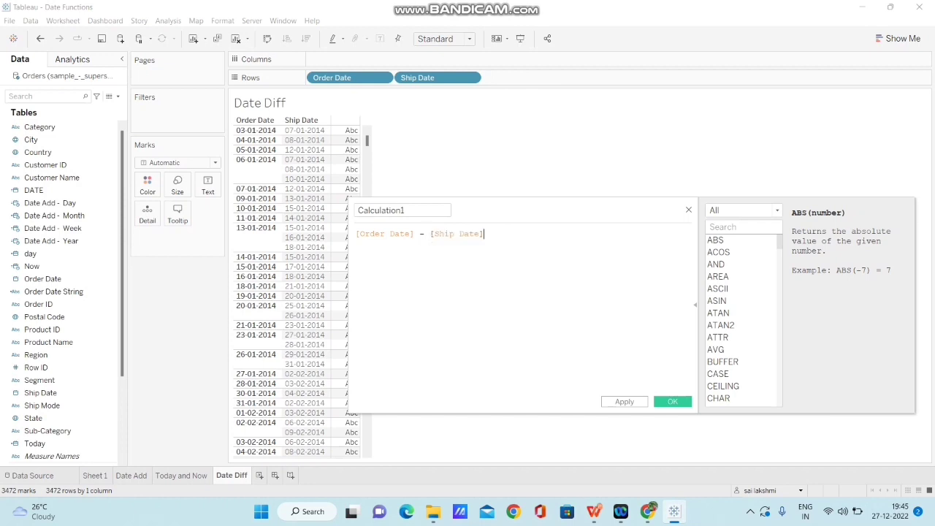
Name the new calculated field Minus and save it
{"action": "key", "text": "BackSpace"}
{"action": "key", "text": "BackSpace"}
{"action": "key", "text": "BackSpace"}
{"action": "key", "text": "BackSpace"}
{"action": "key", "text": "BackSpace"}
{"action": "key", "text": "BackSpace"}
{"action": "key", "text": "BackSpace"}
{"action": "key", "text": "BackSpace"}
{"action": "key", "text": "BackSpace"}
{"action": "key", "text": "BackSpace"}
{"action": "key", "text": "BackSpace"}
{"action": "key", "text": "BackSpace"}
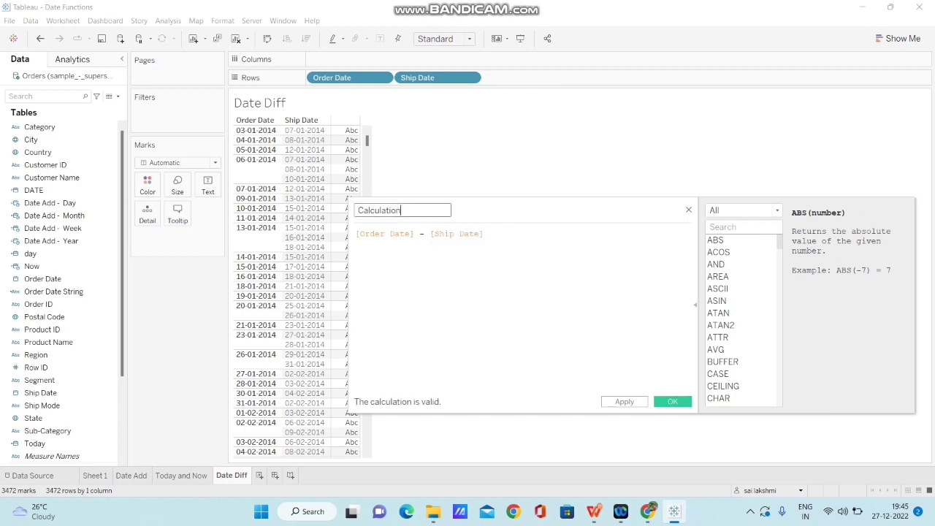
{"action": "type", "text": "Minus"}
{"action": "left_click", "coordinate": [672, 401]}
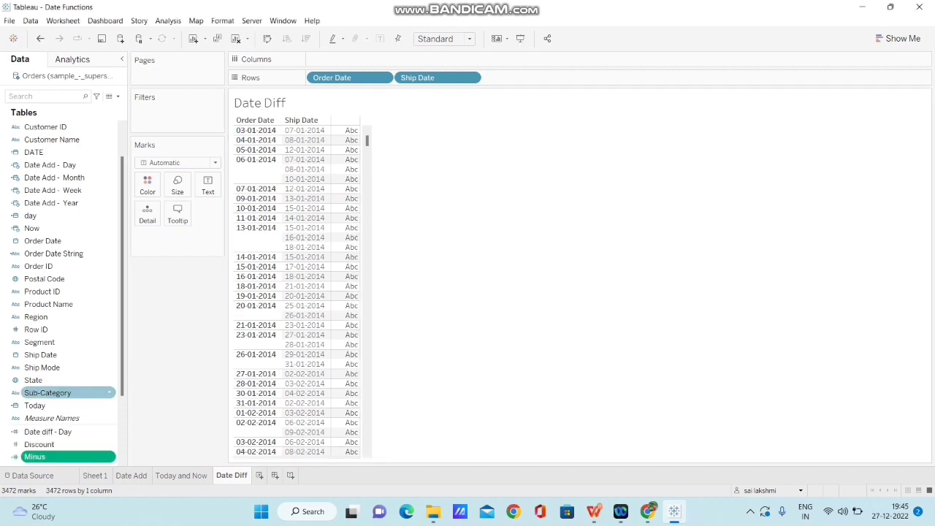
Add Minus to Rows after Ship Date, make it discrete, and review its values down the table
{"action": "left_click_drag", "start_coordinate": [34, 456], "coordinate": [511, 78]}
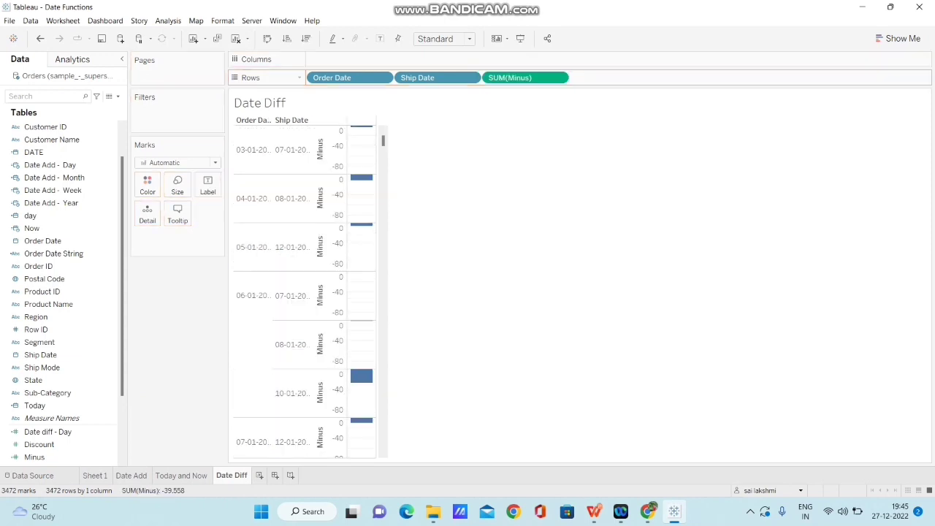
{"action": "right_click", "coordinate": [497, 79]}
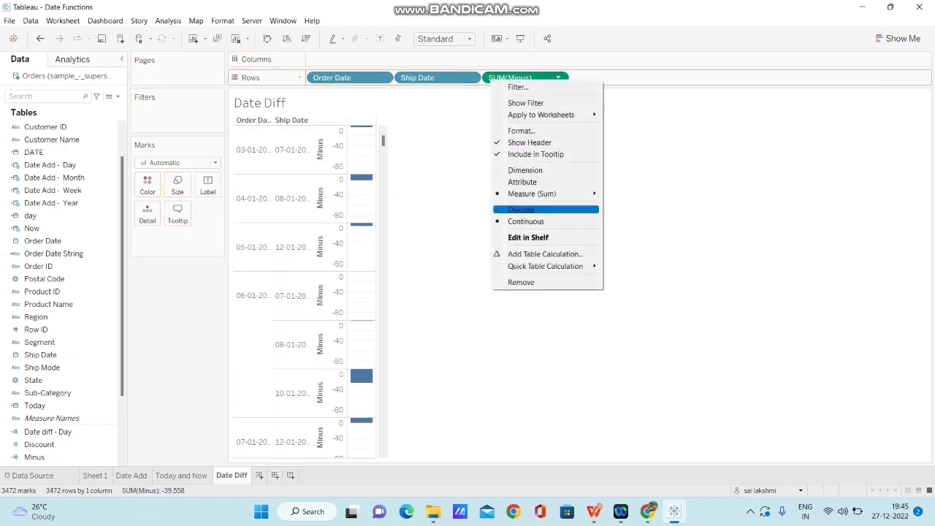
{"action": "left_click", "coordinate": [521, 210]}
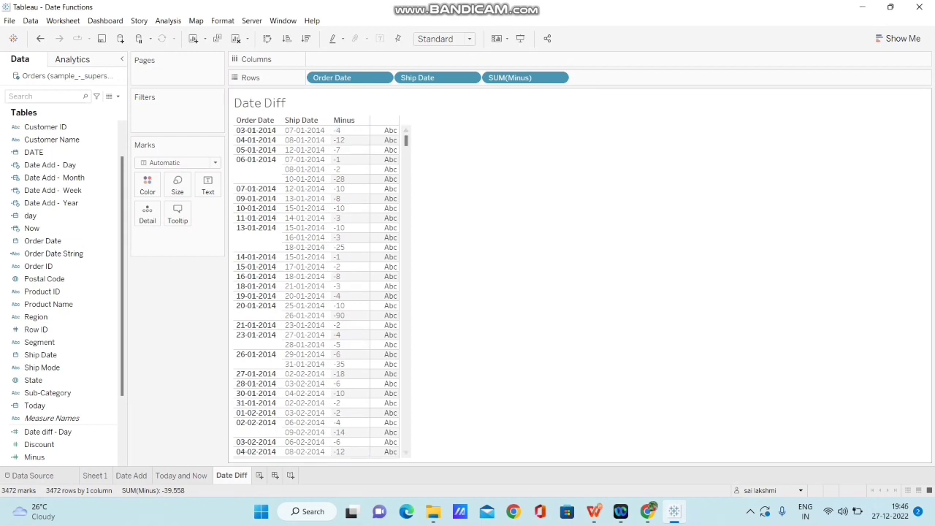
{"action": "mouse_move", "coordinate": [406, 140]}
{"action": "left_mouse_down"}
{"action": "mouse_move", "coordinate": [406, 184]}
{"action": "mouse_move", "coordinate": [406, 139]}
{"action": "left_mouse_up"}
{"action": "scroll", "coordinate": [316, 292], "scroll_direction": "down", "scroll_amount": 10}
{"action": "scroll", "coordinate": [316, 292], "scroll_direction": "down", "scroll_amount": 20}
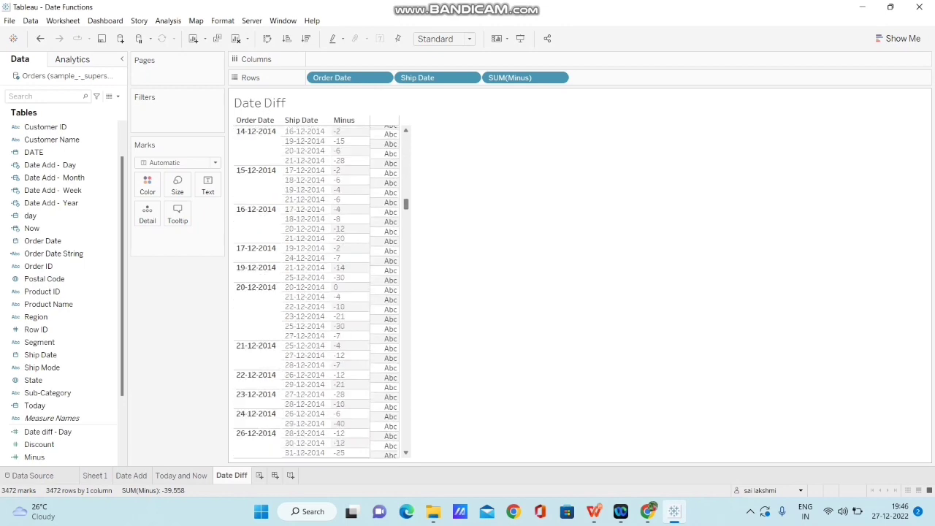
{"action": "scroll", "coordinate": [317, 292], "scroll_direction": "up", "scroll_amount": 20}
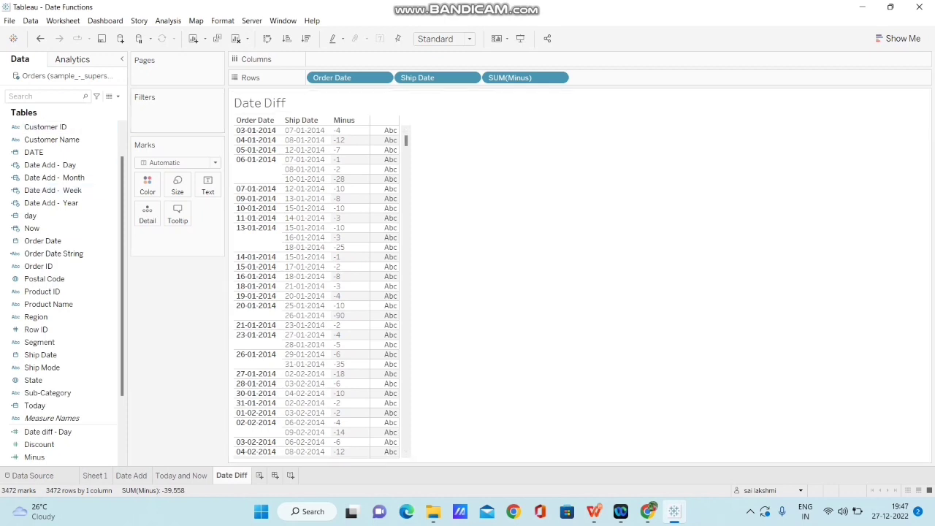
Create another calculated field with the formula DATEDIFF('day',[Order Date],[Ship Date])
{"action": "left_click", "coordinate": [118, 97]}
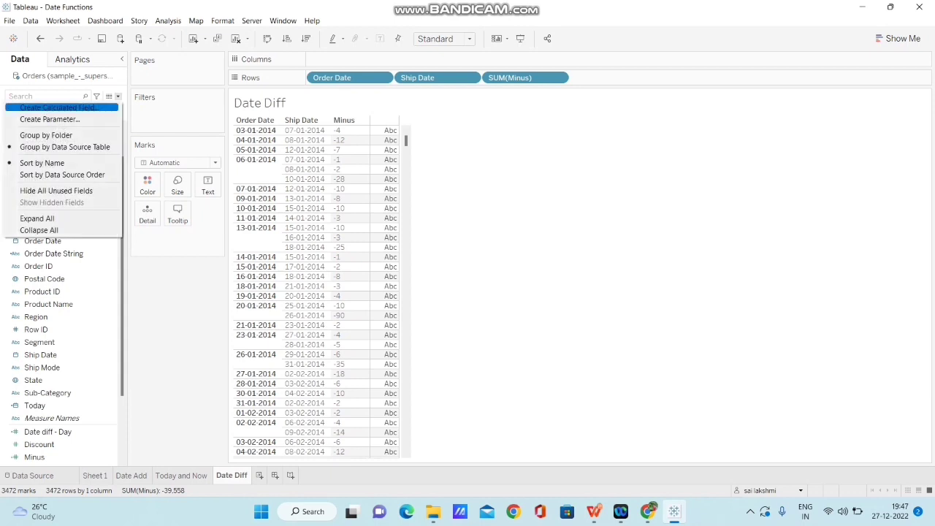
{"action": "left_click", "coordinate": [59, 108]}
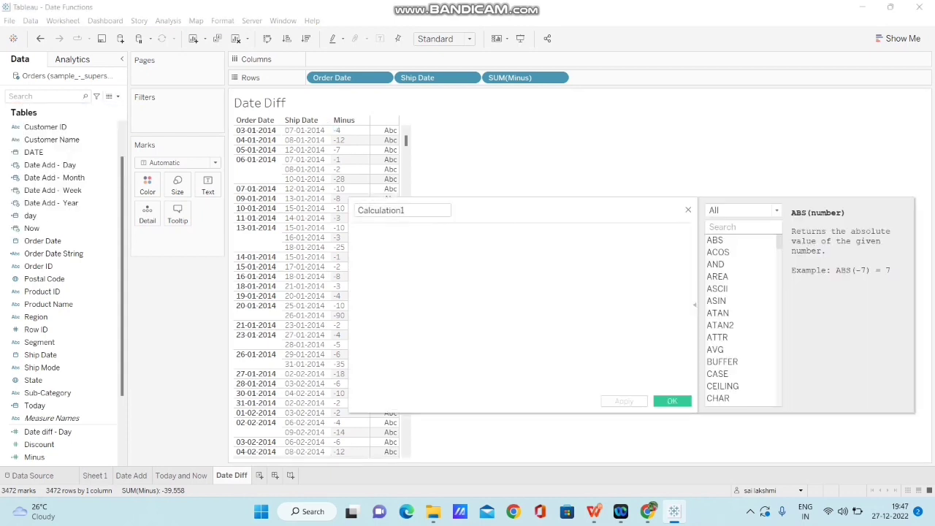
{"action": "type", "text": "datedi"}
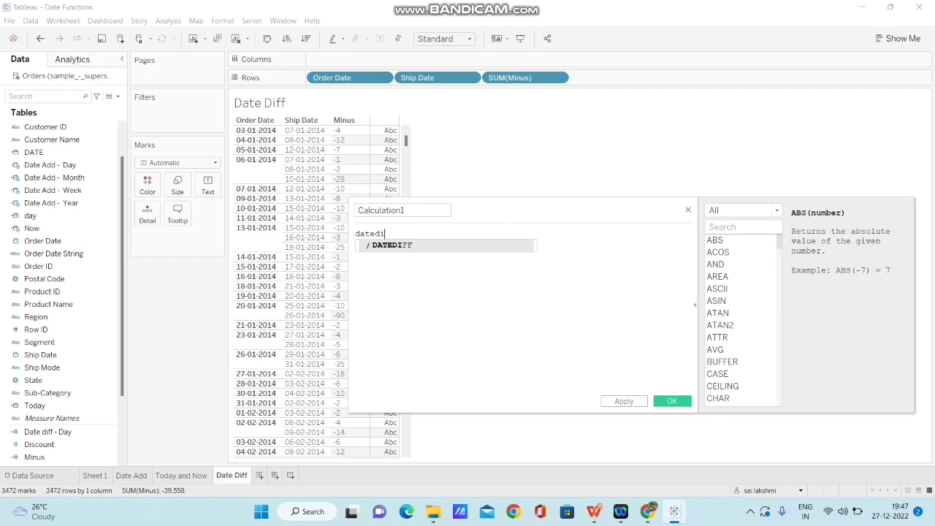
{"action": "key", "text": "Return"}
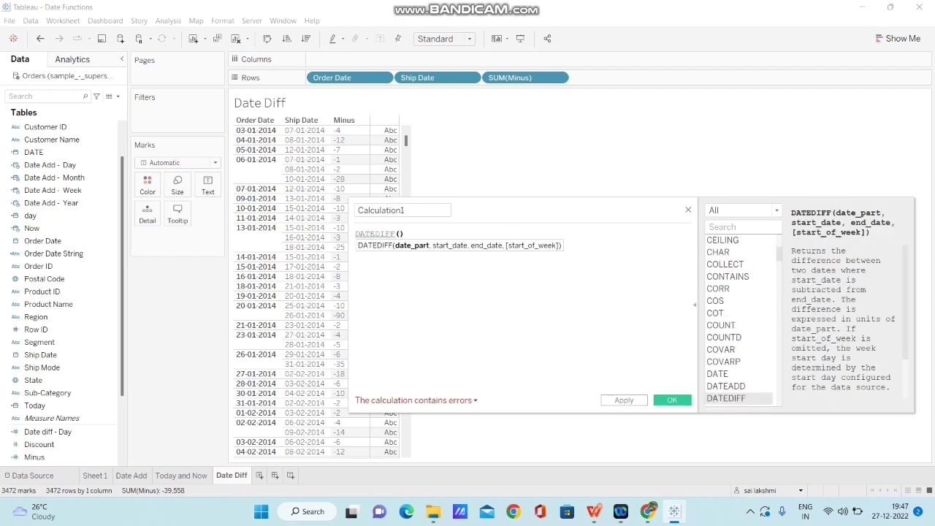
{"action": "type", "text": "'"}
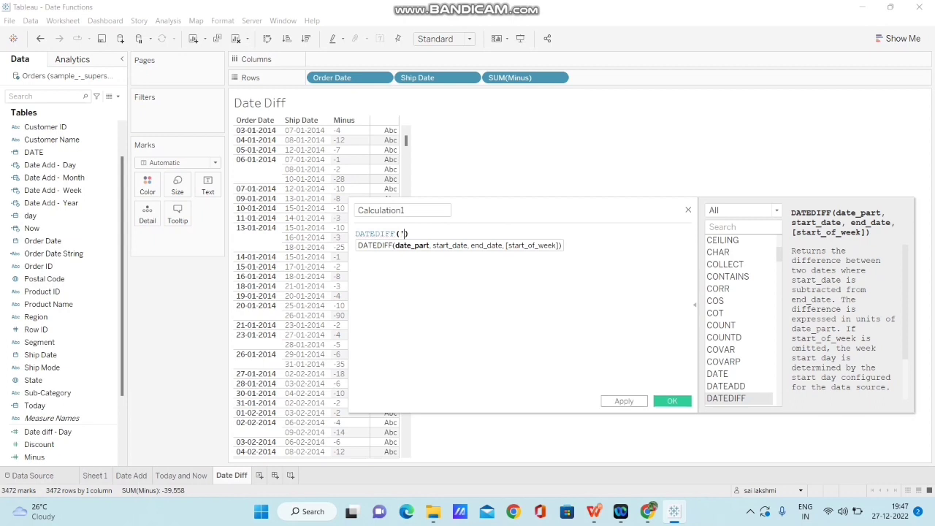
{"action": "type", "text": "day',"}
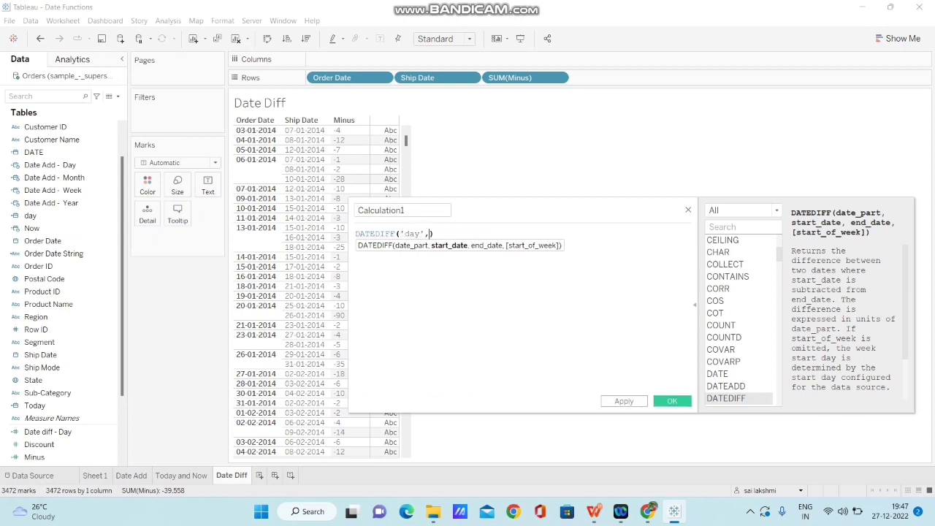
{"action": "type", "text": "[Order Date]"}
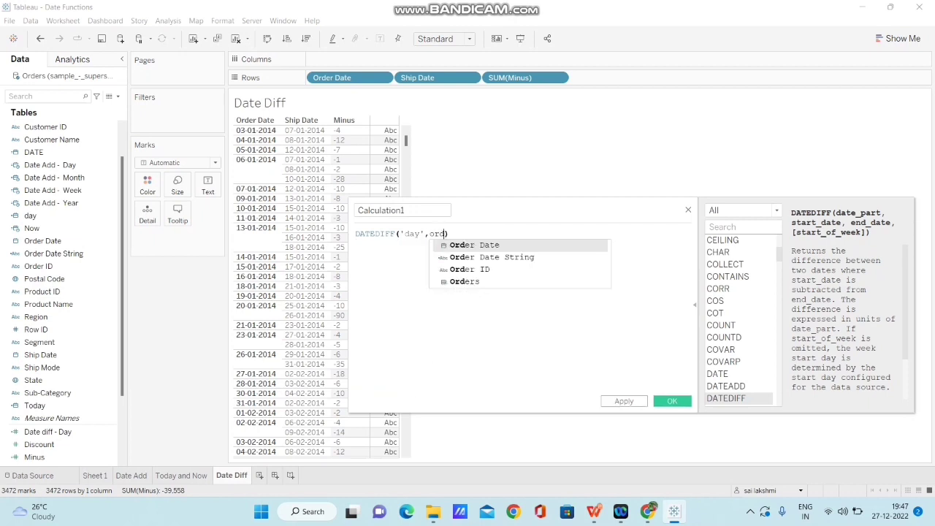
{"action": "type", "text": ","}
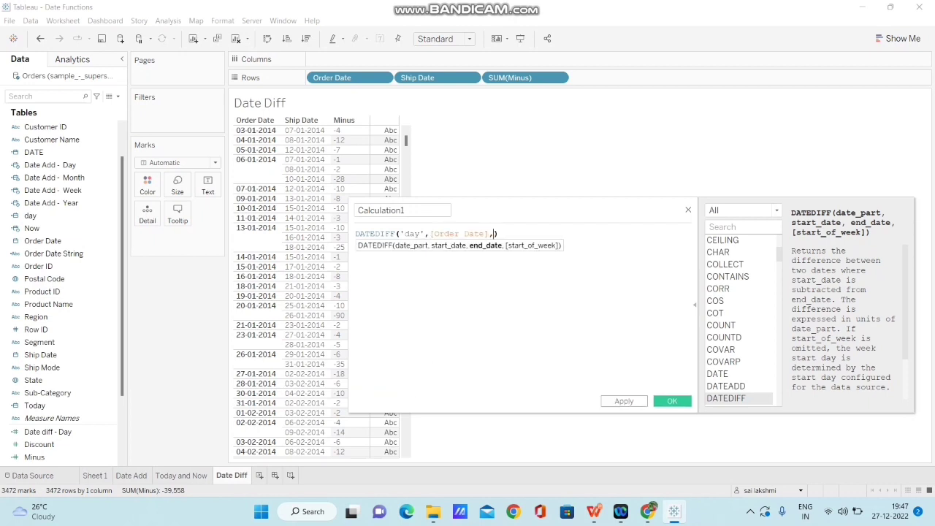
{"action": "type", "text": "[Ship Date]"}
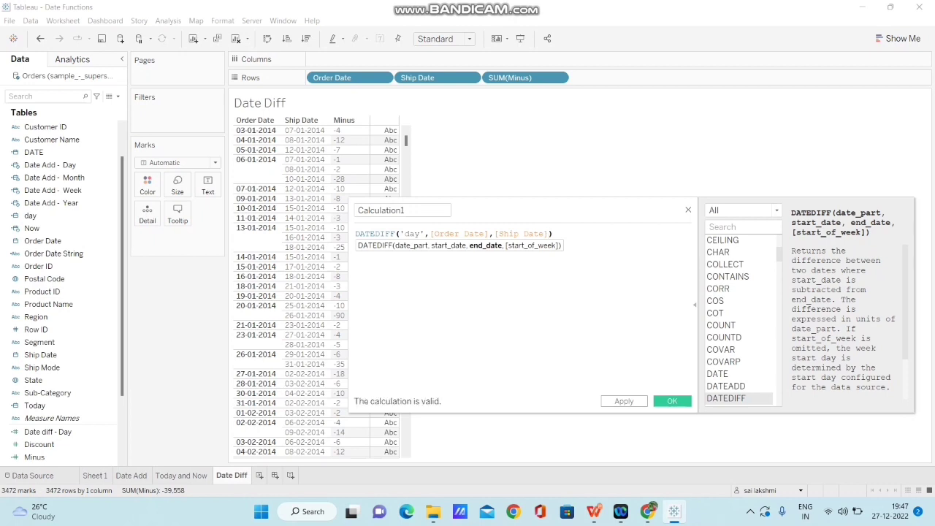
Name the DATEDIFF calculation Datediff - Day and save it
{"action": "key", "text": "Right"}
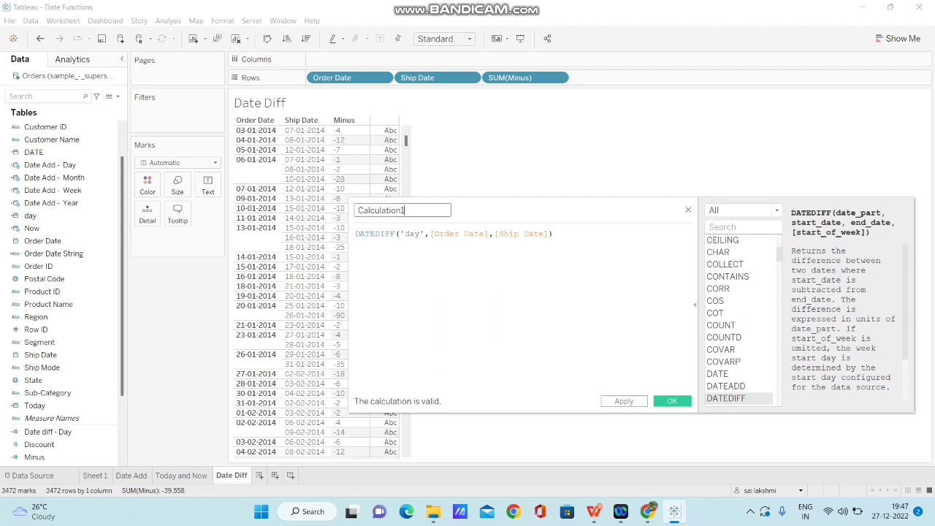
{"action": "key", "text": "BackSpace"}
{"action": "key", "text": "BackSpace"}
{"action": "key", "text": "BackSpace"}
{"action": "key", "text": "BackSpace"}
{"action": "key", "text": "BackSpace"}
{"action": "key", "text": "BackSpace"}
{"action": "key", "text": "BackSpace"}
{"action": "key", "text": "BackSpace"}
{"action": "key", "text": "BackSpace"}
{"action": "key", "text": "BackSpace"}
{"action": "key", "text": "BackSpace"}
{"action": "key", "text": "BackSpace"}
{"action": "type", "text": "Datedif"}
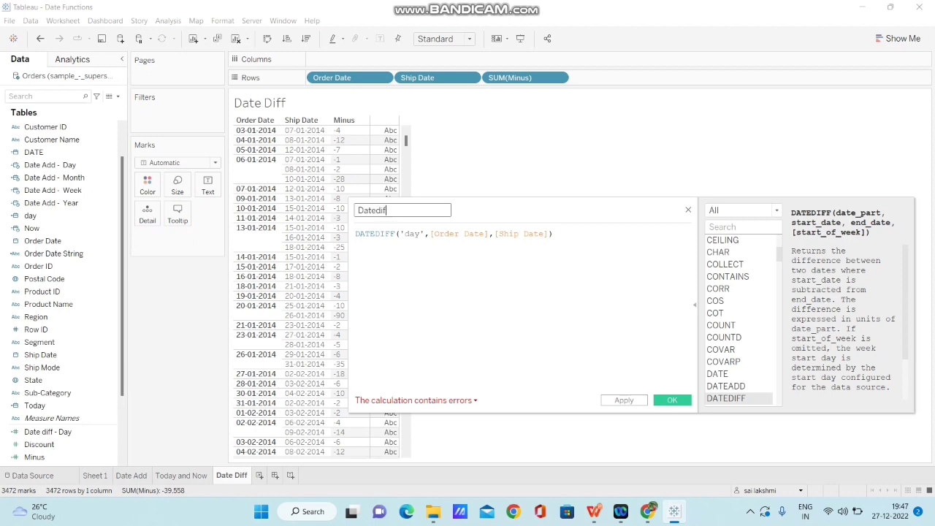
{"action": "type", "text": "f - Day"}
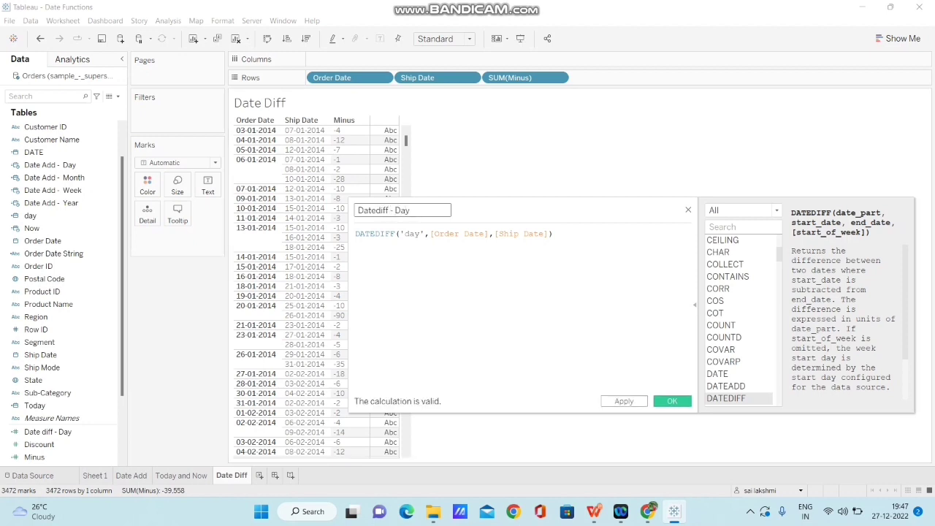
{"action": "left_click", "coordinate": [672, 401]}
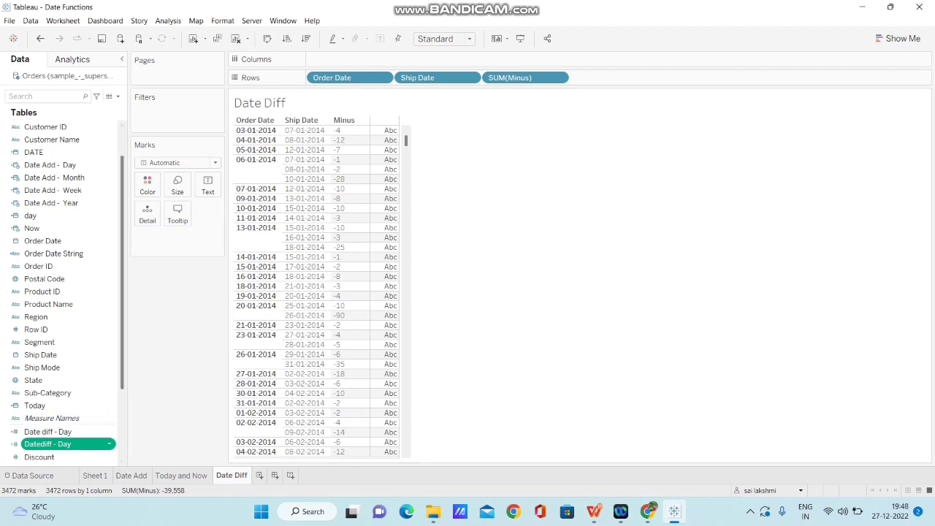
Add Datediff - Day to Rows after Minus and make it discrete
{"action": "left_click_drag", "start_coordinate": [47, 444], "coordinate": [616, 78]}
{"action": "right_click", "coordinate": [593, 77]}
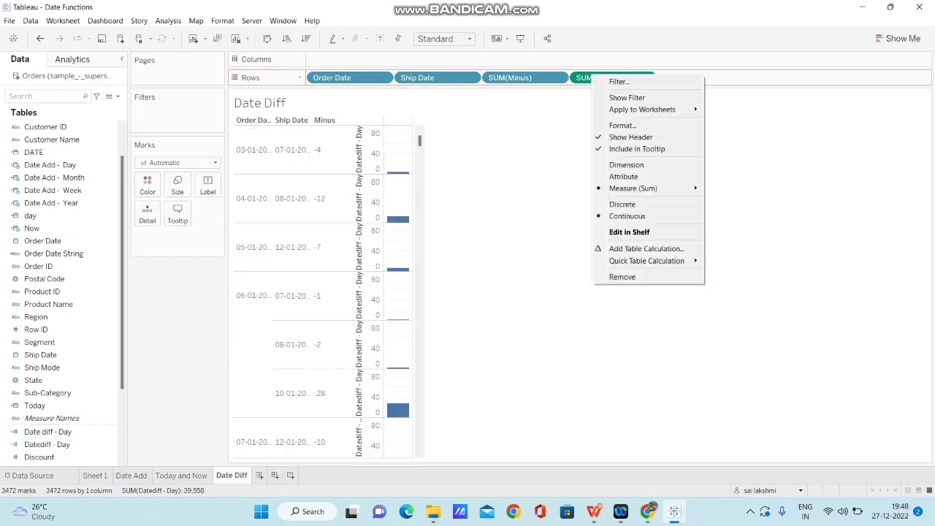
{"action": "left_click", "coordinate": [624, 205]}
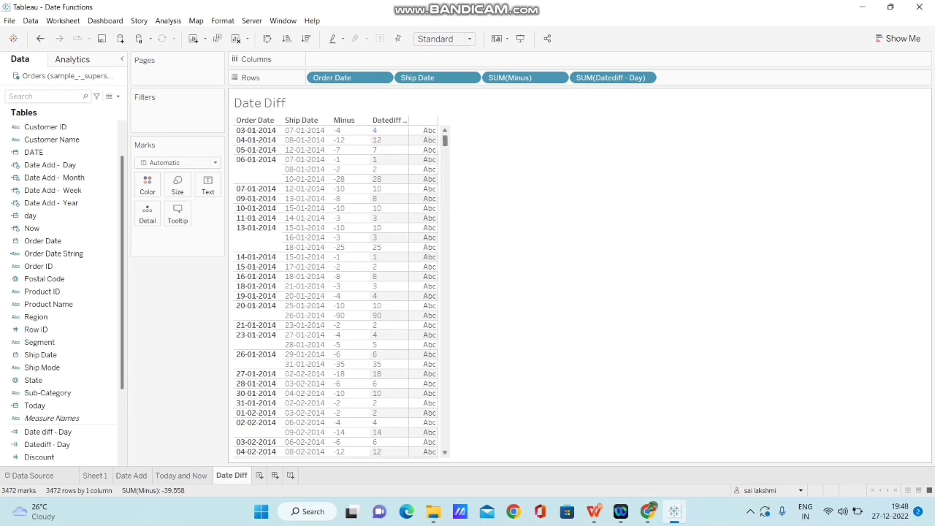
{"action": "mouse_move", "coordinate": [445, 141]}
{"action": "left_mouse_down"}
{"action": "mouse_move", "coordinate": [445, 183]}
{"action": "mouse_move", "coordinate": [445, 140]}
{"action": "left_mouse_up"}
{"action": "mouse_move", "coordinate": [445, 140]}
{"action": "left_mouse_down"}
{"action": "mouse_move", "coordinate": [445, 391]}
{"action": "mouse_move", "coordinate": [445, 139]}
{"action": "left_mouse_up"}
{"action": "mouse_move", "coordinate": [445, 139]}
{"action": "left_mouse_down"}
{"action": "mouse_move", "coordinate": [444, 439]}
{"action": "mouse_move", "coordinate": [444, 139]}
{"action": "left_mouse_up"}
Open the Datediff - Day calculation to review its formula, and close it without changes
{"action": "left_click", "coordinate": [47, 444]}
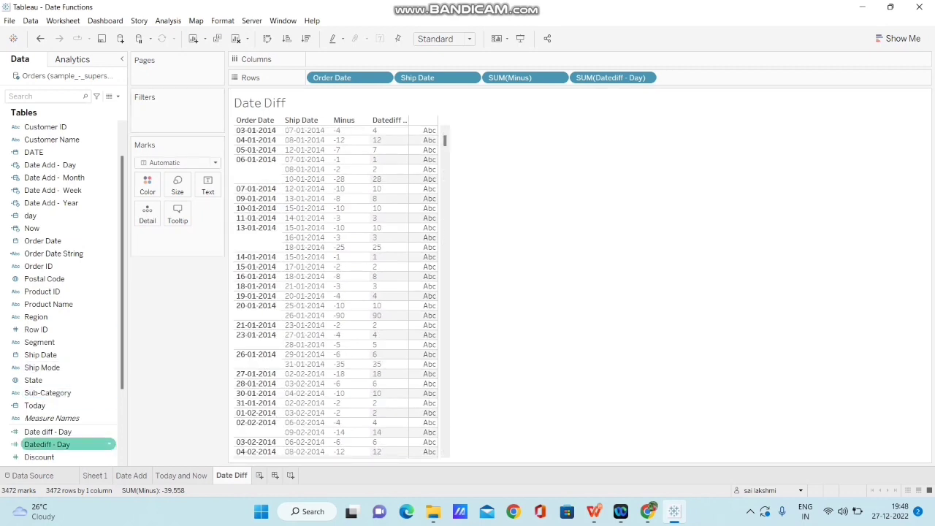
{"action": "right_click", "coordinate": [56, 444]}
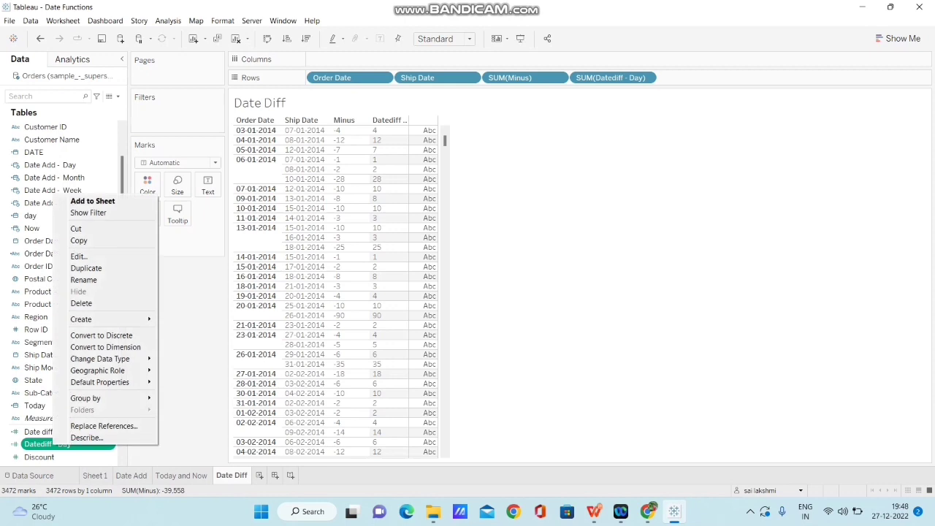
{"action": "left_click", "coordinate": [77, 255]}
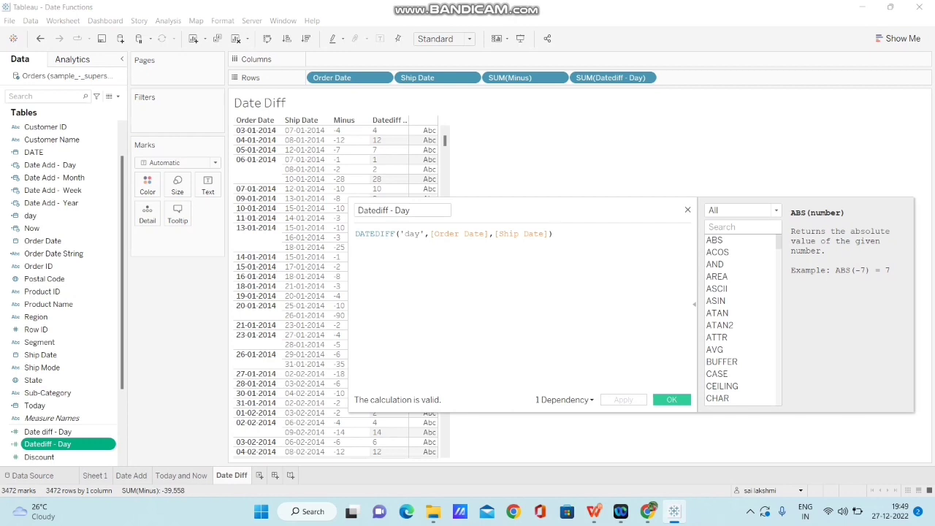
{"action": "left_click", "coordinate": [671, 400]}
Duplicate Datediff - Day and change the date part in the copy's formula to 'month'
{"action": "right_click", "coordinate": [92, 443]}
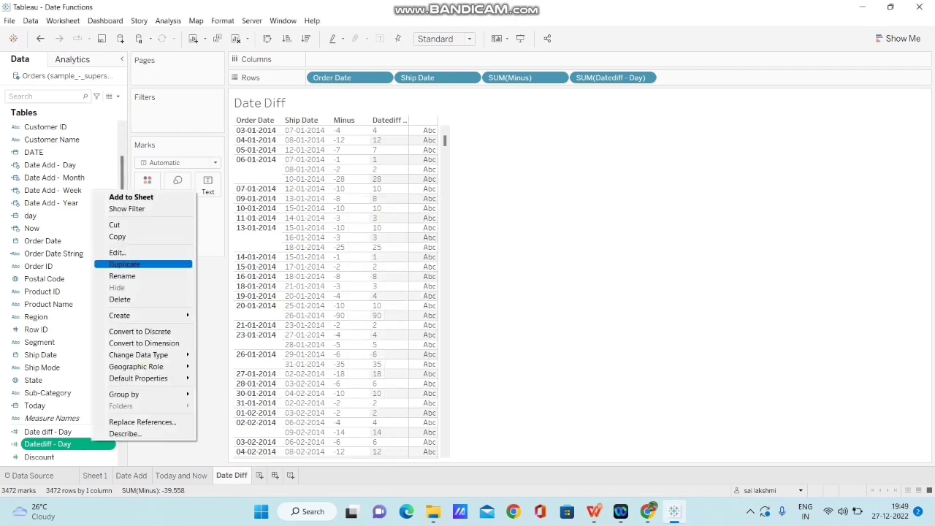
{"action": "left_click", "coordinate": [124, 264]}
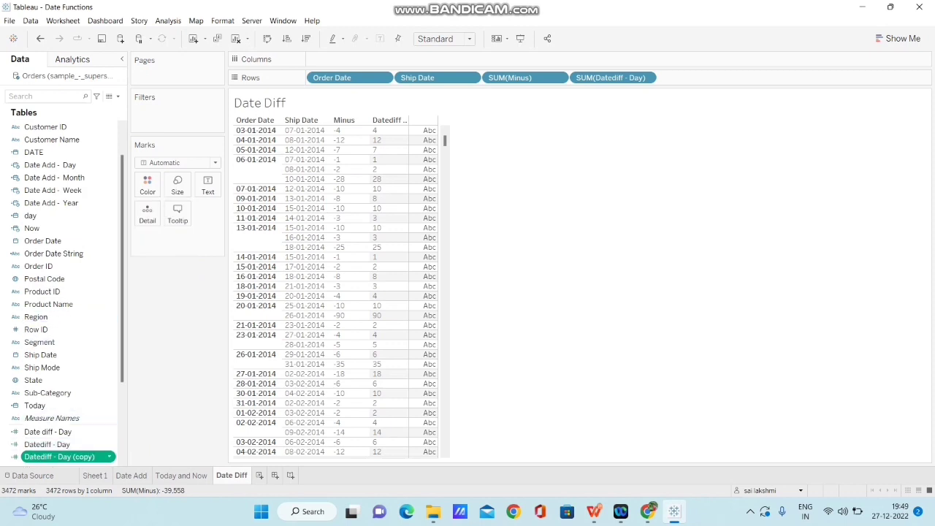
{"action": "right_click", "coordinate": [45, 456]}
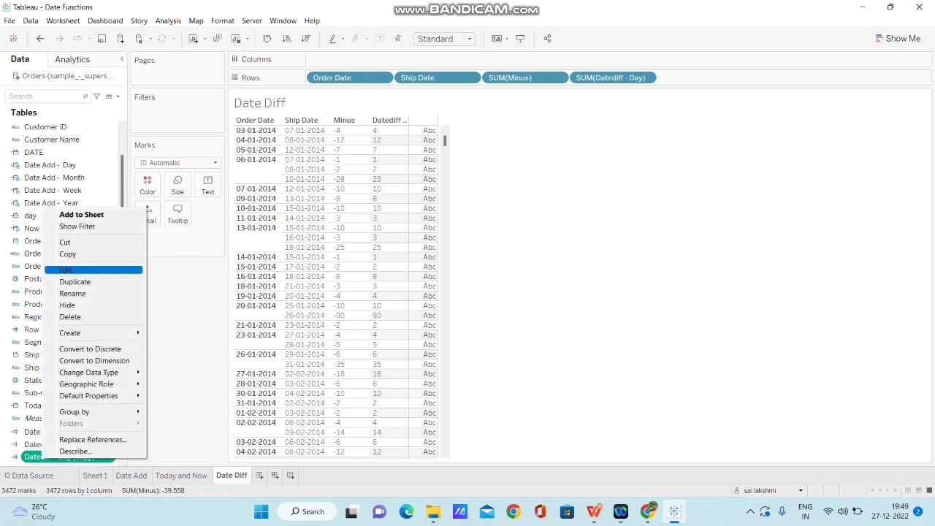
{"action": "left_click", "coordinate": [73, 269]}
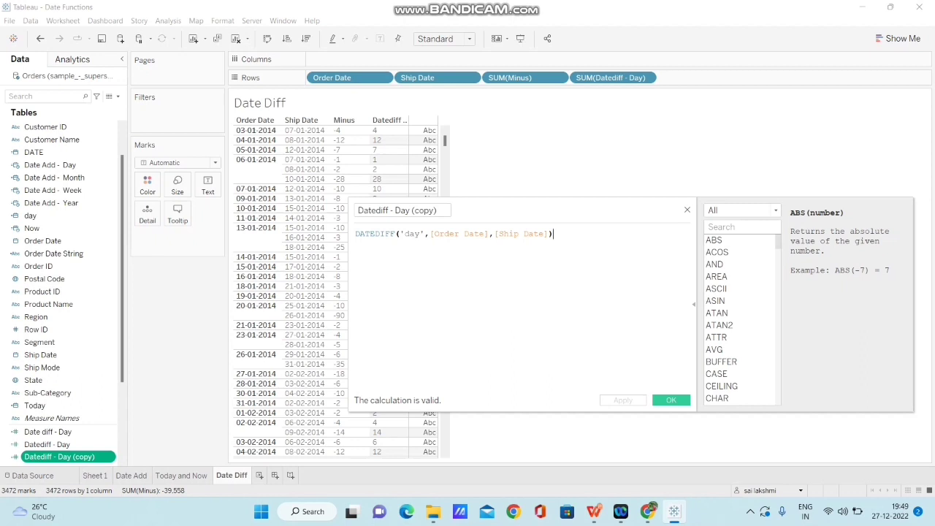
{"action": "double_click", "coordinate": [412, 234]}
{"action": "type", "text": "month"}
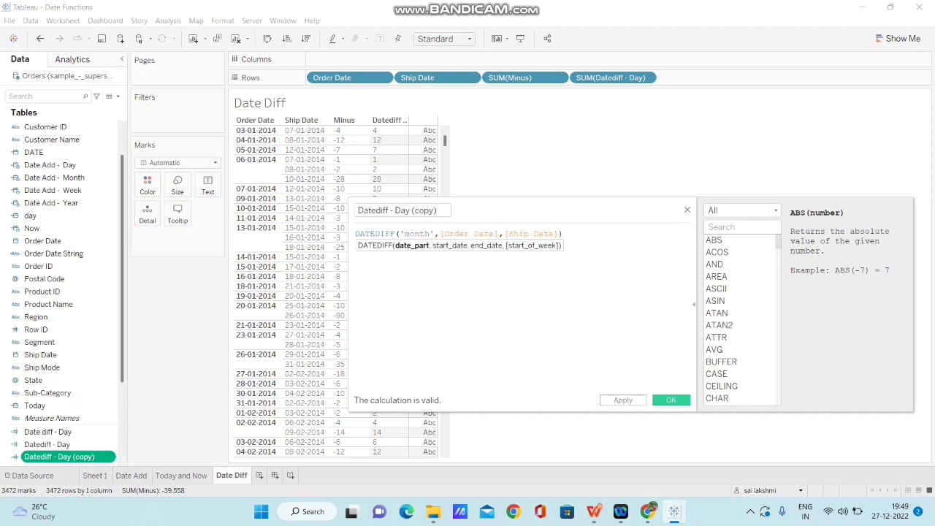
Rename the copied calculation Datediff - Month and save it
{"action": "left_click", "coordinate": [440, 210]}
{"action": "key", "text": "BackSpace"}
{"action": "key", "text": "BackSpace"}
{"action": "key", "text": "BackSpace"}
{"action": "key", "text": "BackSpace"}
{"action": "key", "text": "BackSpace"}
{"action": "key", "text": "BackSpace"}
{"action": "key", "text": "BackSpace"}
{"action": "key", "text": "BackSpace"}
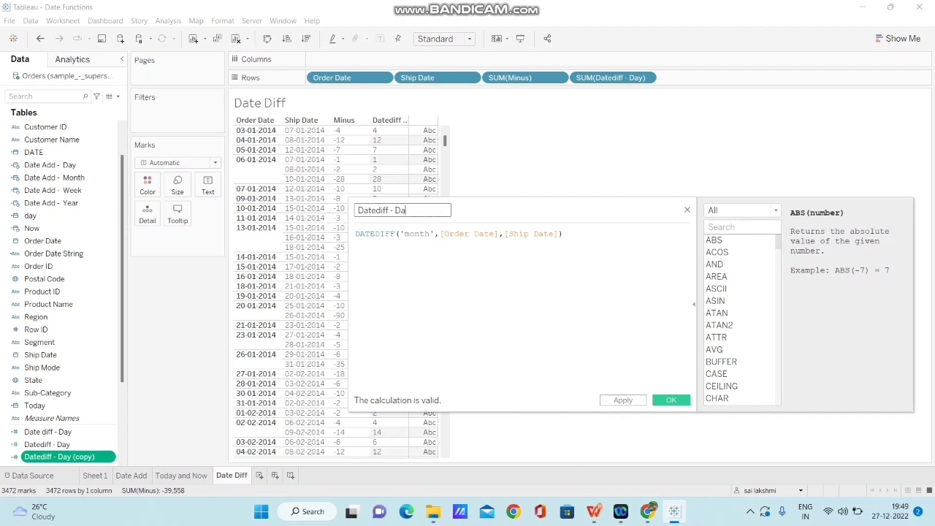
{"action": "key", "text": "BackSpace"}
{"action": "key", "text": "BackSpace"}
{"action": "type", "text": "Month"}
{"action": "key", "text": "Return"}
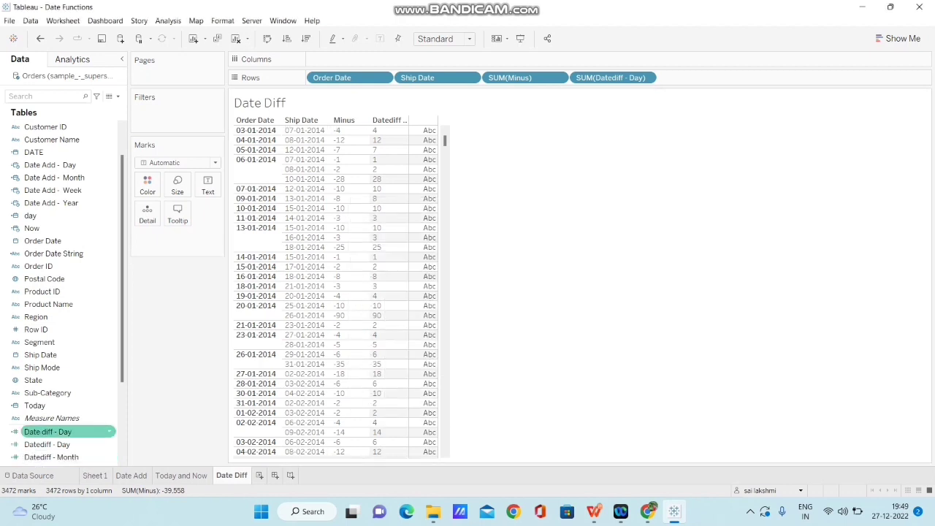
Add Datediff - Month to Rows after Datediff - Day and make it discrete
{"action": "left_click_drag", "start_coordinate": [51, 457], "coordinate": [700, 77]}
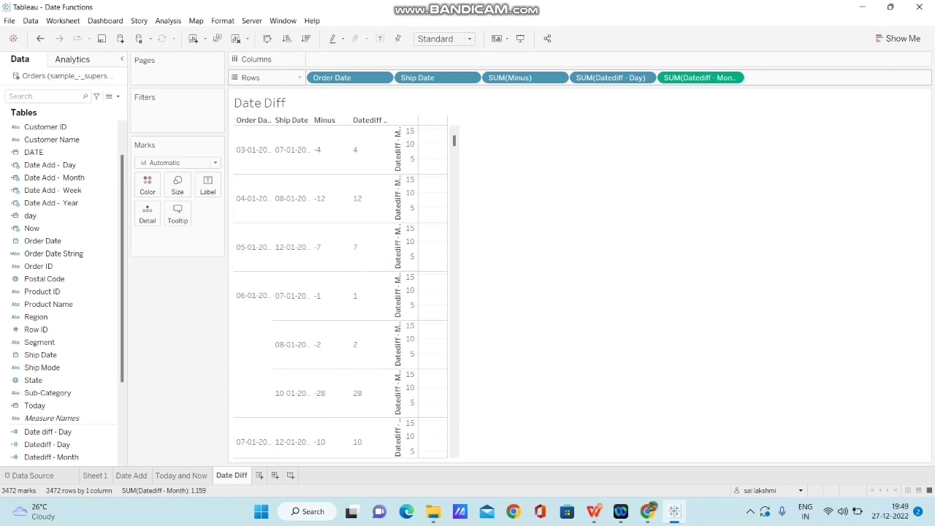
{"action": "right_click", "coordinate": [690, 78]}
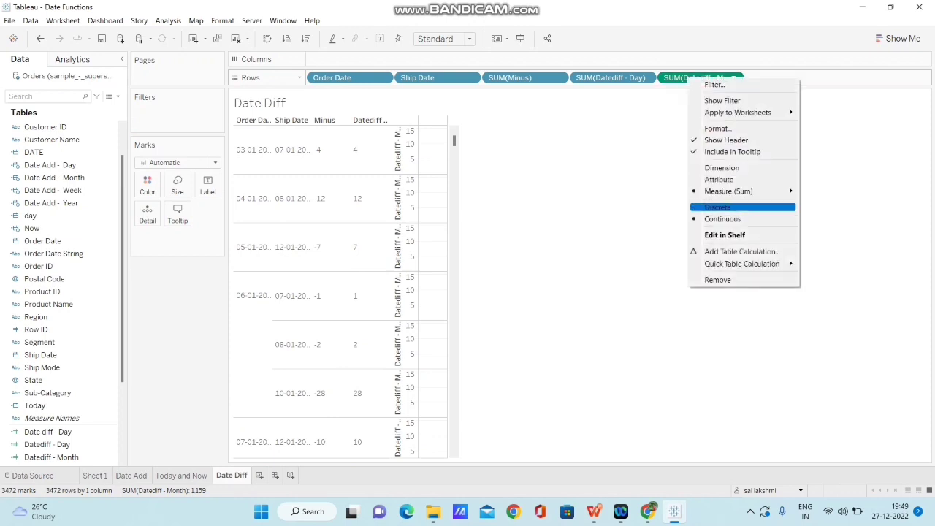
{"action": "left_click", "coordinate": [717, 206]}
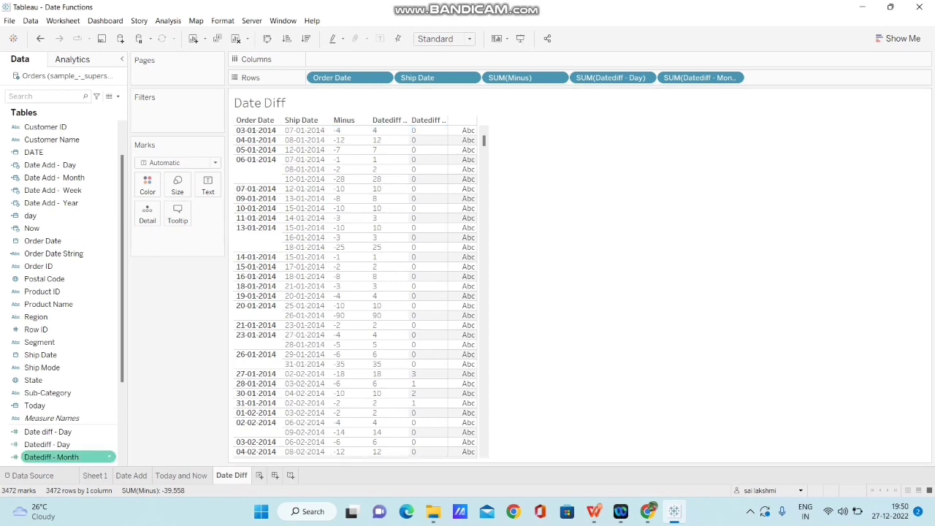
Duplicate Datediff - Month and change the date part in the copy's formula to 'week'
{"action": "right_click", "coordinate": [51, 457]}
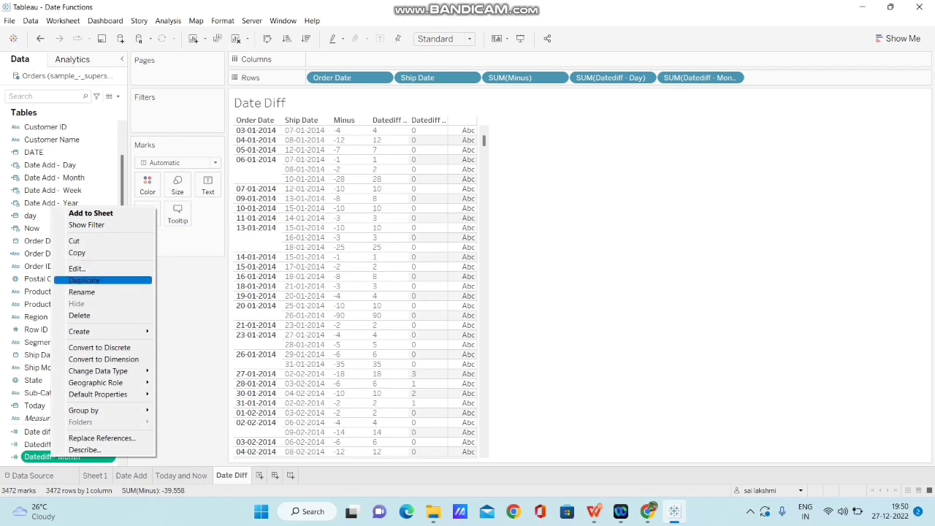
{"action": "left_click", "coordinate": [84, 280]}
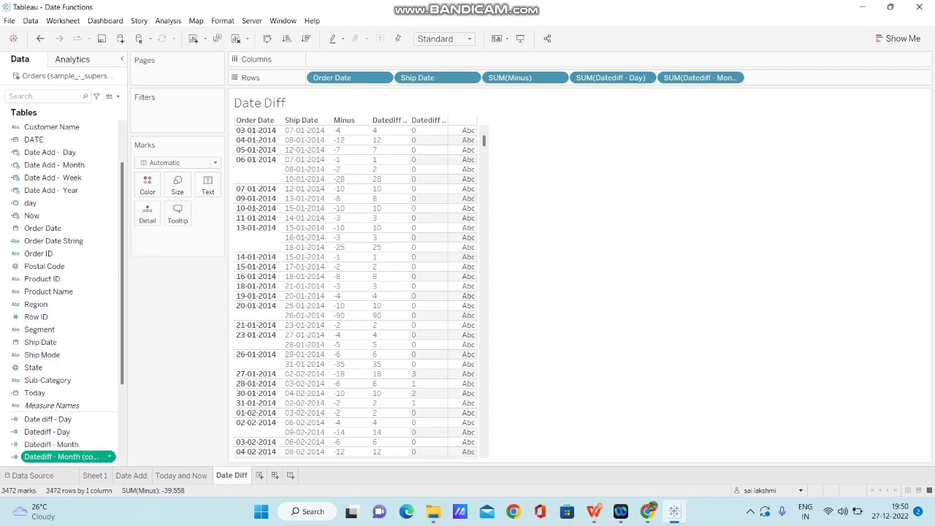
{"action": "right_click", "coordinate": [95, 456]}
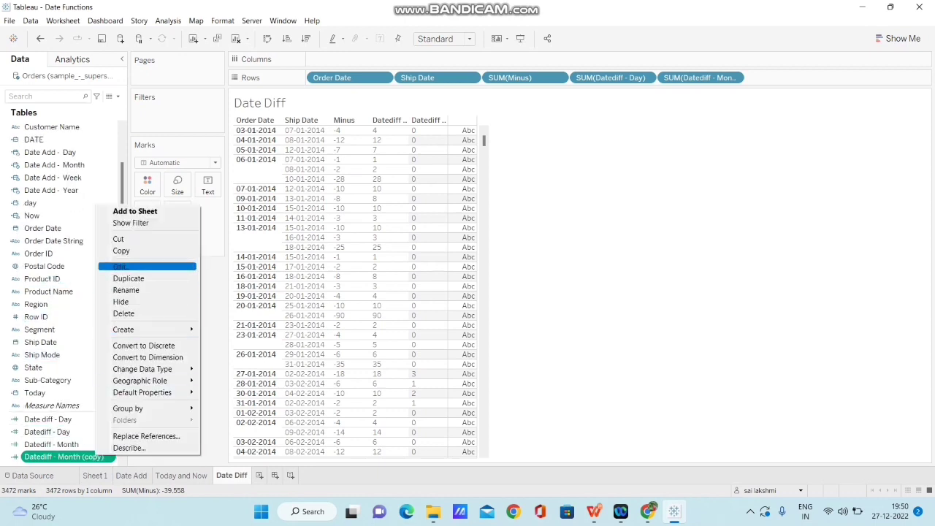
{"action": "left_click", "coordinate": [120, 266]}
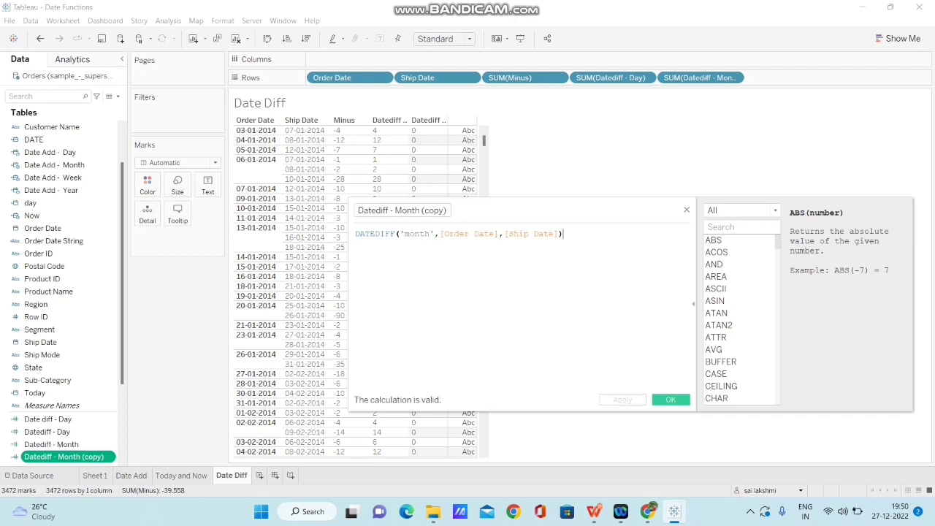
{"action": "double_click", "coordinate": [418, 233]}
{"action": "type", "text": "week"}
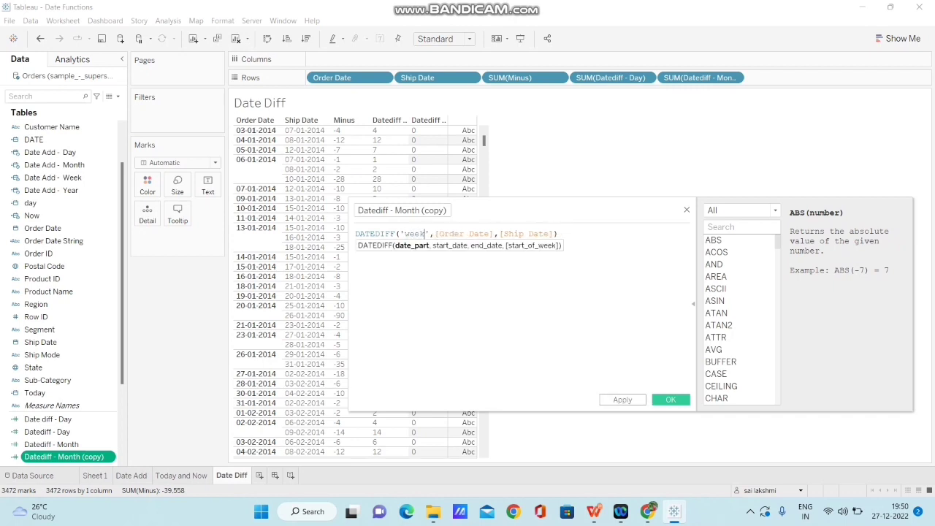
Rename the copied calculation Datediff - Week and save it
{"action": "left_click", "coordinate": [447, 210]}
{"action": "key", "text": "BackSpace"}
{"action": "key", "text": "BackSpace"}
{"action": "key", "text": "BackSpace"}
{"action": "key", "text": "BackSpace"}
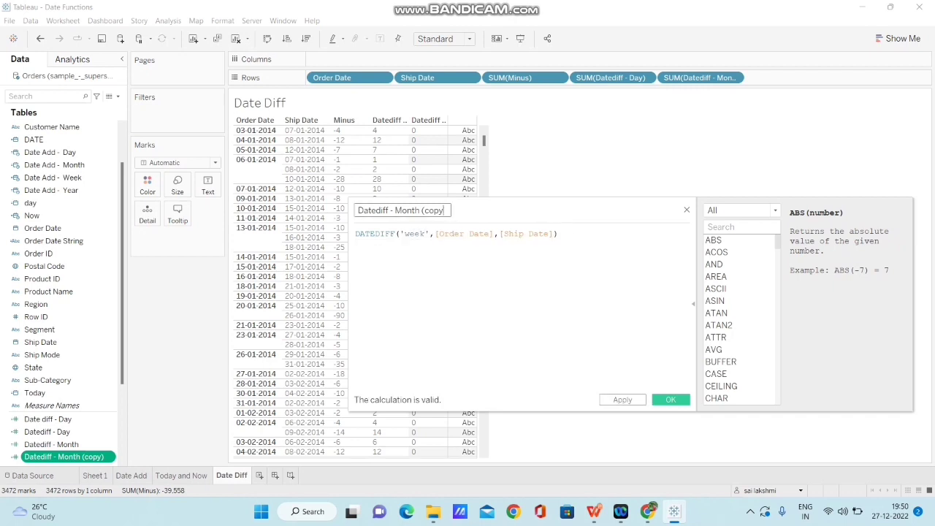
{"action": "key", "text": "BackSpace"}
{"action": "key", "text": "BackSpace"}
{"action": "key", "text": "BackSpace"}
{"action": "key", "text": "BackSpace"}
{"action": "key", "text": "BackSpace"}
{"action": "key", "text": "BackSpace"}
{"action": "key", "text": "BackSpace"}
{"action": "key", "text": "BackSpace"}
{"action": "type", "text": "Week"}
{"action": "left_click", "coordinate": [671, 400]}
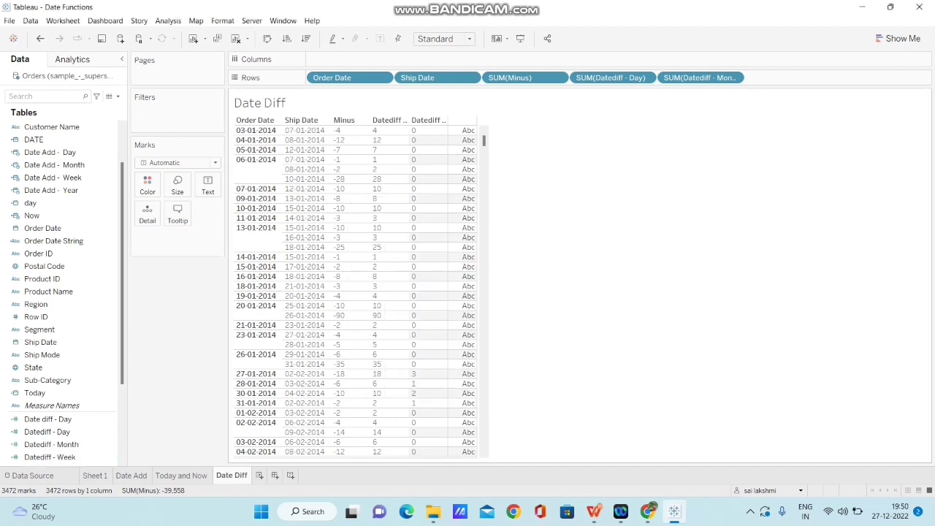
Duplicate Datediff - Week and change the date part in the copy's formula to 'year'
{"action": "left_click", "coordinate": [49, 456]}
{"action": "right_click", "coordinate": [49, 457]}
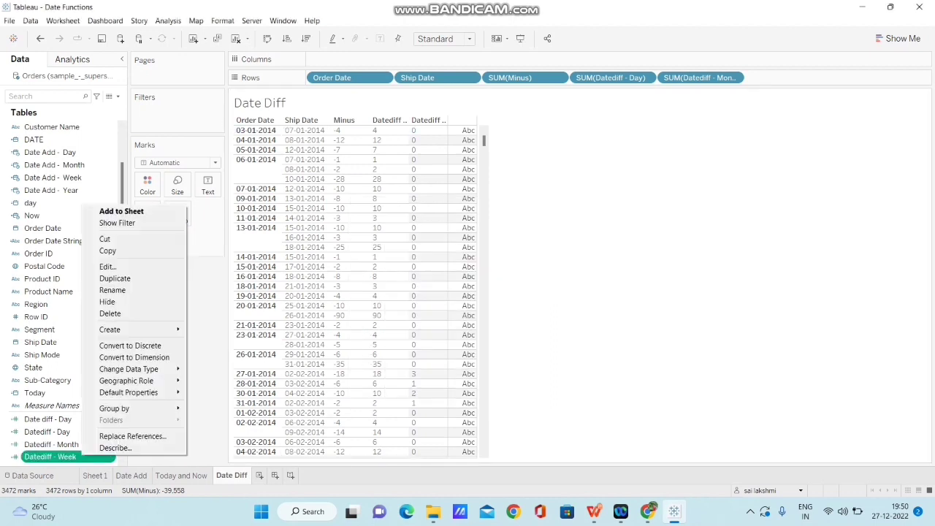
{"action": "left_click", "coordinate": [114, 278]}
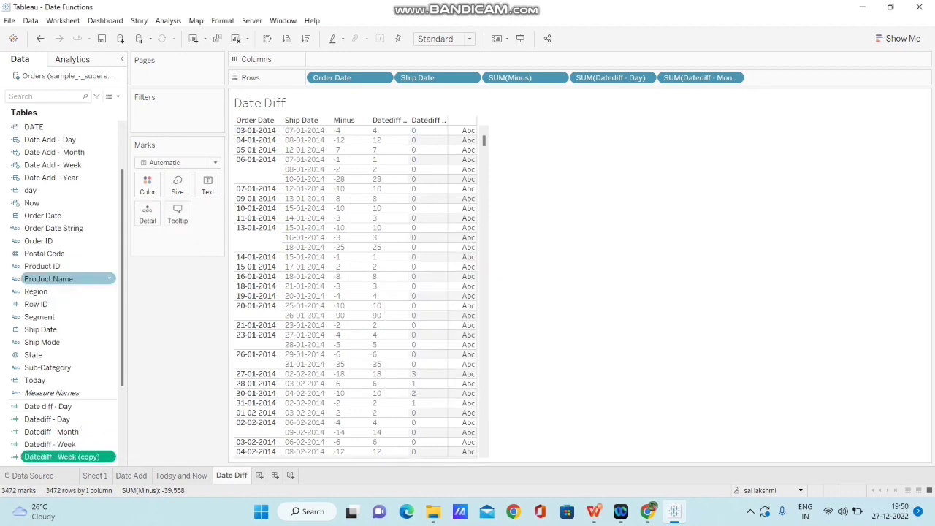
{"action": "right_click", "coordinate": [99, 456]}
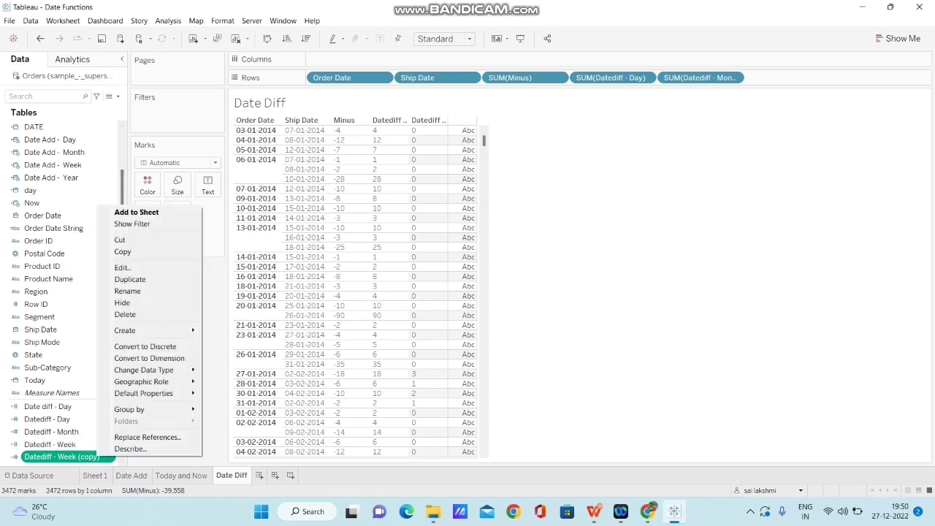
{"action": "left_click", "coordinate": [122, 268]}
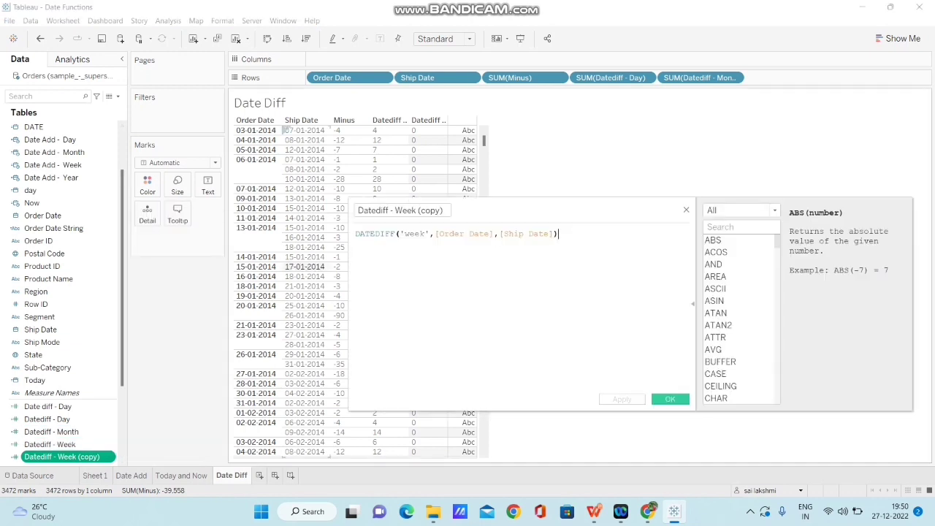
{"action": "double_click", "coordinate": [414, 233]}
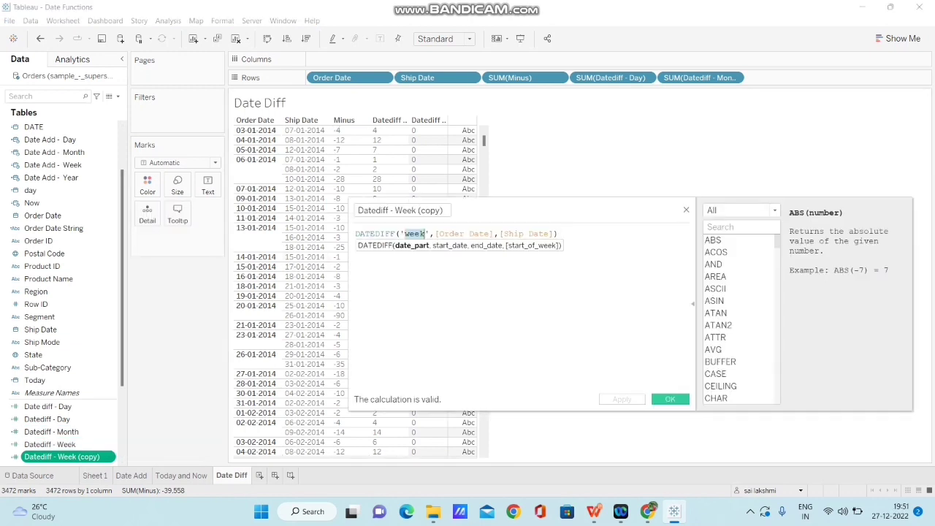
{"action": "type", "text": "year"}
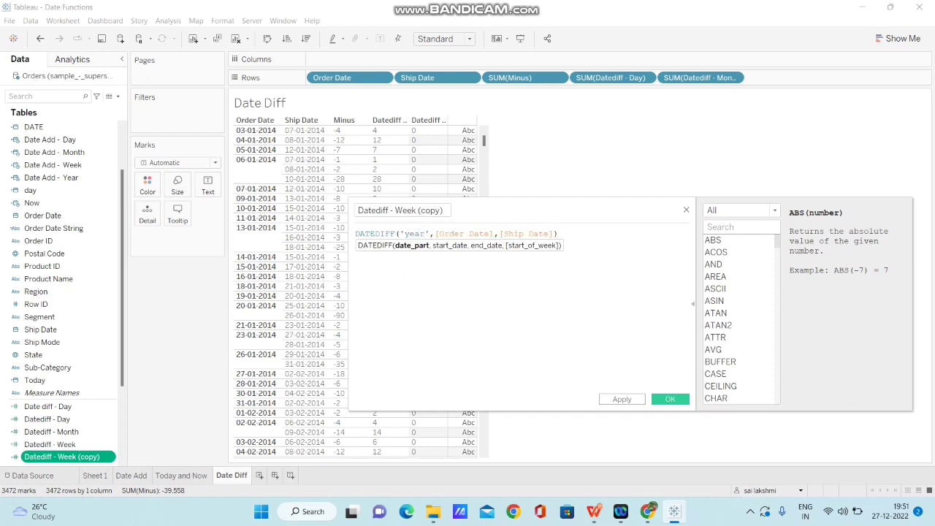
Rename the copied calculation Datediff - Year and save it
{"action": "key", "text": "BackSpace"}
{"action": "key", "text": "BackSpace"}
{"action": "key", "text": "BackSpace"}
{"action": "key", "text": "BackSpace"}
{"action": "key", "text": "BackSpace"}
{"action": "key", "text": "BackSpace"}
{"action": "key", "text": "BackSpace"}
{"action": "key", "text": "BackSpace"}
{"action": "key", "text": "BackSpace"}
{"action": "key", "text": "BackSpace"}
{"action": "key", "text": "BackSpace"}
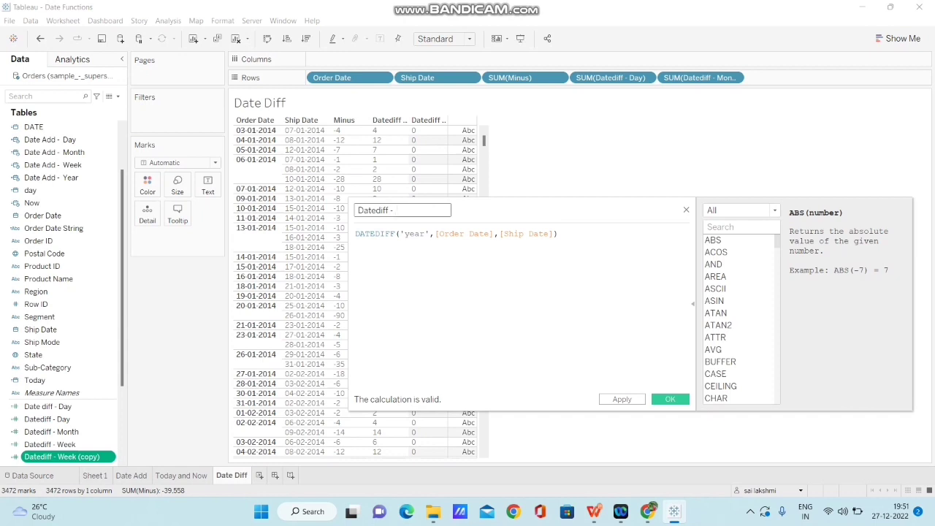
{"action": "type", "text": "Year"}
{"action": "key", "text": "Return"}
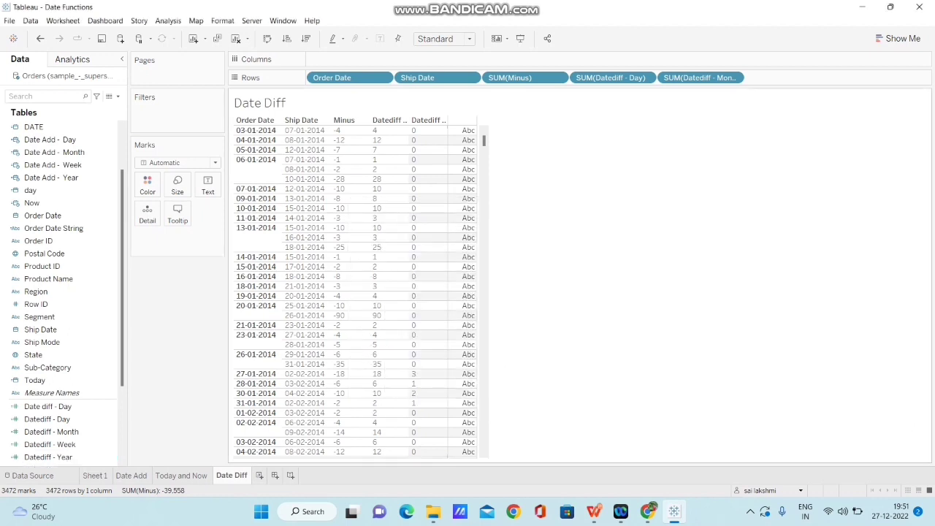
Add Datediff - Week and Datediff - Year to Rows as discrete fields, and move Week ahead of Datediff - Month
{"action": "left_click_drag", "start_coordinate": [68, 444], "coordinate": [774, 79]}
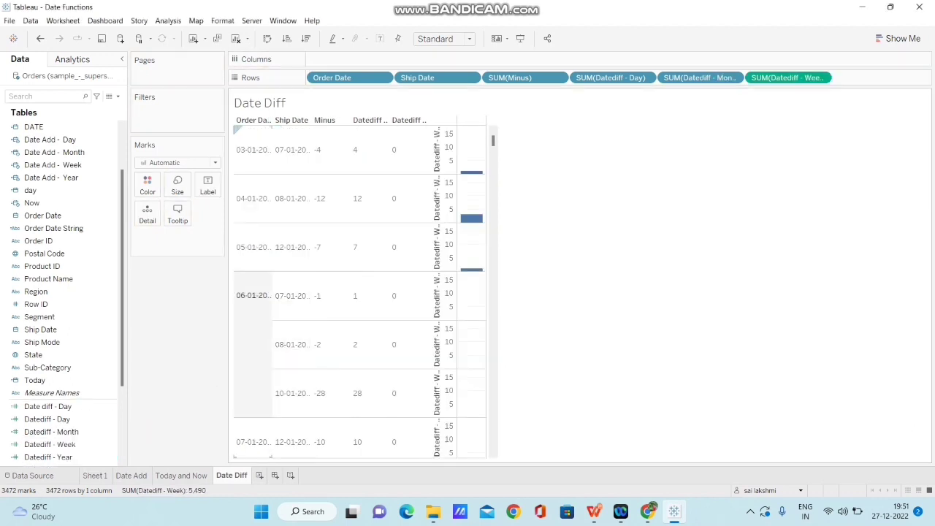
{"action": "left_click_drag", "start_coordinate": [68, 457], "coordinate": [848, 77]}
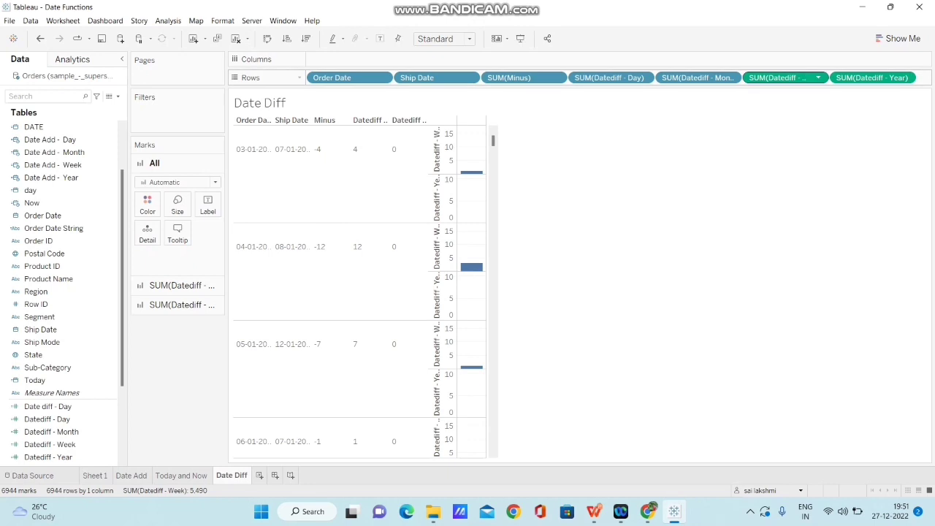
{"action": "left_click", "coordinate": [818, 78]}
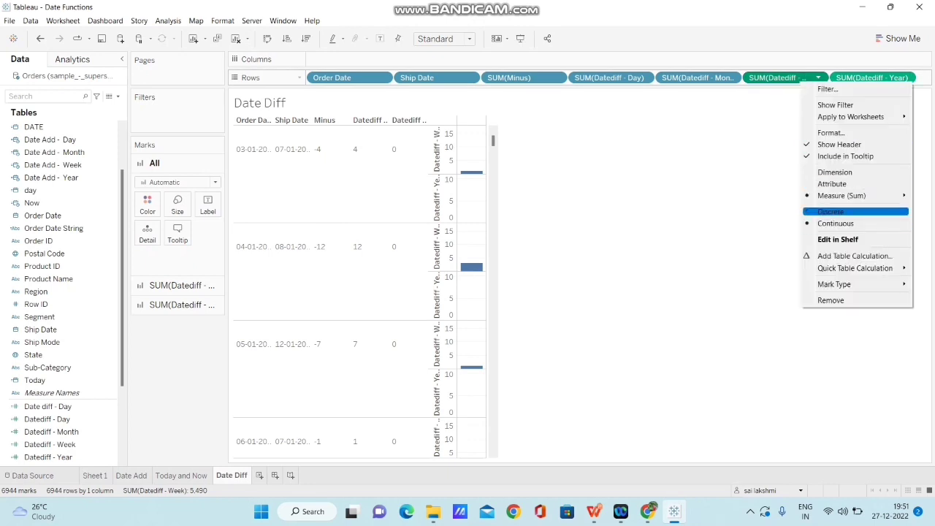
{"action": "left_click", "coordinate": [831, 211]}
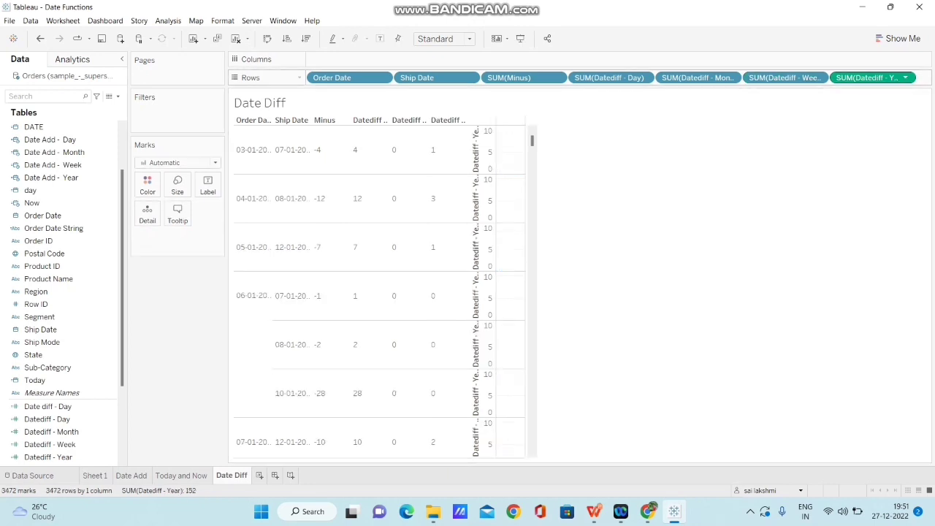
{"action": "left_click", "coordinate": [905, 77]}
{"action": "left_click", "coordinate": [854, 207]}
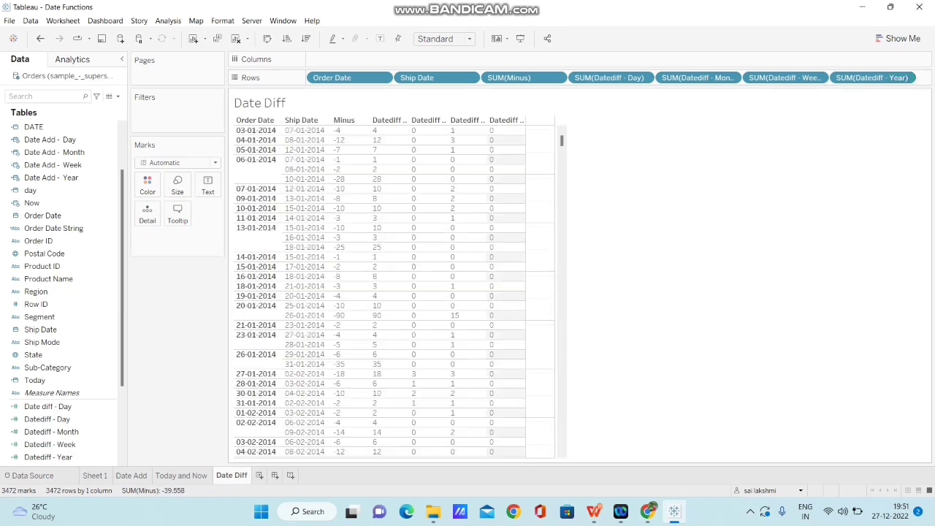
{"action": "left_click_drag", "start_coordinate": [786, 77], "coordinate": [676, 80]}
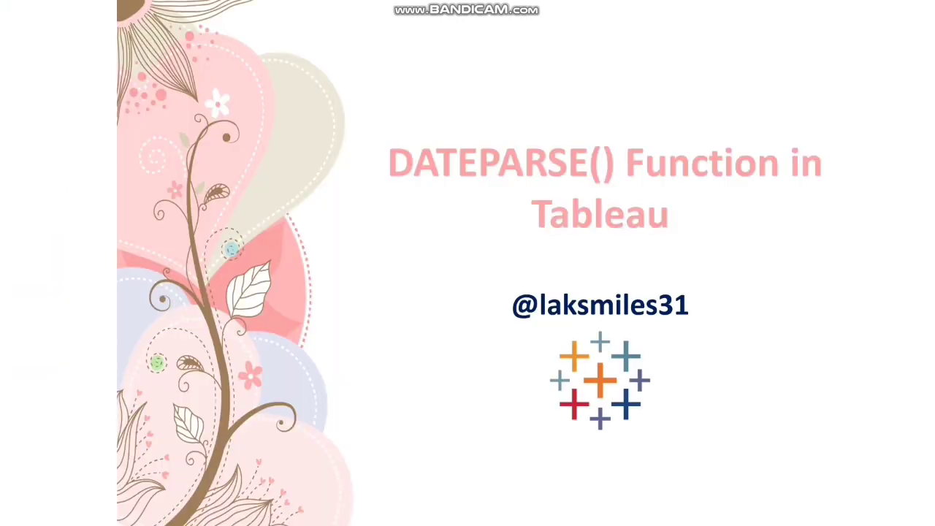
Finish the DATEPARSE() slide show and switch to the Date Functions workbook in Tableau
{"action": "key", "text": "Right"}
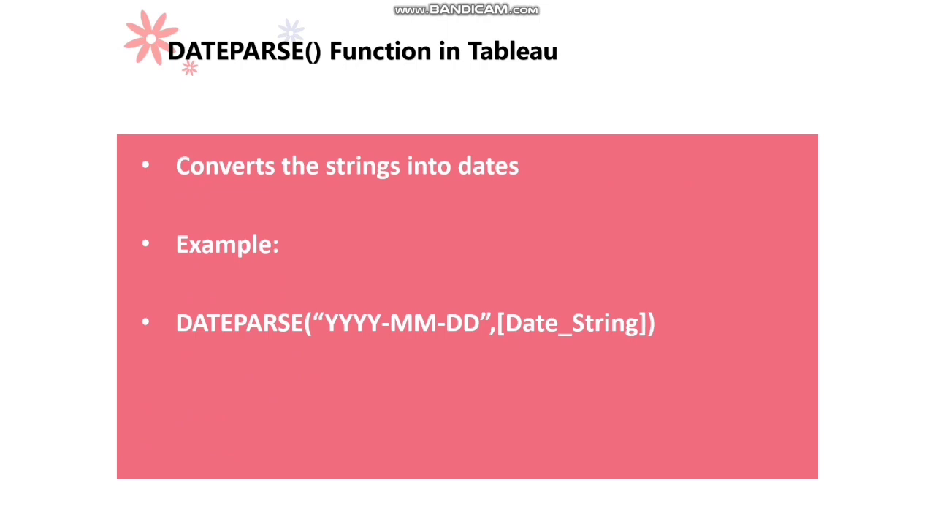
{"action": "key", "text": "Escape"}
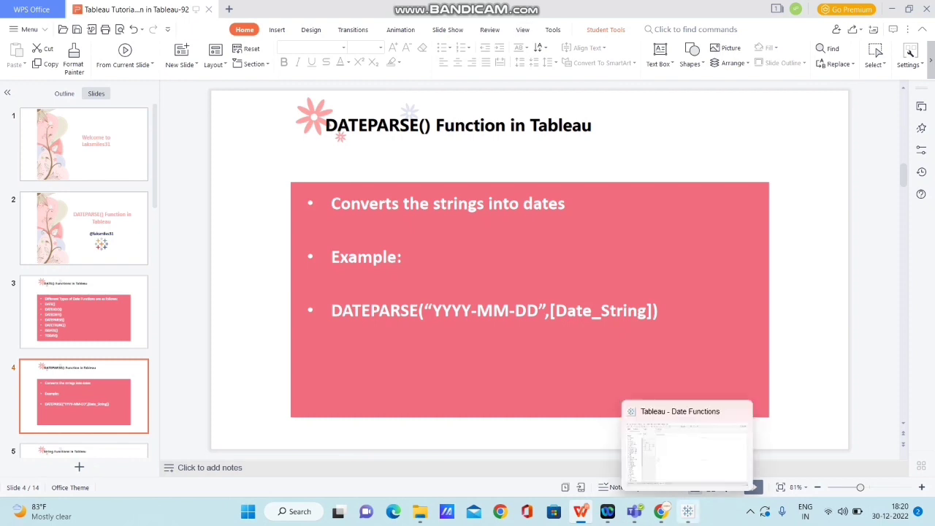
{"action": "left_click", "coordinate": [687, 511]}
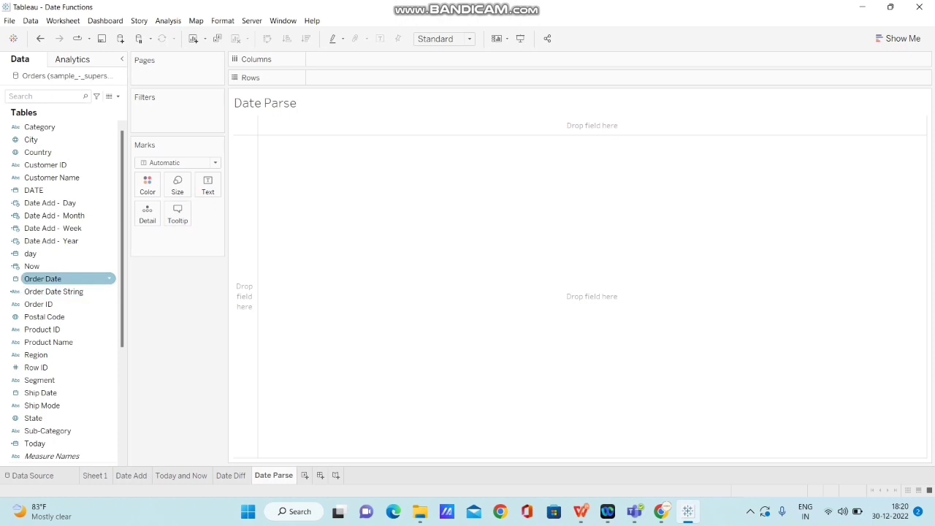
Open the Order Date String calculation to review its formula, and close it without changes
{"action": "right_click", "coordinate": [46, 291]}
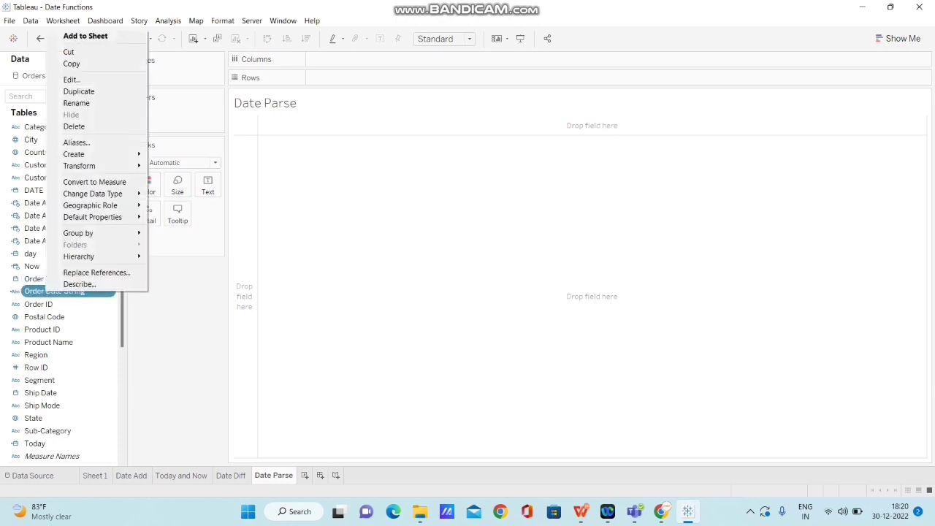
{"action": "left_click", "coordinate": [73, 78]}
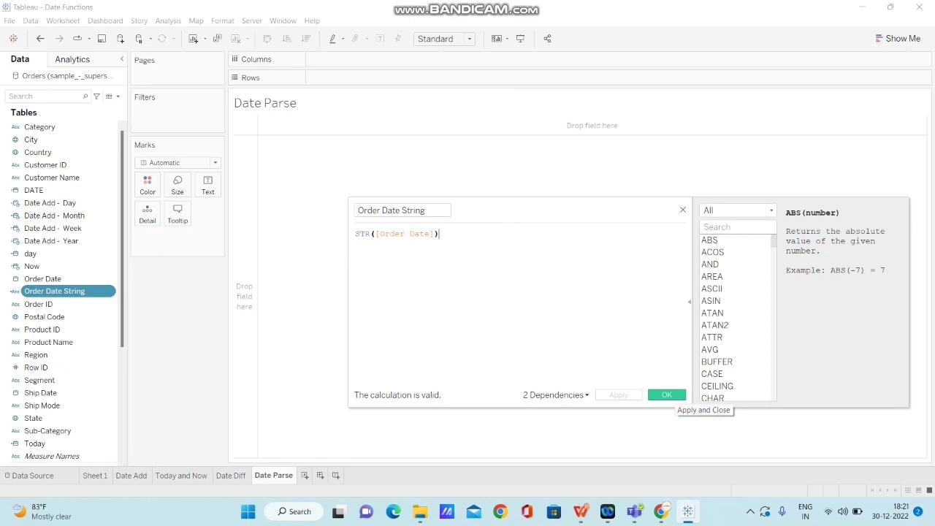
{"action": "left_click", "coordinate": [667, 395]}
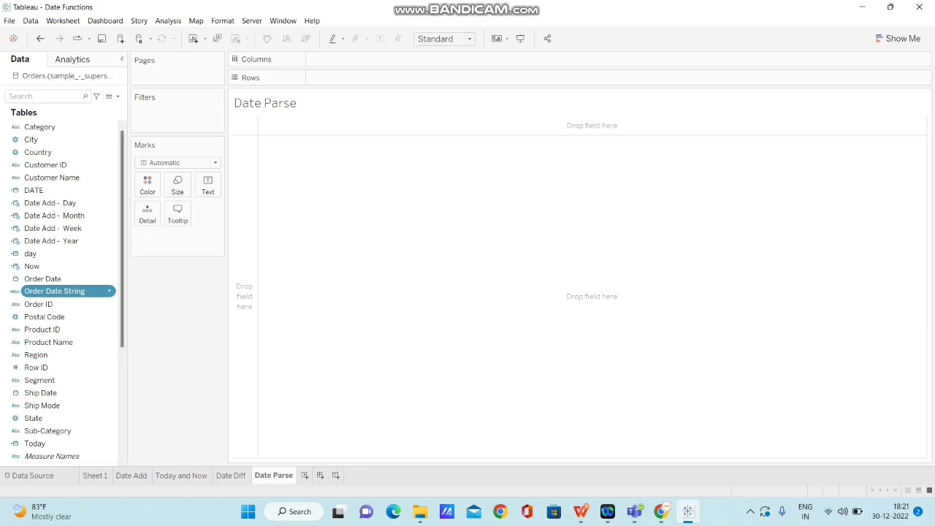
Create a new calculated field and start its formula with the DATEPARSE function
{"action": "left_click", "coordinate": [118, 95]}
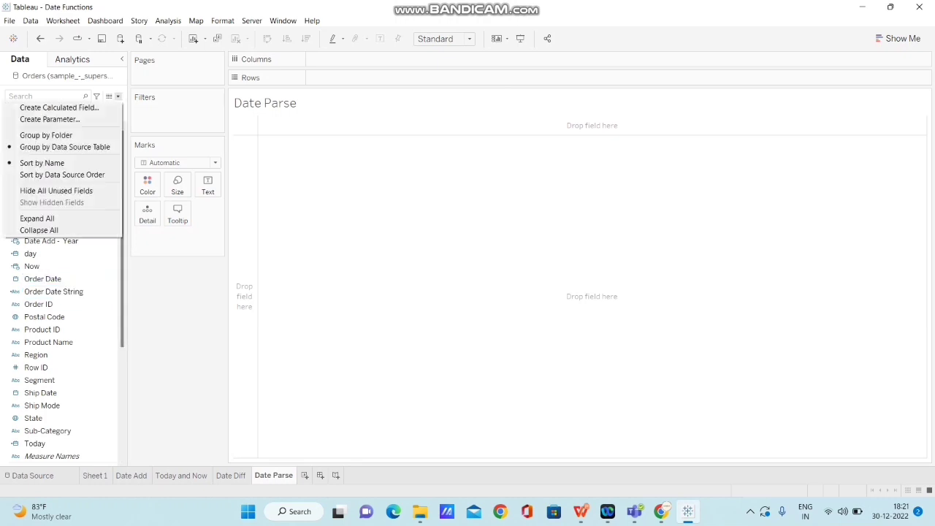
{"action": "left_click", "coordinate": [59, 108]}
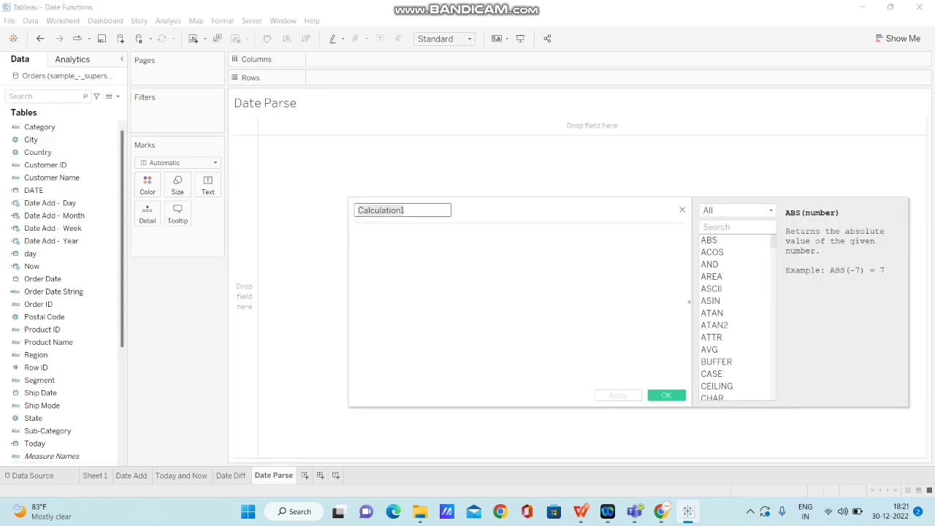
{"action": "type", "text": "d"}
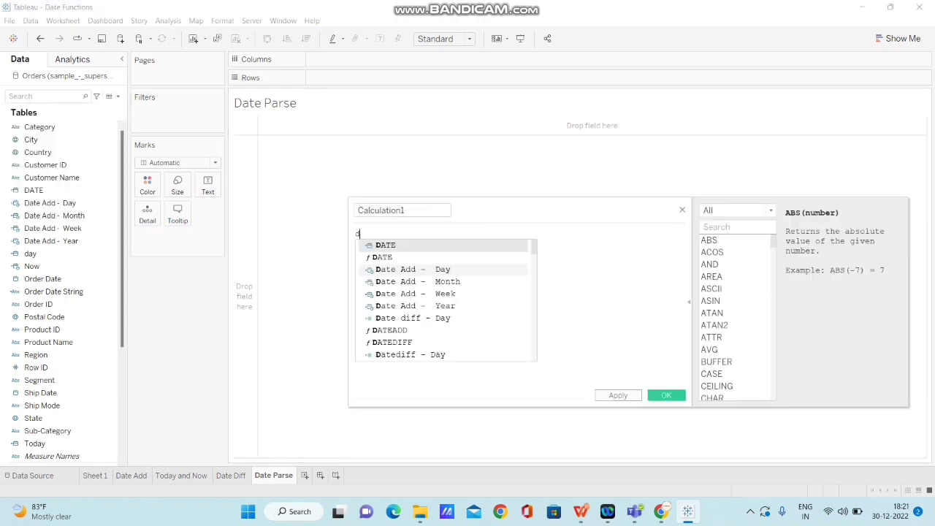
{"action": "type", "text": "atepar"}
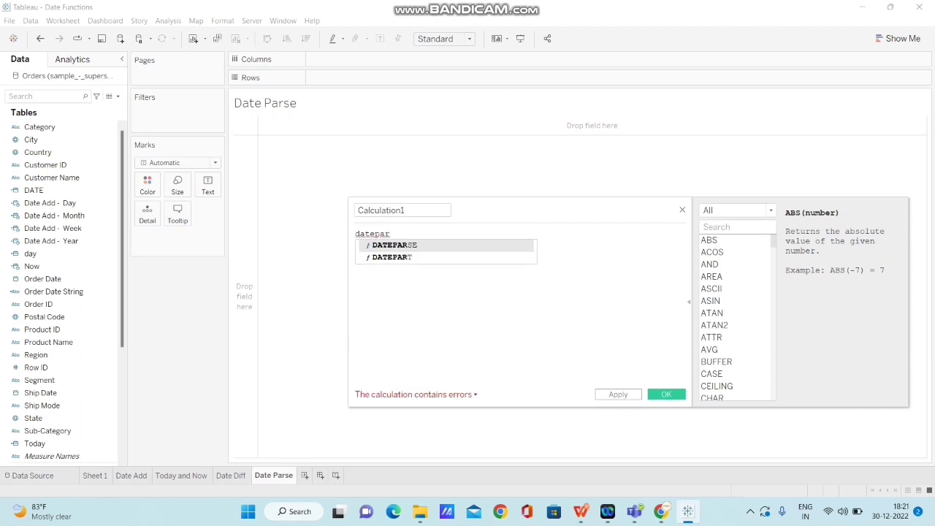
{"action": "key", "text": "Return"}
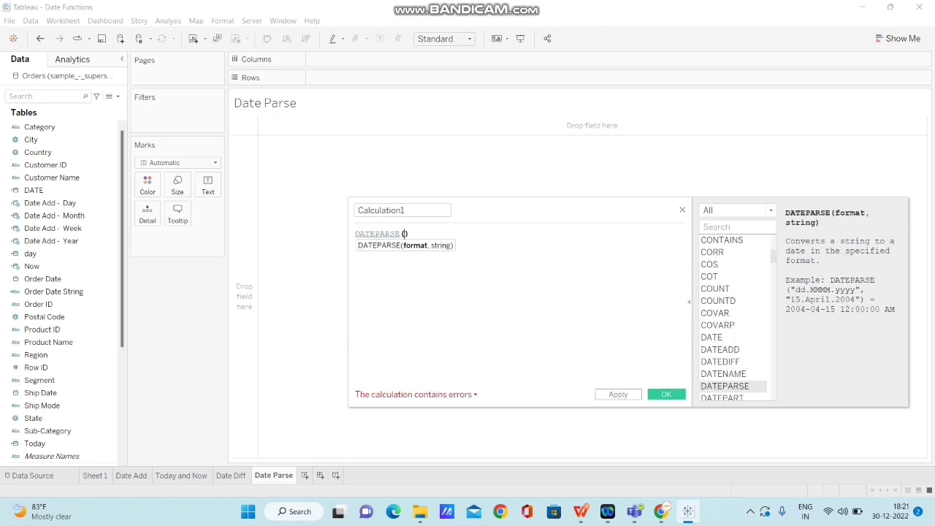
Complete the formula as DATEPARSE("YYYY-MM-DD",[Order Date String])
{"action": "type", "text": "\""}
{"action": "type", "text": "YYYY"}
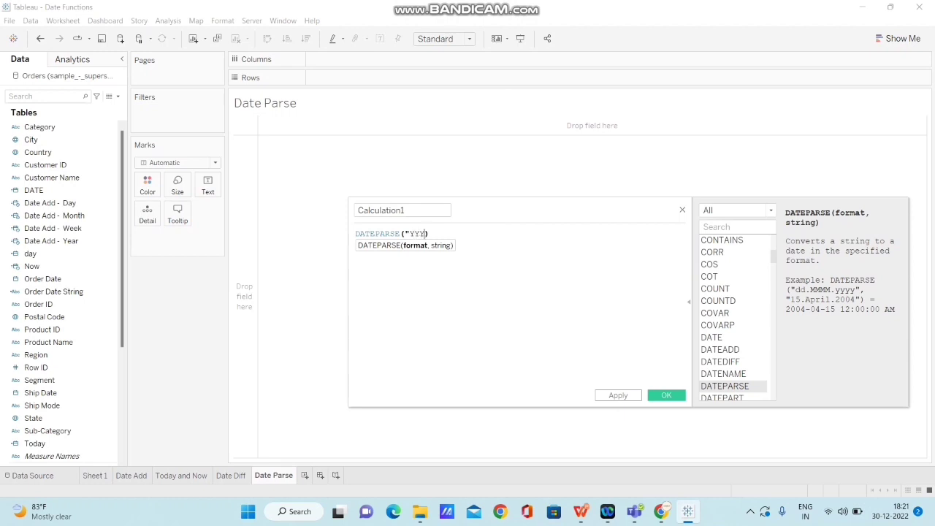
{"action": "type", "text": "-"}
{"action": "type", "text": "MM"}
{"action": "type", "text": "-DD"}
{"action": "type", "text": "',"}
{"action": "key", "text": "BackSpace"}
{"action": "key", "text": "BackSpace"}
{"action": "type", "text": "\","}
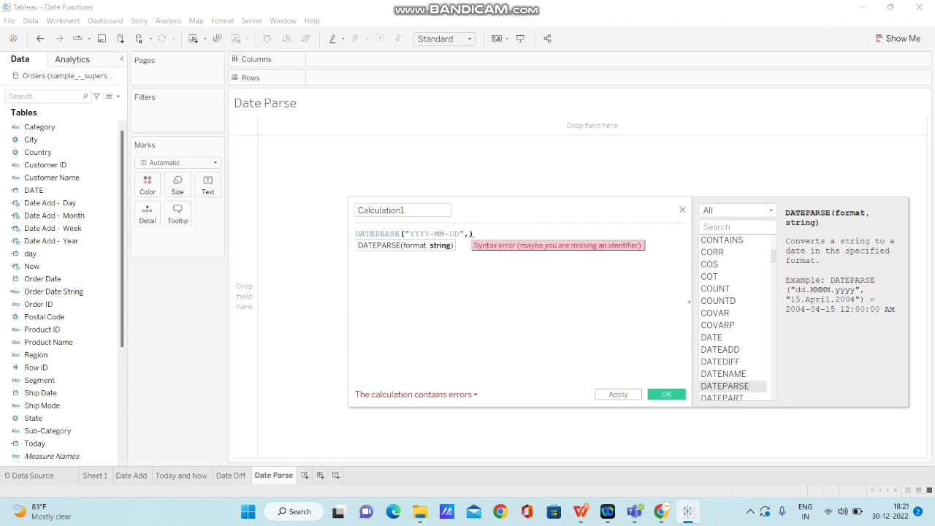
{"action": "type", "text": "ORD"}
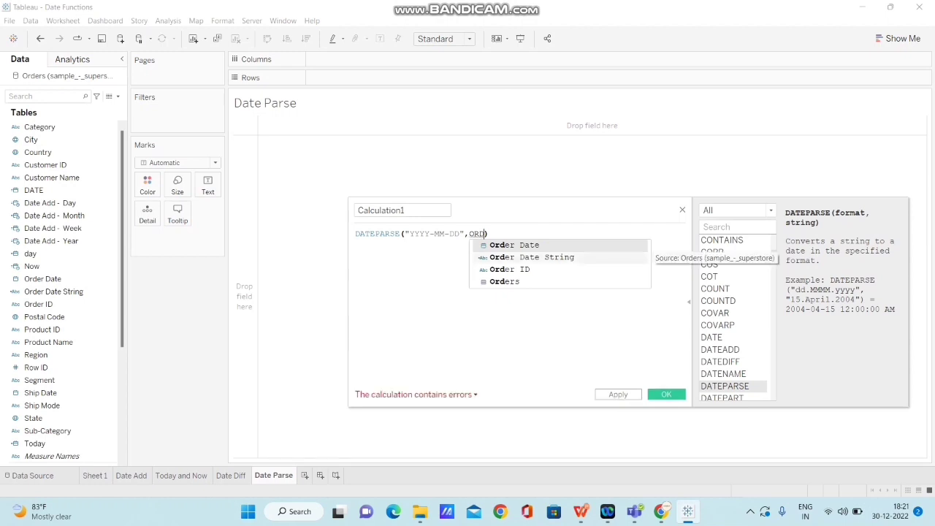
{"action": "left_click", "coordinate": [532, 258]}
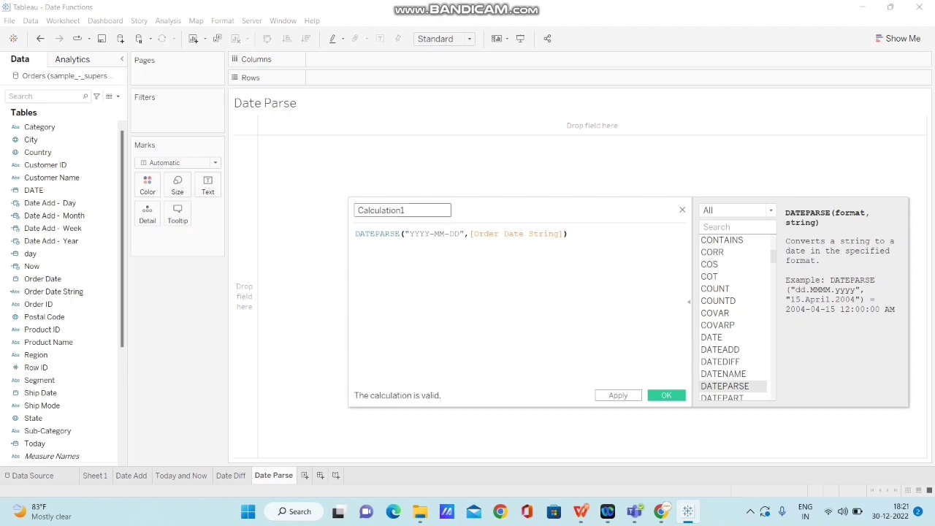
Name the calculated field Dateparse Test, apply it and save it
{"action": "key", "text": "BackSpace"}
{"action": "key", "text": "BackSpace"}
{"action": "key", "text": "BackSpace"}
{"action": "key", "text": "BackSpace"}
{"action": "key", "text": "BackSpace"}
{"action": "key", "text": "BackSpace"}
{"action": "key", "text": "BackSpace"}
{"action": "key", "text": "BackSpace"}
{"action": "key", "text": "BackSpace"}
{"action": "key", "text": "BackSpace"}
{"action": "key", "text": "BackSpace"}
{"action": "key", "text": "BackSpace"}
{"action": "type", "text": "D"}
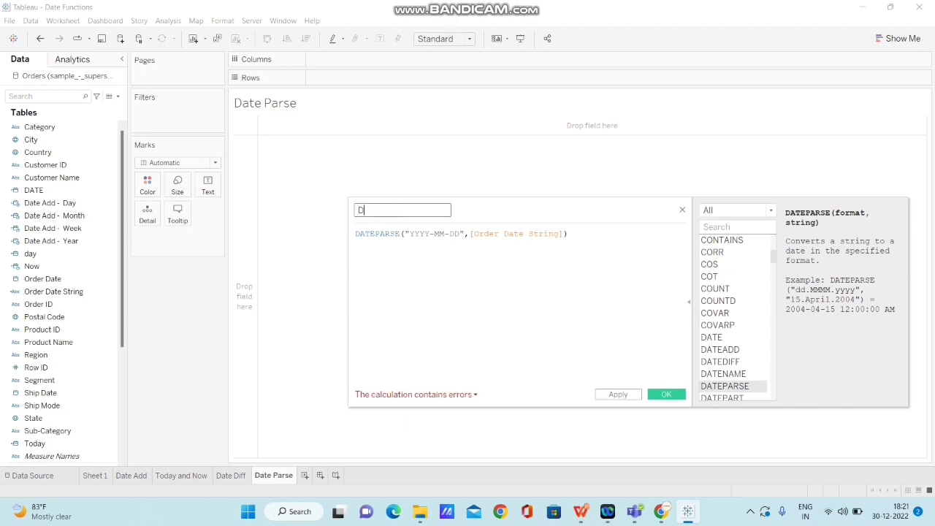
{"action": "type", "text": "ateparse Test"}
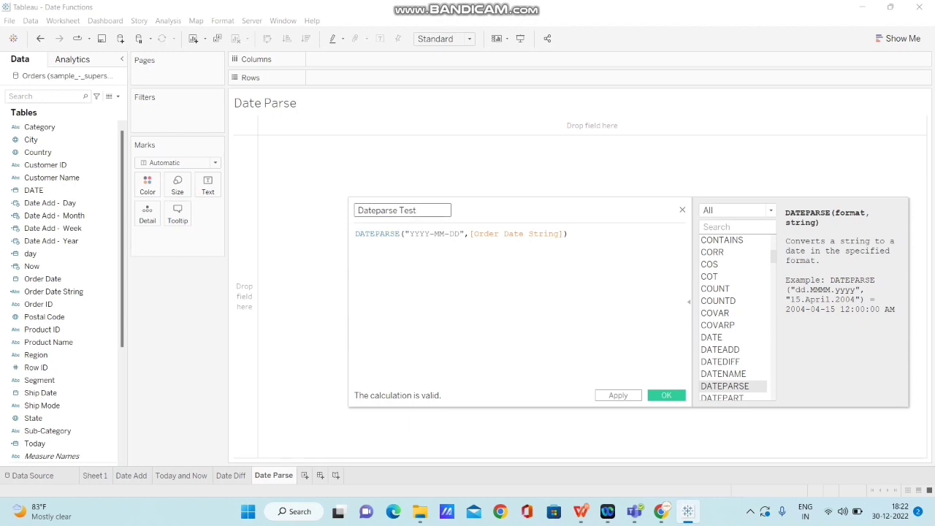
{"action": "left_click", "coordinate": [371, 234]}
{"action": "left_click", "coordinate": [618, 395]}
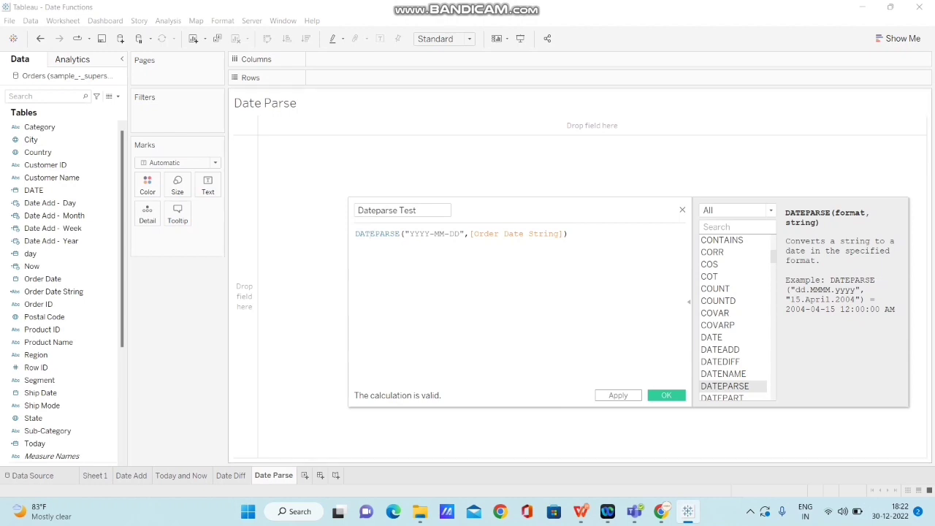
{"action": "left_click", "coordinate": [666, 396]}
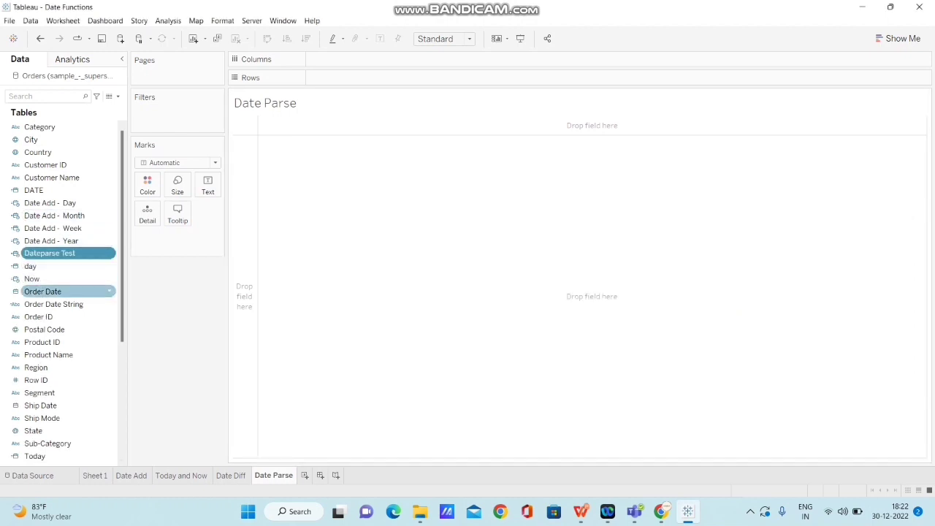
Add Order Date String to Rows, followed by Dateparse Test
{"action": "left_click_drag", "start_coordinate": [68, 304], "coordinate": [330, 79]}
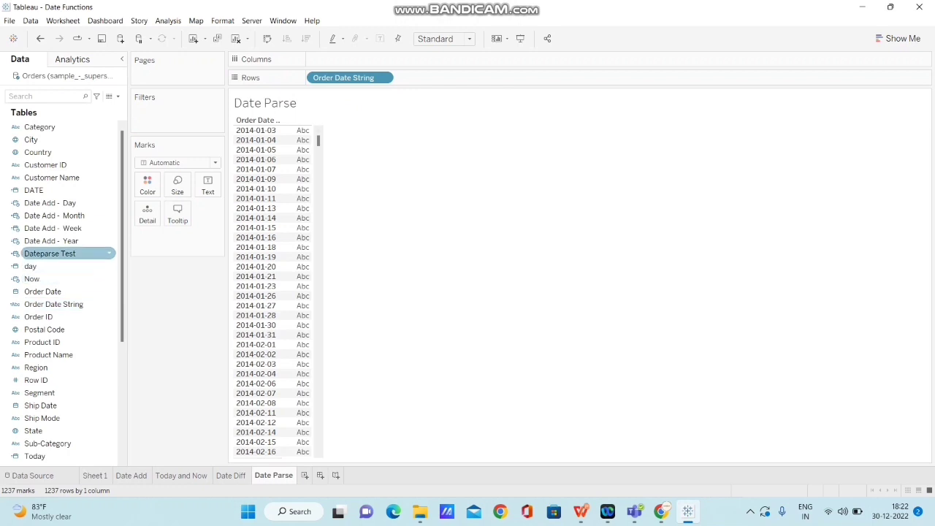
{"action": "left_click_drag", "start_coordinate": [66, 253], "coordinate": [431, 79]}
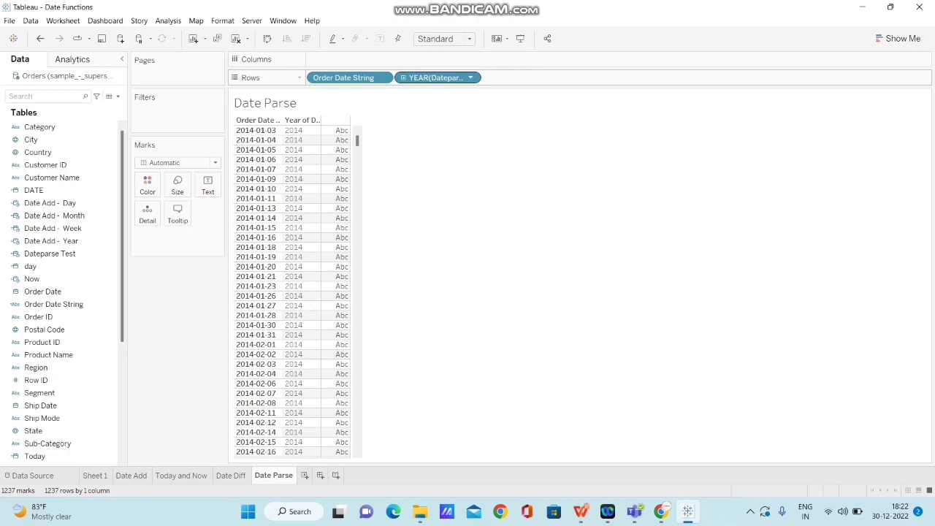
Drill the Dateparse Test year on Rows down through quarter, month, day and hour
{"action": "left_click", "coordinate": [403, 77]}
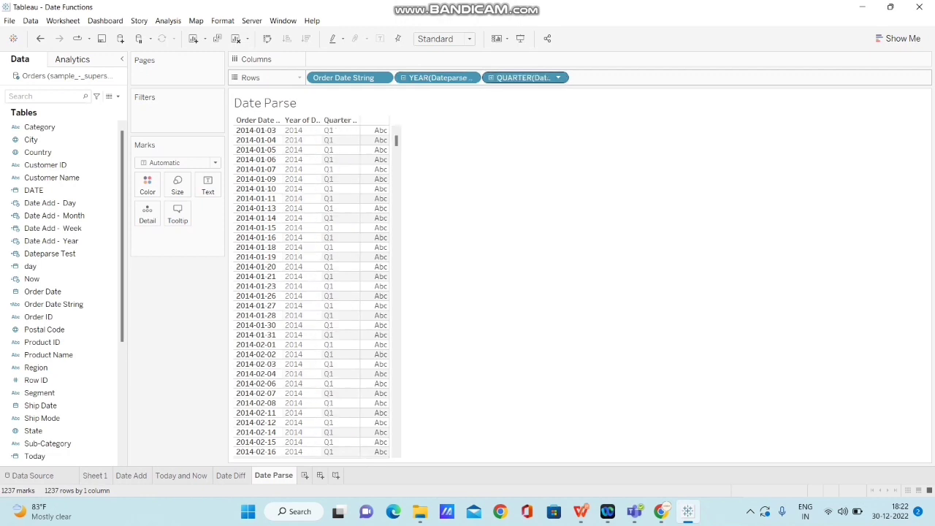
{"action": "left_click", "coordinate": [490, 78]}
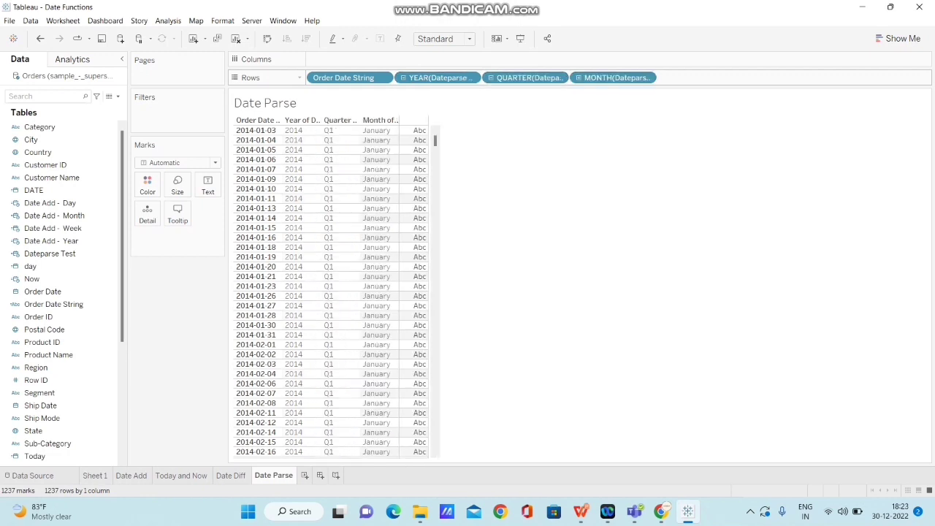
{"action": "left_click", "coordinate": [576, 78]}
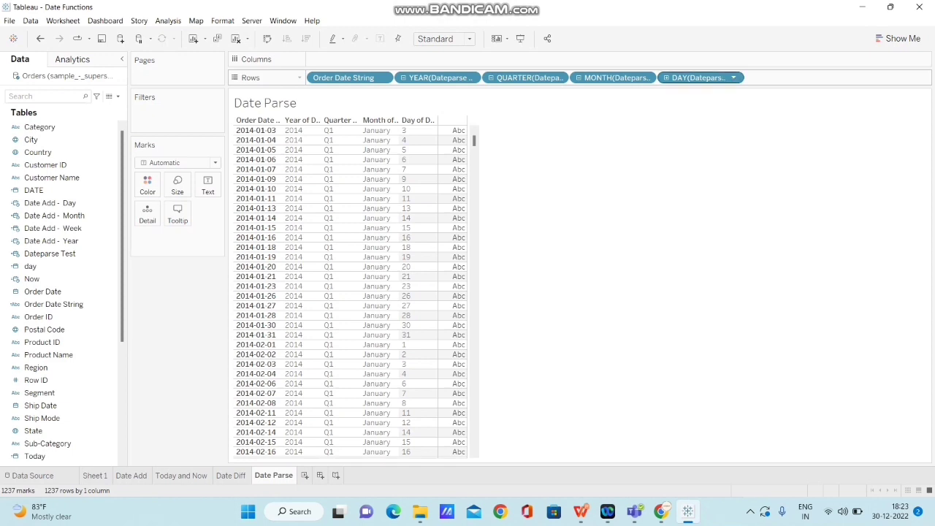
{"action": "left_click", "coordinate": [667, 77]}
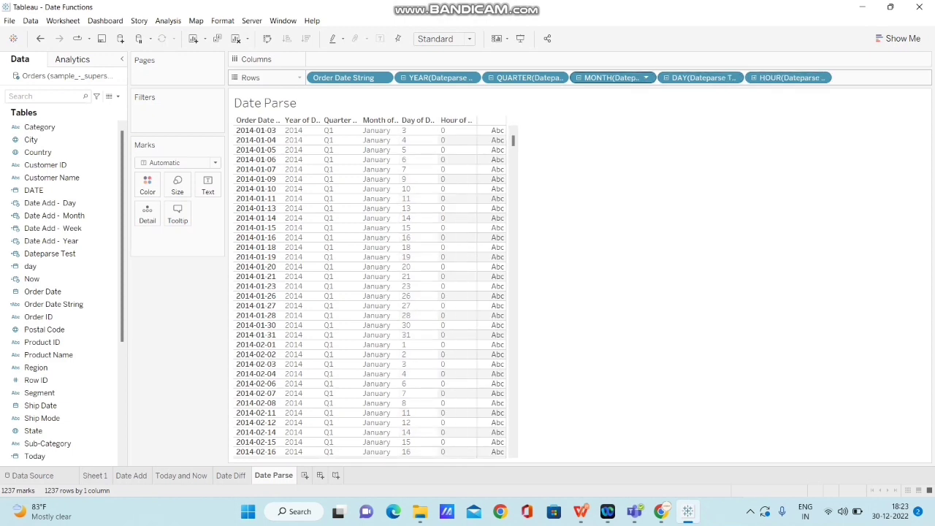
Collapse the Dateparse Test date hierarchy on Rows back to the year level
{"action": "left_click", "coordinate": [577, 78]}
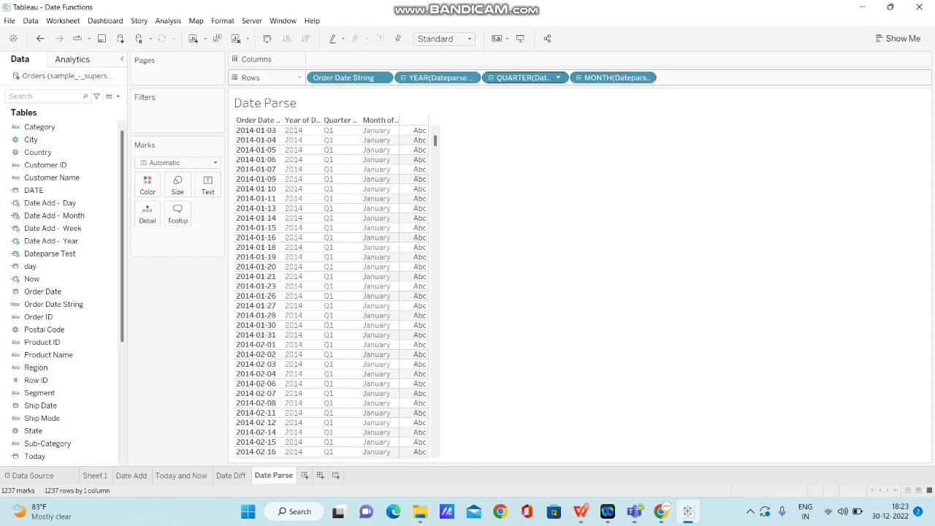
{"action": "left_click", "coordinate": [491, 77]}
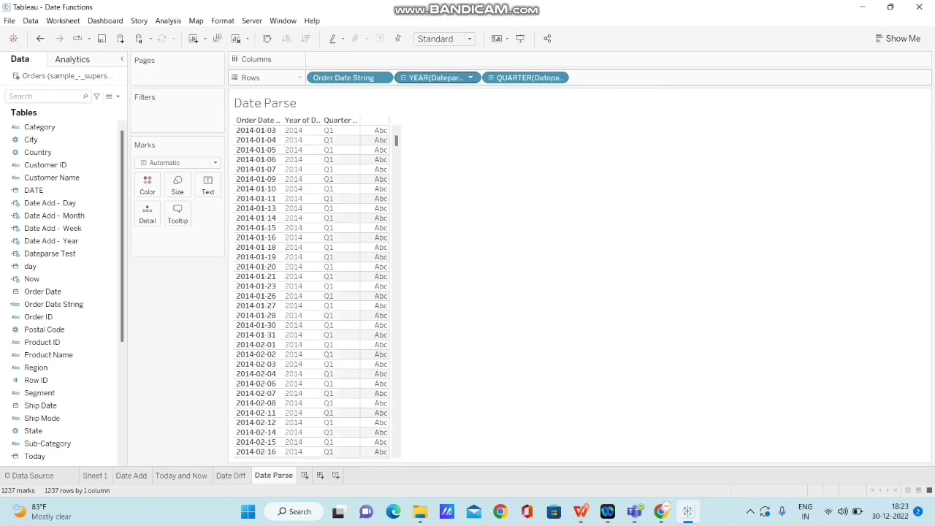
{"action": "left_click", "coordinate": [403, 78]}
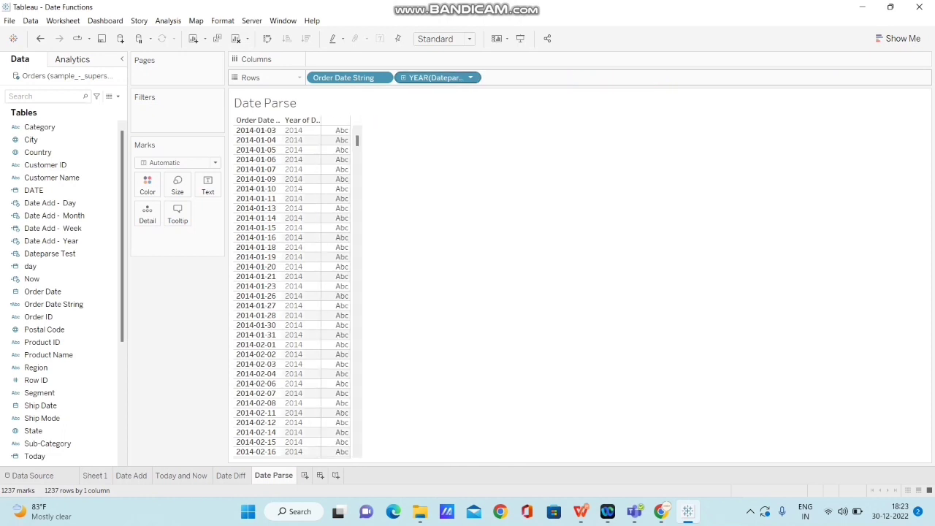
Show Dateparse Test on Rows as an exact date and make it discrete
{"action": "right_click", "coordinate": [420, 78]}
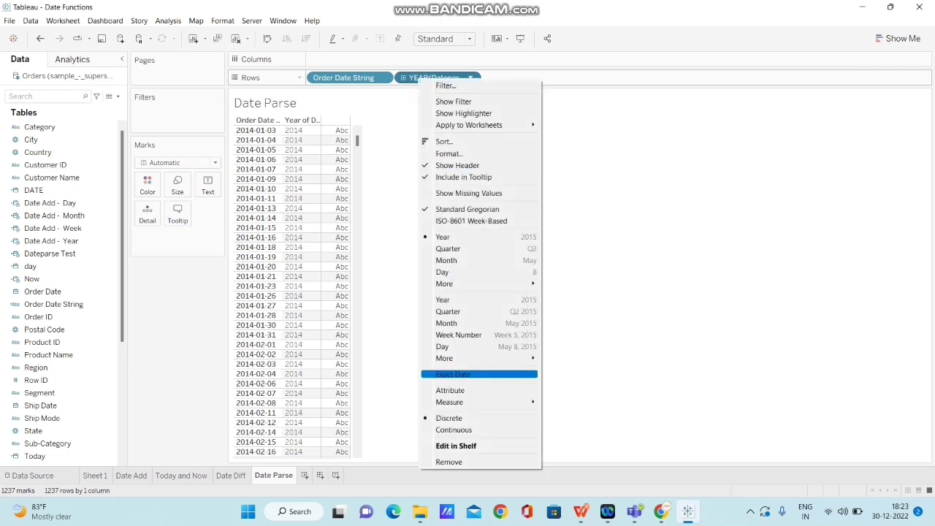
{"action": "left_click", "coordinate": [453, 374]}
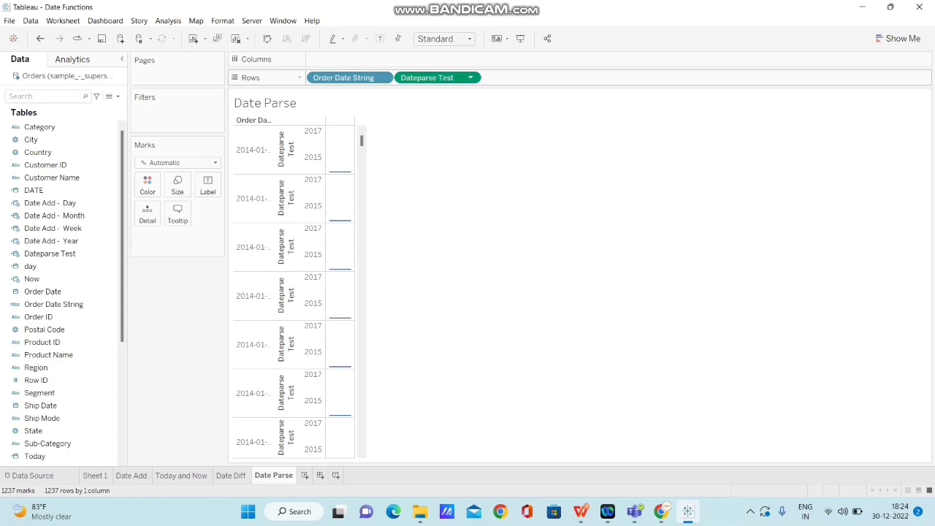
{"action": "right_click", "coordinate": [428, 79]}
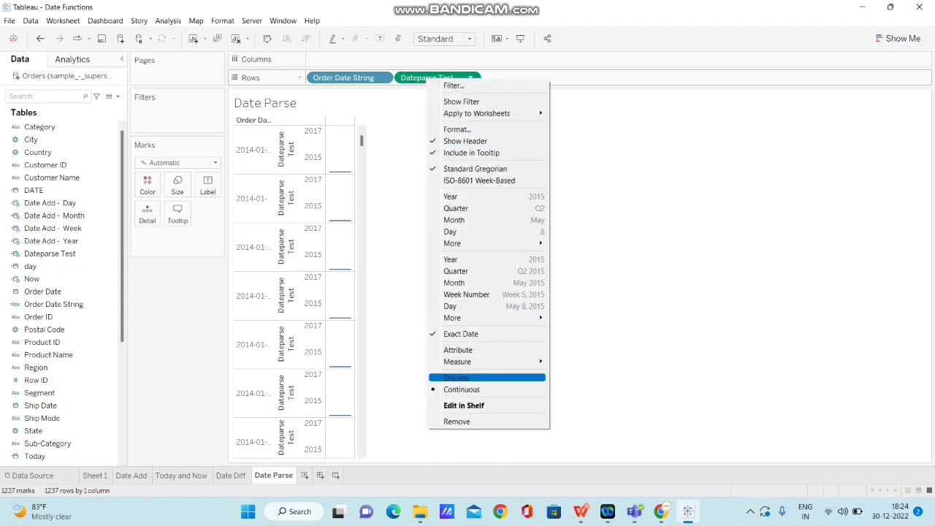
{"action": "left_click", "coordinate": [457, 377]}
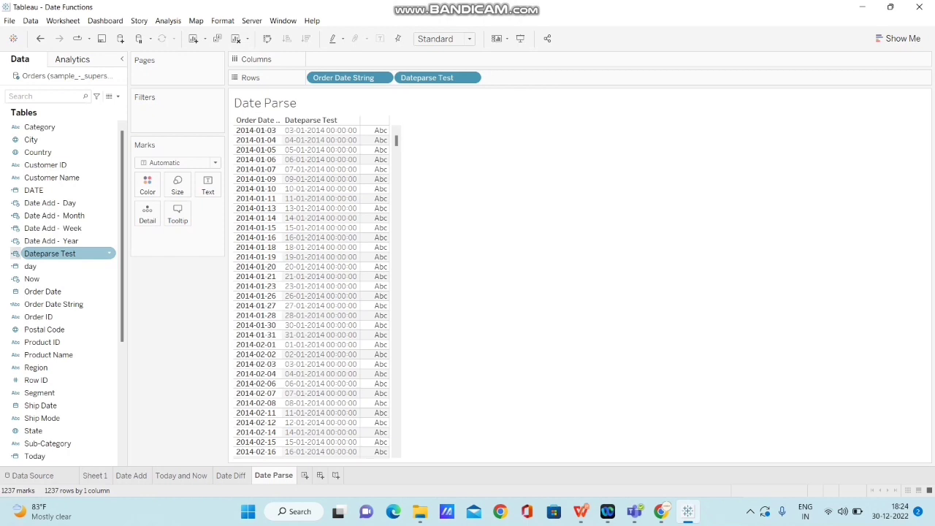
{"action": "key", "text": "Up"}
{"action": "key", "text": "Up"}
{"action": "key", "text": "Up"}
{"action": "key", "text": "Up"}
{"action": "key", "text": "Up"}
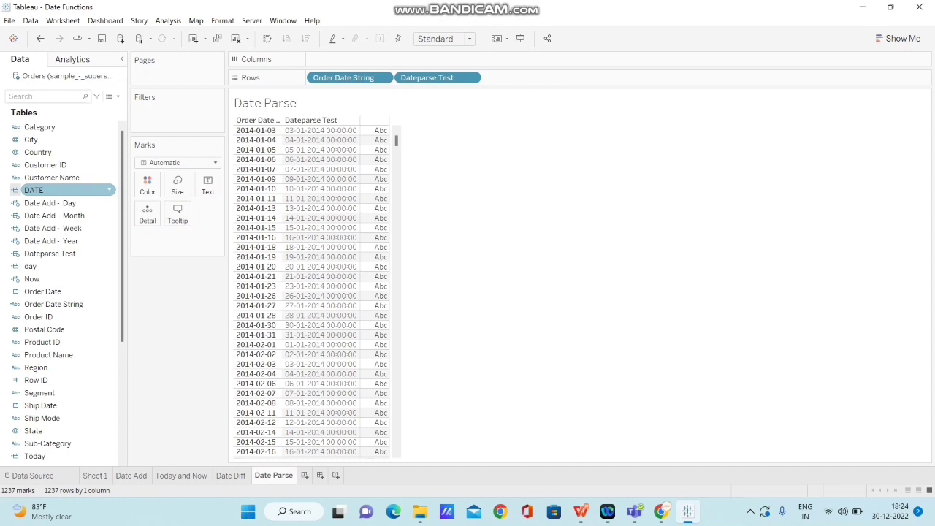
{"action": "key", "text": "Down"}
{"action": "key", "text": "Down"}
{"action": "key", "text": "Down"}
{"action": "key", "text": "Down"}
{"action": "key", "text": "Down"}
{"action": "key", "text": "Down"}
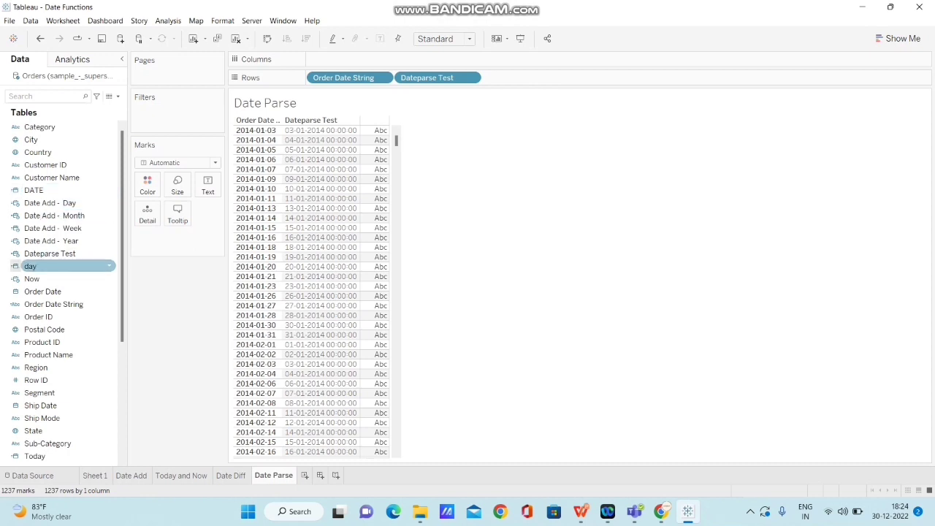
{"action": "key", "text": "Up"}
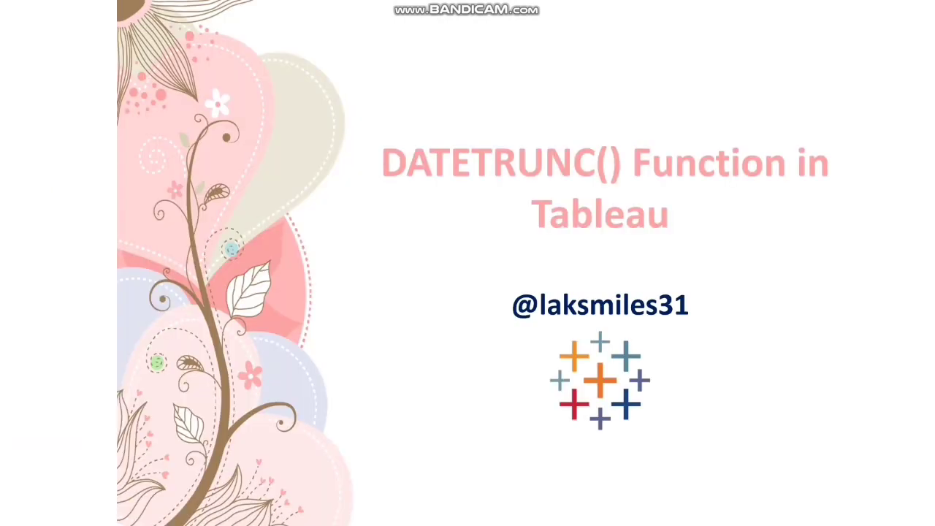
Advance the slide show to the DATETRUNC() explanation, end it, and switch to the Date Functions workbook in Tableau
{"action": "key", "text": "Right"}
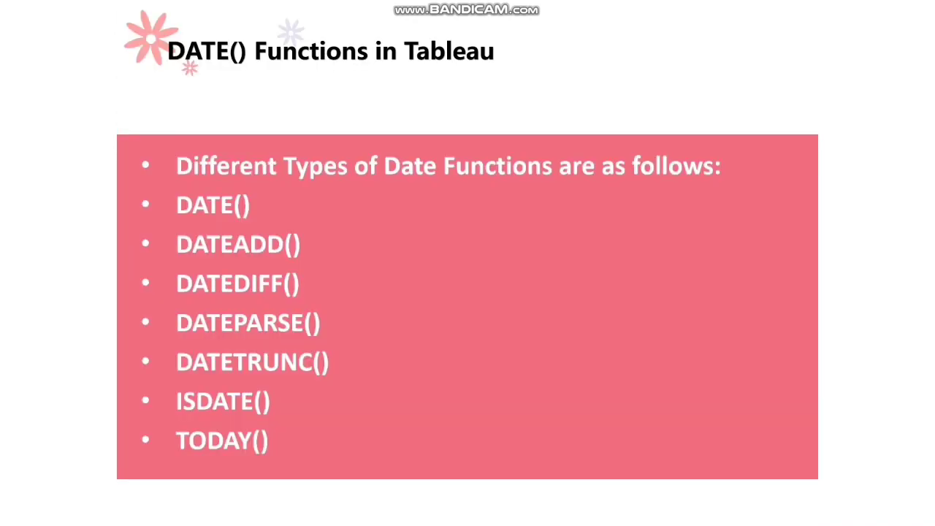
{"action": "key", "text": "Right"}
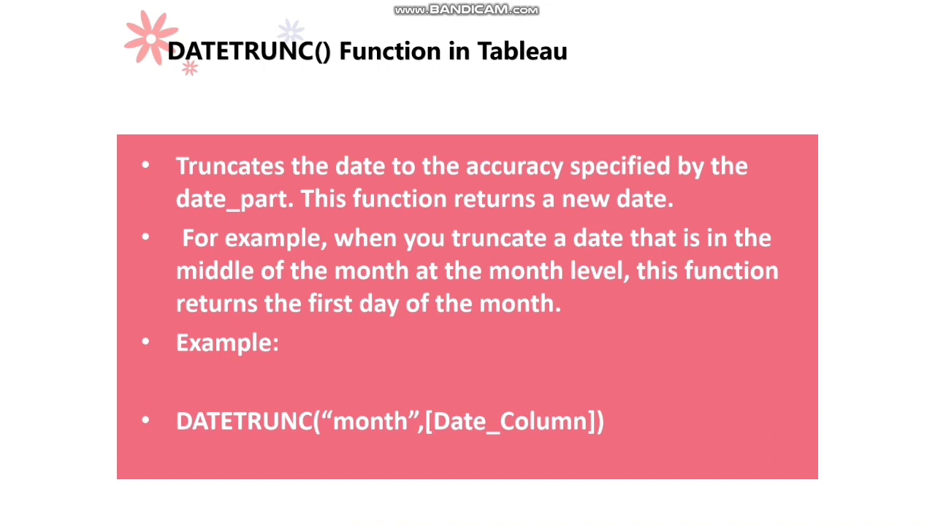
{"action": "key", "text": "Escape"}
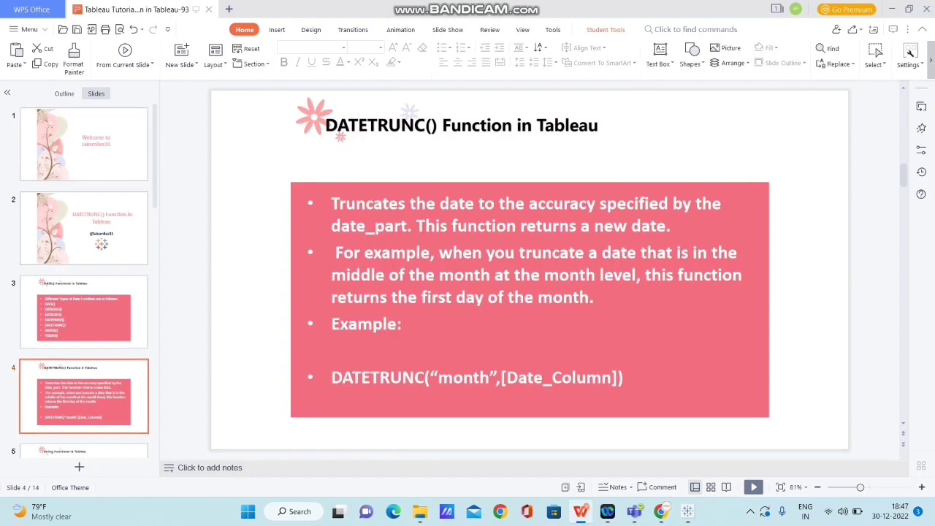
{"action": "left_click", "coordinate": [688, 511]}
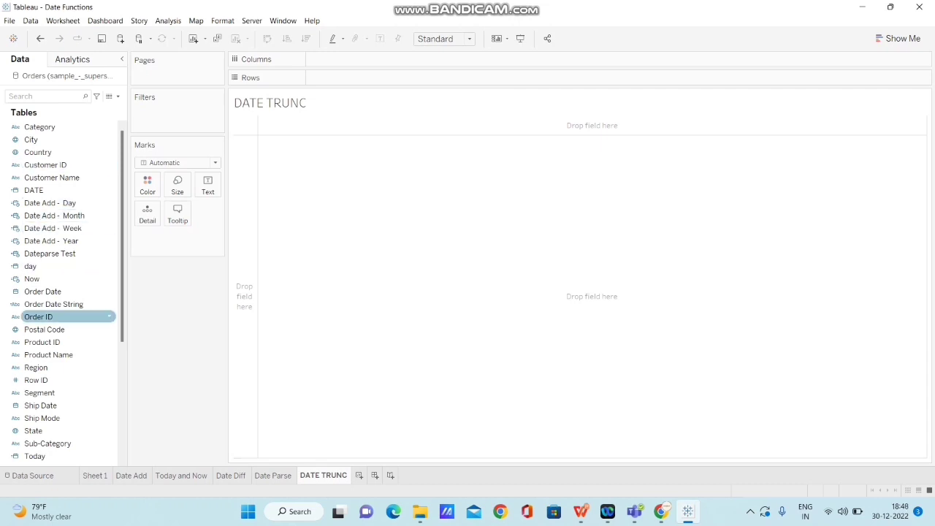
Add Order Date to Rows of the DATE TRUNC sheet as a discrete exact date
{"action": "left_click_drag", "start_coordinate": [42, 291], "coordinate": [321, 78]}
{"action": "right_click", "coordinate": [346, 78]}
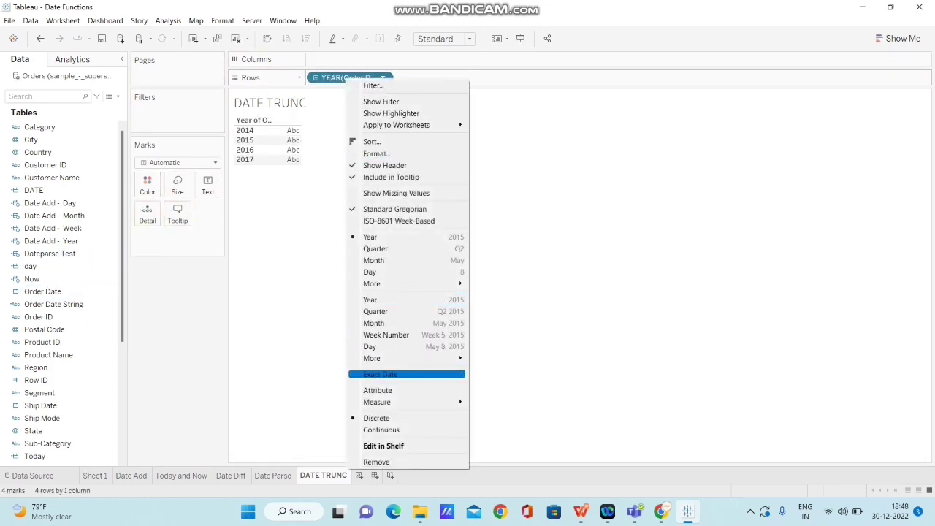
{"action": "left_click", "coordinate": [381, 374]}
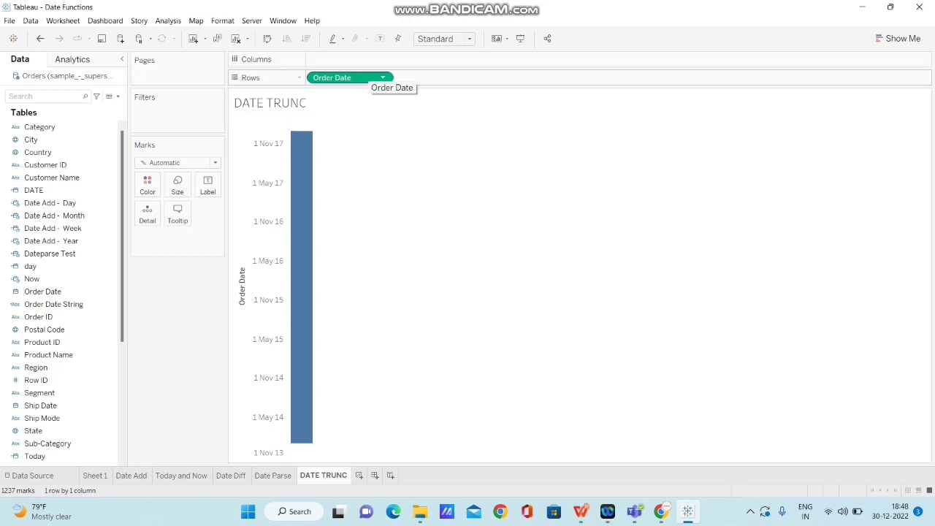
{"action": "right_click", "coordinate": [369, 78]}
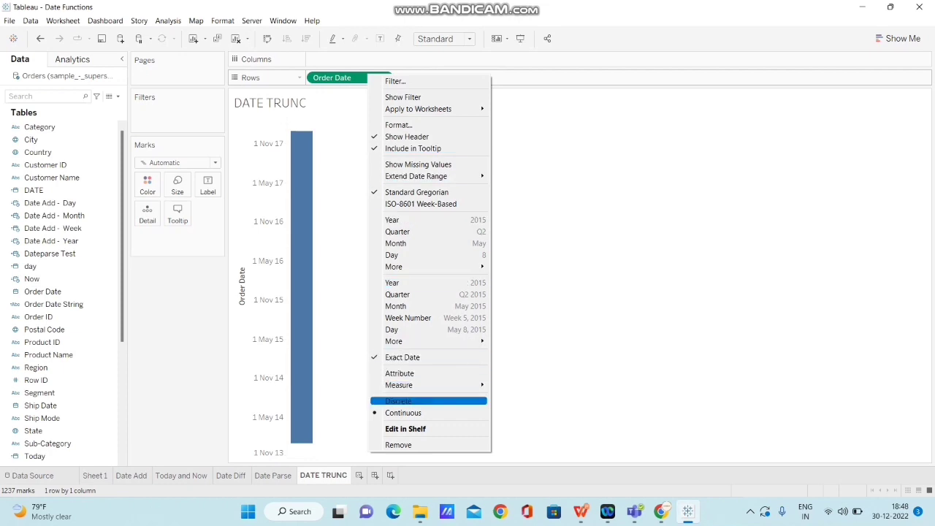
{"action": "key", "text": "Return"}
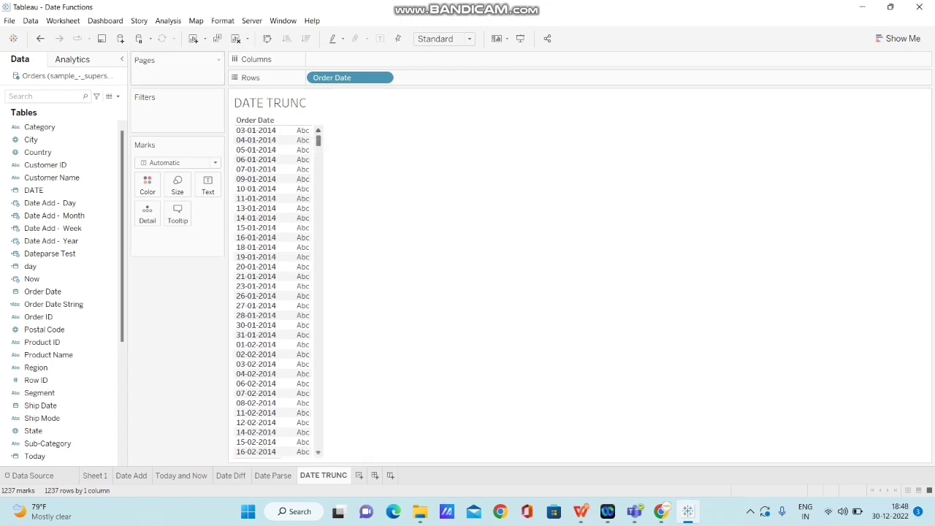
Start a new calculated field with the formula DATETRUNC('year',[Order Date])
{"action": "left_click", "coordinate": [118, 96]}
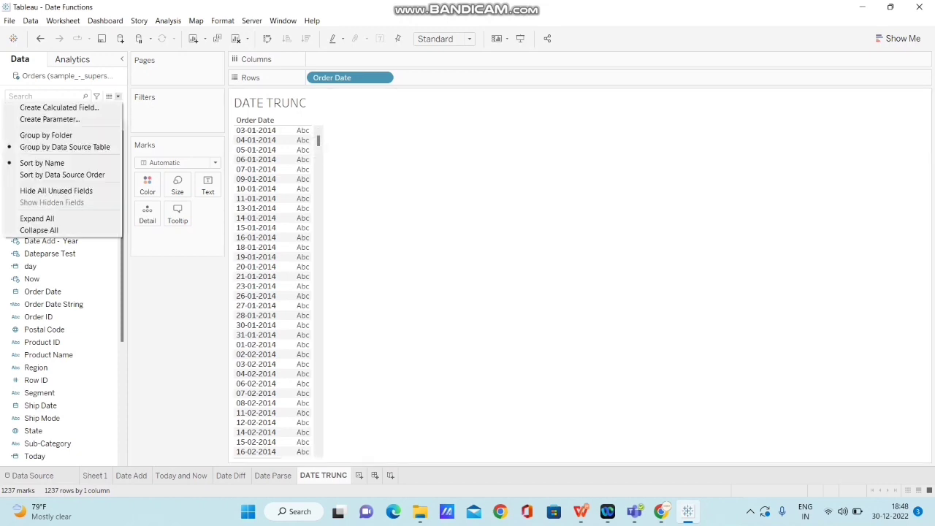
{"action": "left_click", "coordinate": [44, 106]}
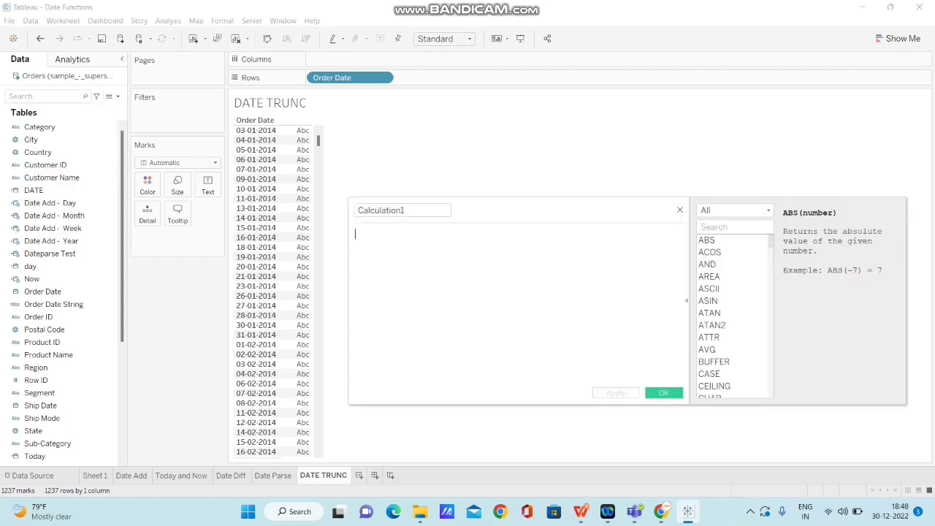
{"action": "type", "text": "datetru"}
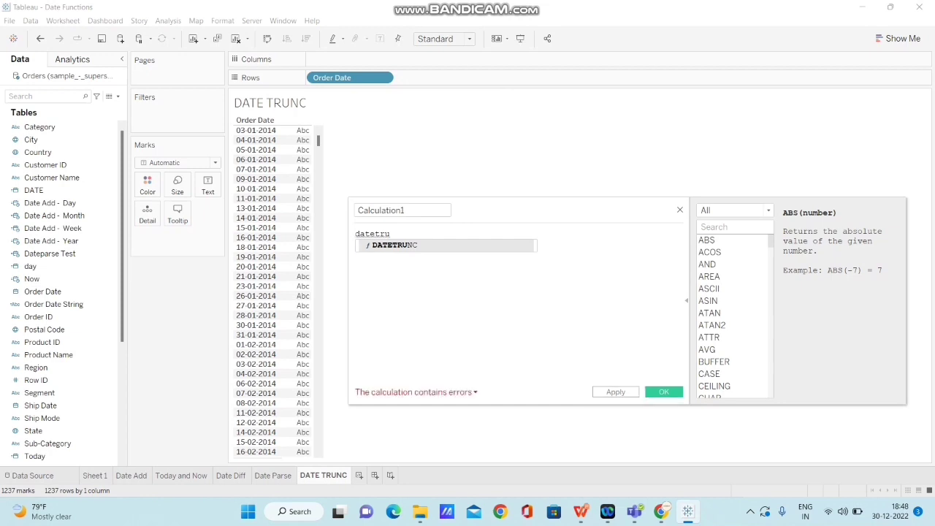
{"action": "key", "text": "Return"}
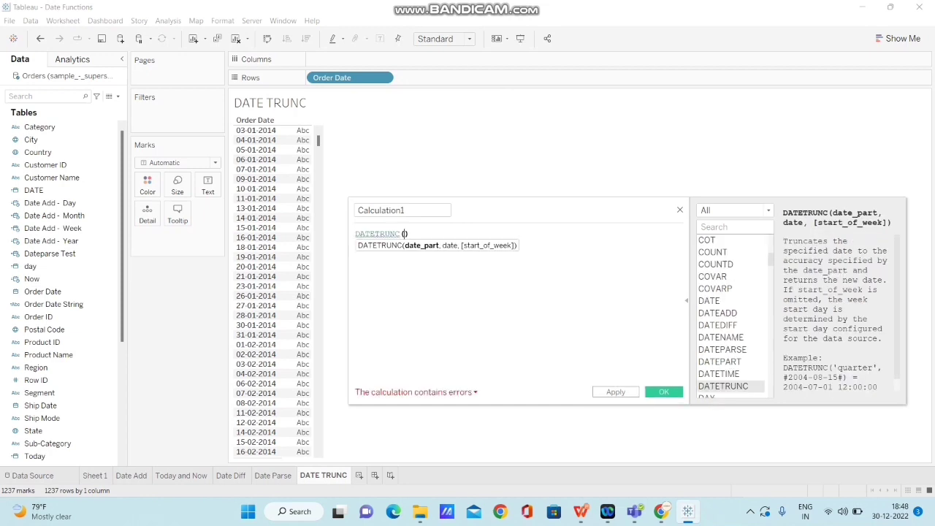
{"action": "type", "text": "'year'"}
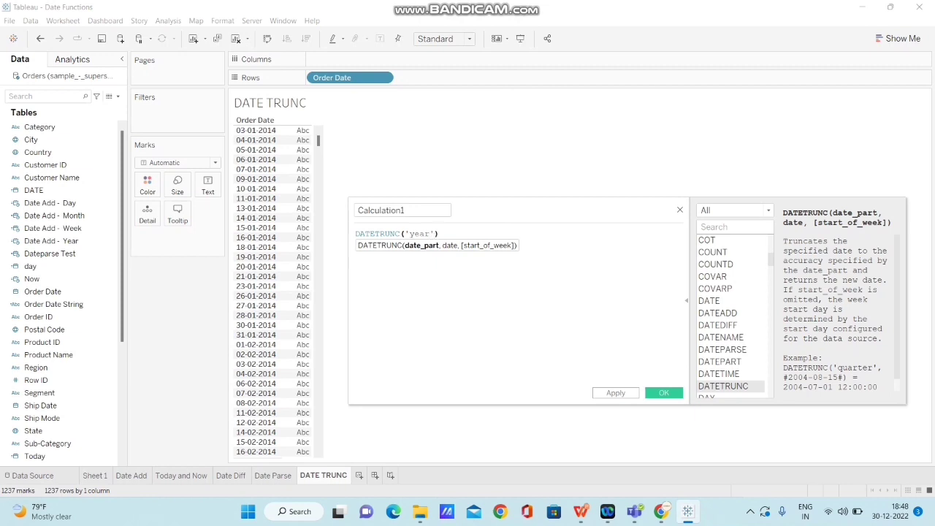
{"action": "type", "text": ",order"}
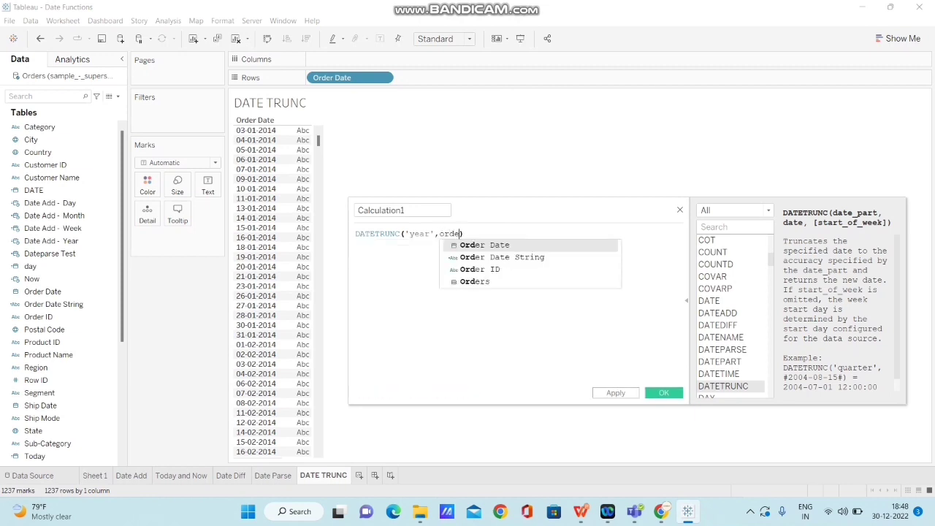
{"action": "key", "text": "Return"}
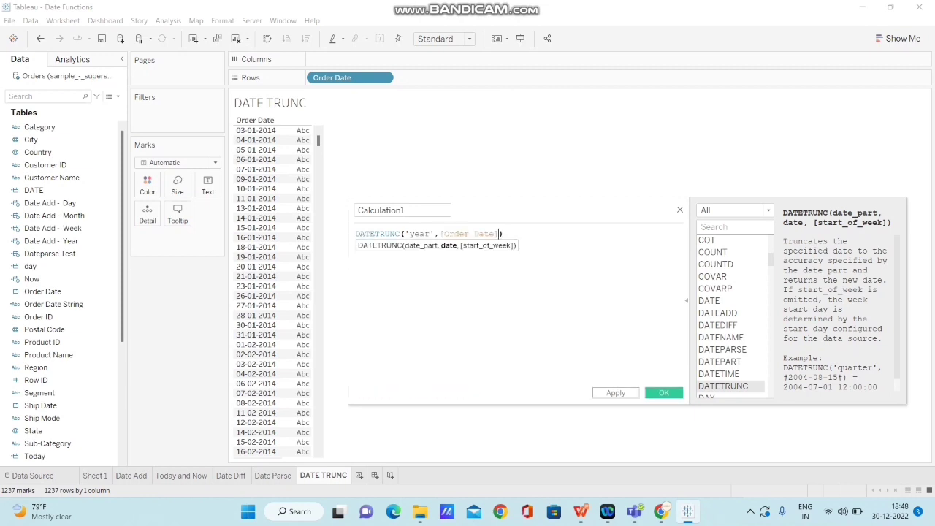
{"action": "key", "text": "Right"}
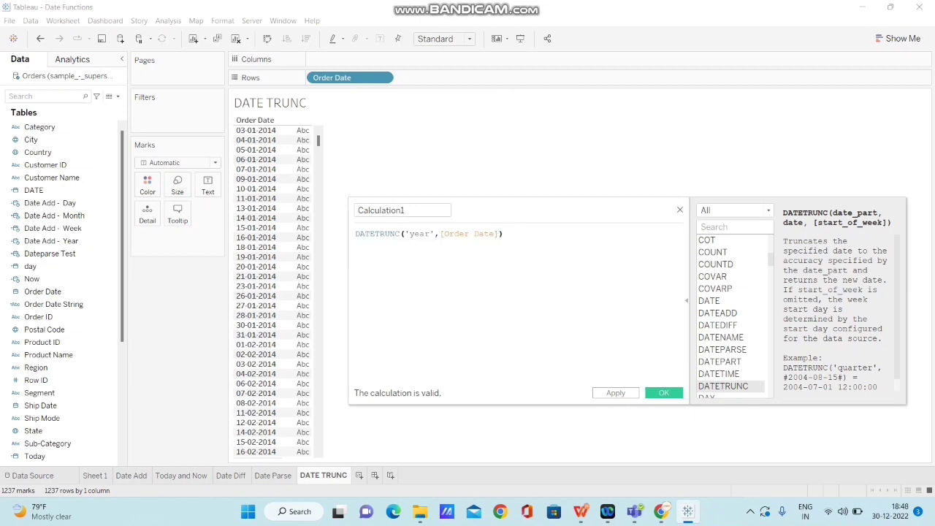
Name the calculated field Datetrunc - Year and save it
{"action": "left_click", "coordinate": [408, 210]}
{"action": "key", "text": "BackSpace"}
{"action": "key", "text": "BackSpace"}
{"action": "key", "text": "BackSpace"}
{"action": "key", "text": "BackSpace"}
{"action": "key", "text": "BackSpace"}
{"action": "key", "text": "BackSpace"}
{"action": "key", "text": "BackSpace"}
{"action": "key", "text": "BackSpace"}
{"action": "key", "text": "BackSpace"}
{"action": "key", "text": "BackSpace"}
{"action": "key", "text": "BackSpace"}
{"action": "key", "text": "BackSpace"}
{"action": "type", "text": "Date"}
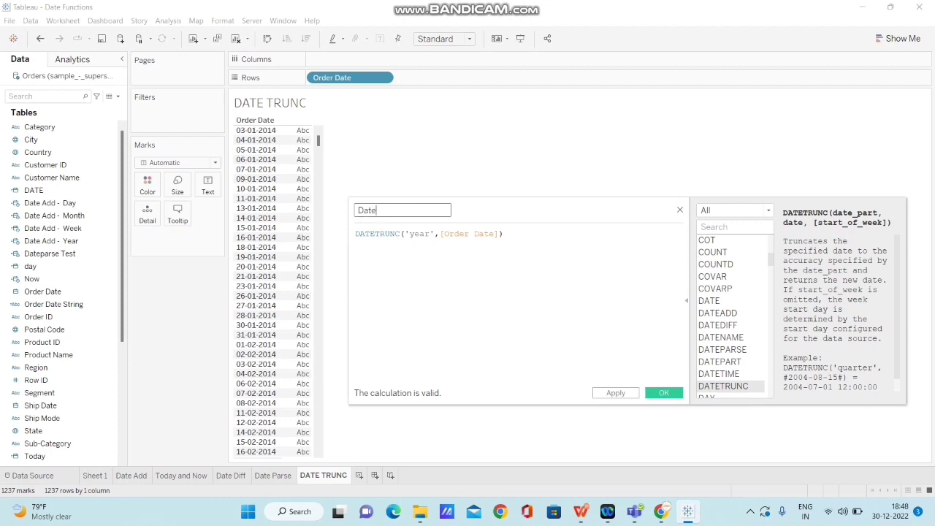
{"action": "key", "text": "BackSpace"}
{"action": "type", "text": "trunc - Year"}
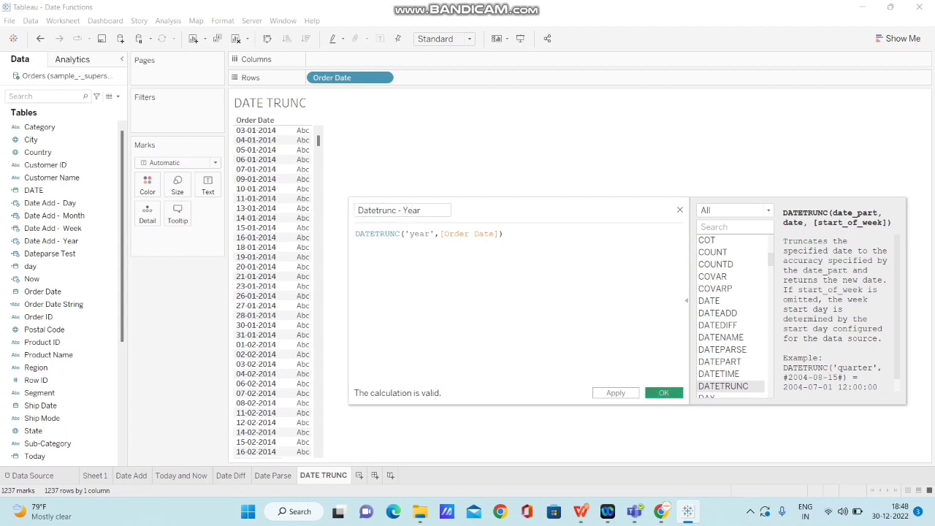
{"action": "left_click", "coordinate": [664, 392]}
Add Datetrunc - Year to Rows after Order Date as a discrete exact date
{"action": "left_click_drag", "start_coordinate": [51, 266], "coordinate": [439, 79]}
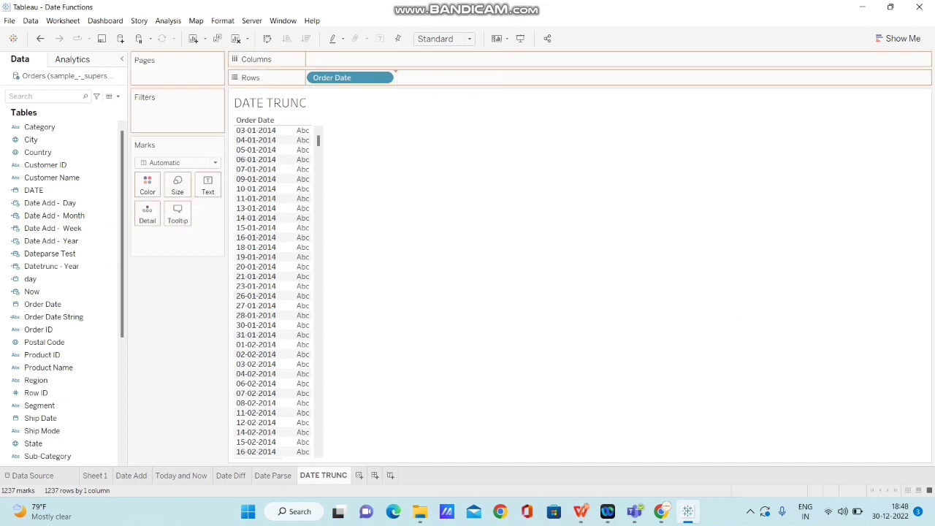
{"action": "right_click", "coordinate": [423, 77]}
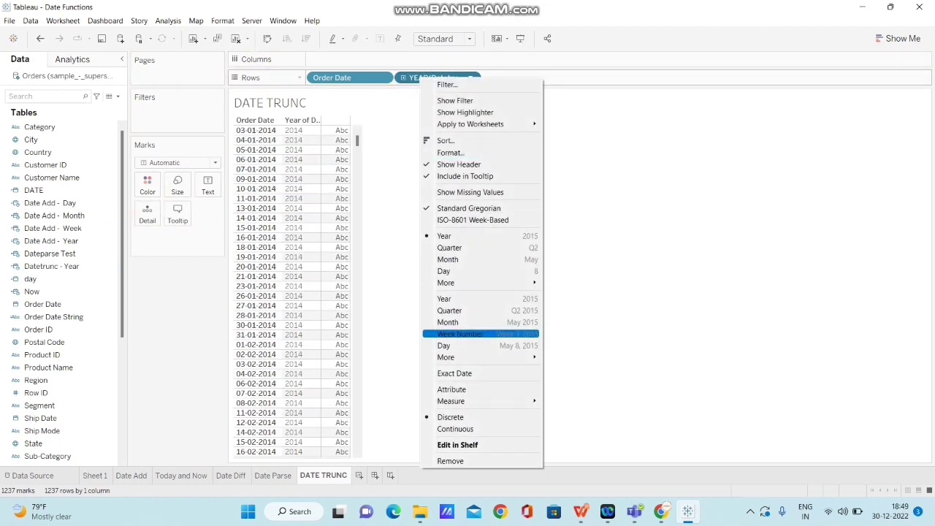
{"action": "left_click", "coordinate": [455, 374]}
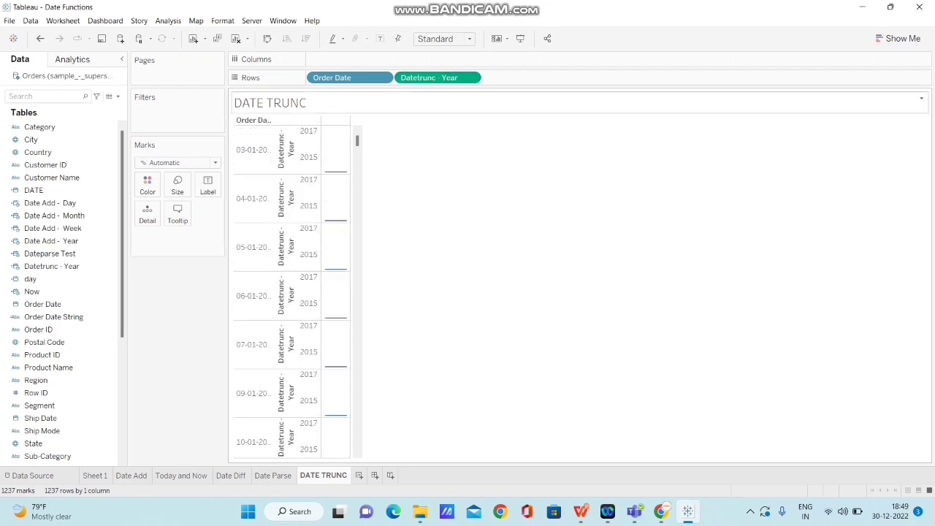
{"action": "right_click", "coordinate": [446, 78]}
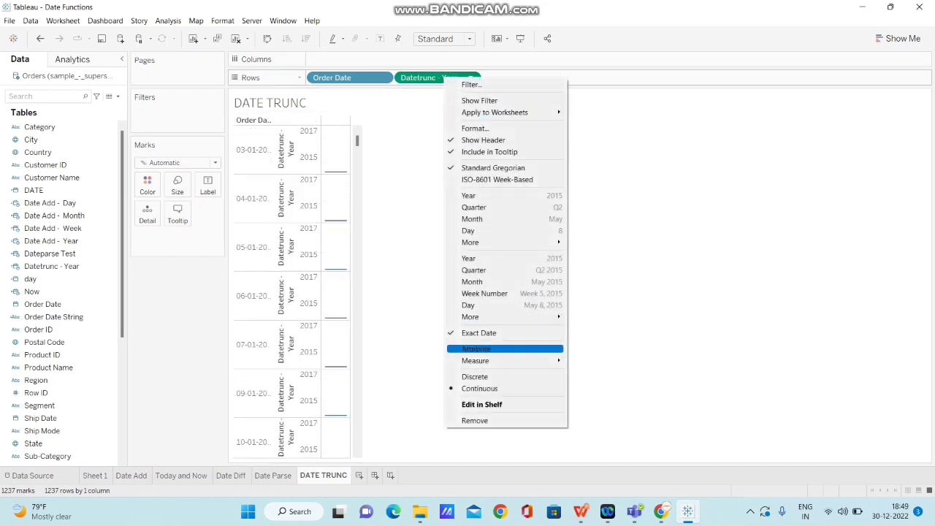
{"action": "key", "text": "Return"}
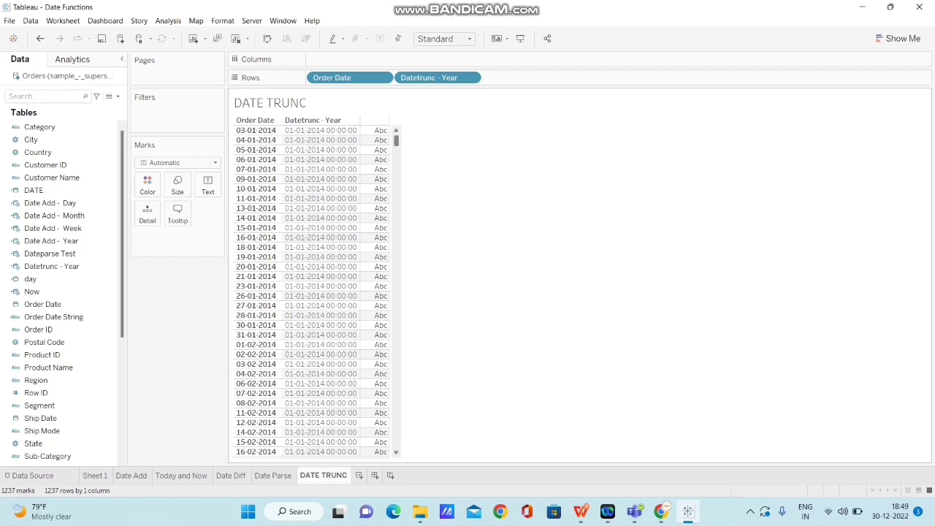
Compare Order Date with Datetrunc - Year across 2014 to 2016, highlighting 31-12-2014, 02-01-2015 and 16-01-2016
{"action": "scroll", "coordinate": [315, 293], "scroll_direction": "down", "scroll_amount": 20}
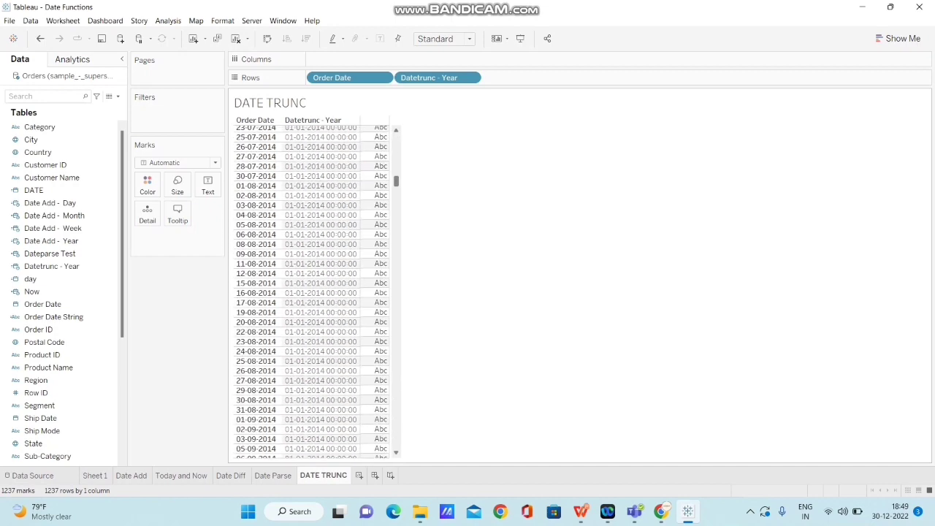
{"action": "scroll", "coordinate": [312, 292], "scroll_direction": "down", "scroll_amount": 20}
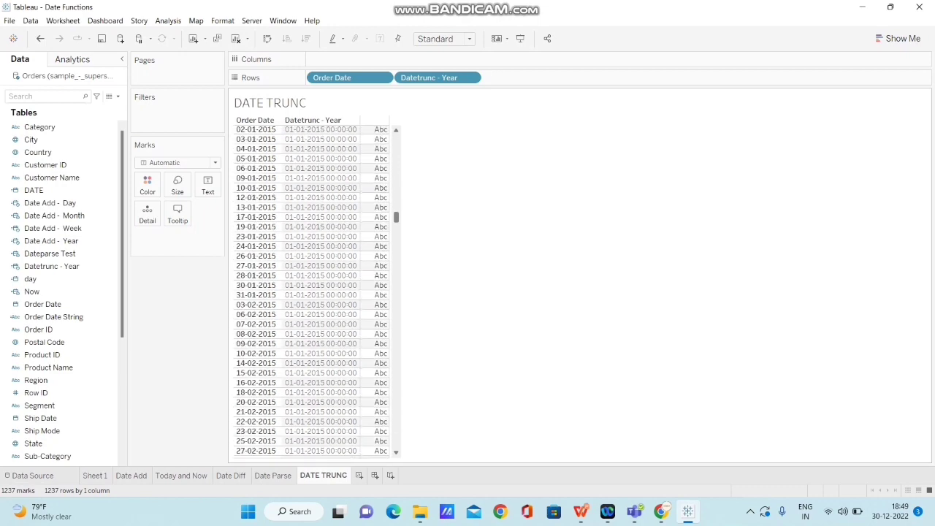
{"action": "scroll", "coordinate": [312, 292], "scroll_direction": "up", "scroll_amount": 5}
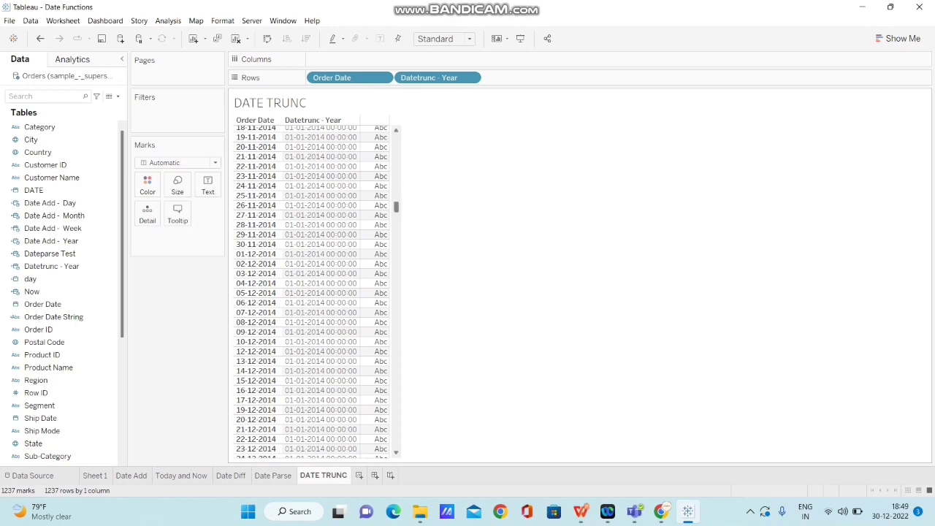
{"action": "scroll", "coordinate": [312, 292], "scroll_direction": "down", "scroll_amount": 6}
{"action": "scroll", "coordinate": [312, 292], "scroll_direction": "up", "scroll_amount": 6}
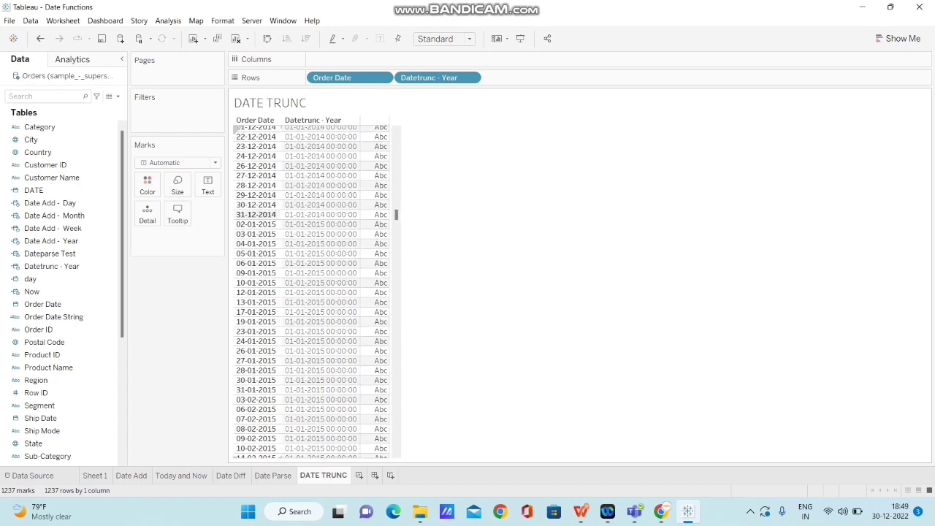
{"action": "left_click", "coordinate": [255, 214]}
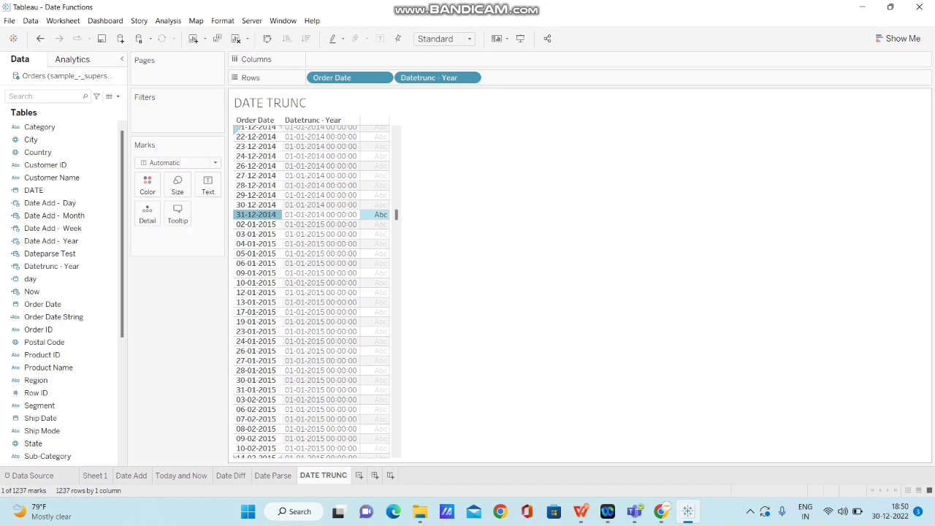
{"action": "mouse_move", "coordinate": [278, 216]}
{"action": "left_click", "coordinate": [268, 225]}
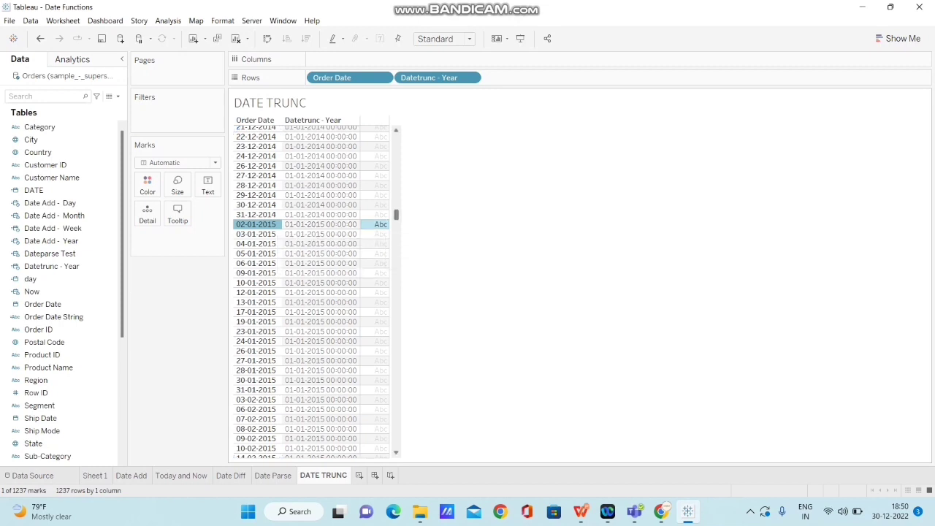
{"action": "scroll", "coordinate": [314, 293], "scroll_direction": "down", "scroll_amount": 15}
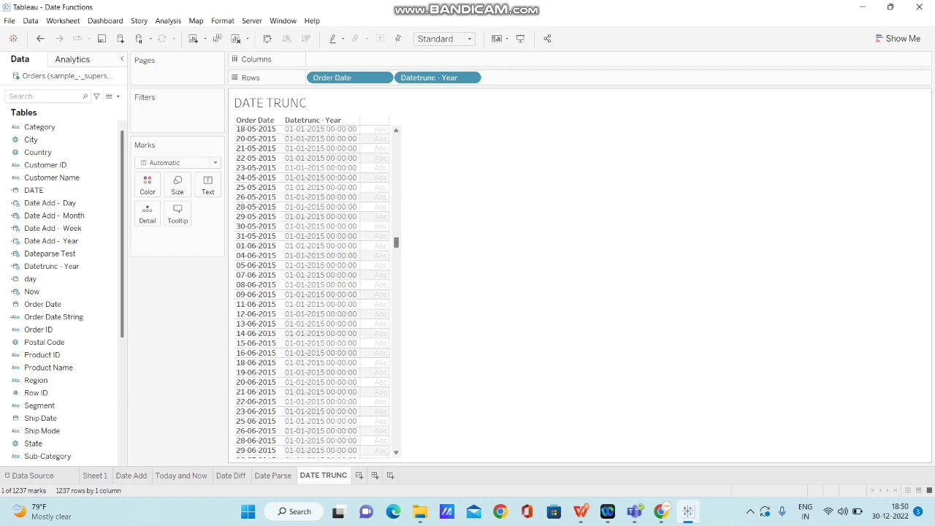
{"action": "scroll", "coordinate": [312, 293], "scroll_direction": "down", "scroll_amount": 20}
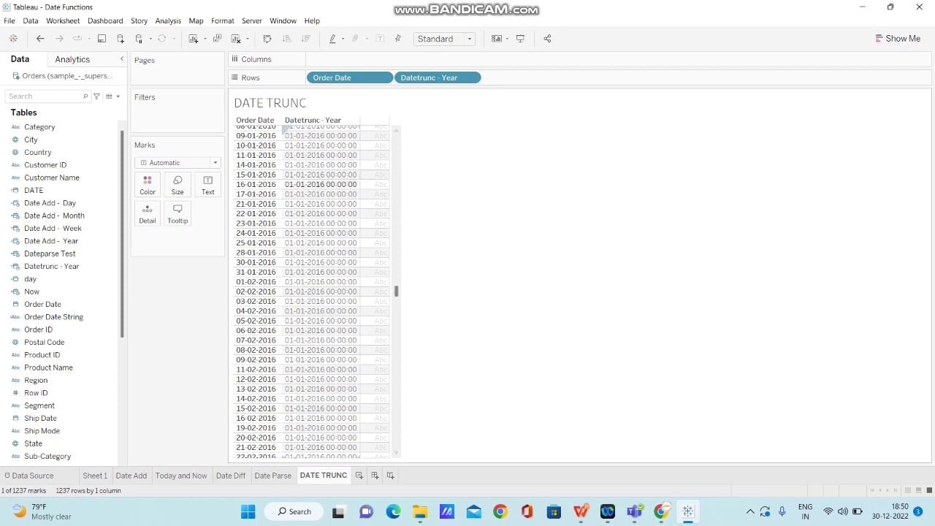
{"action": "left_click", "coordinate": [256, 184]}
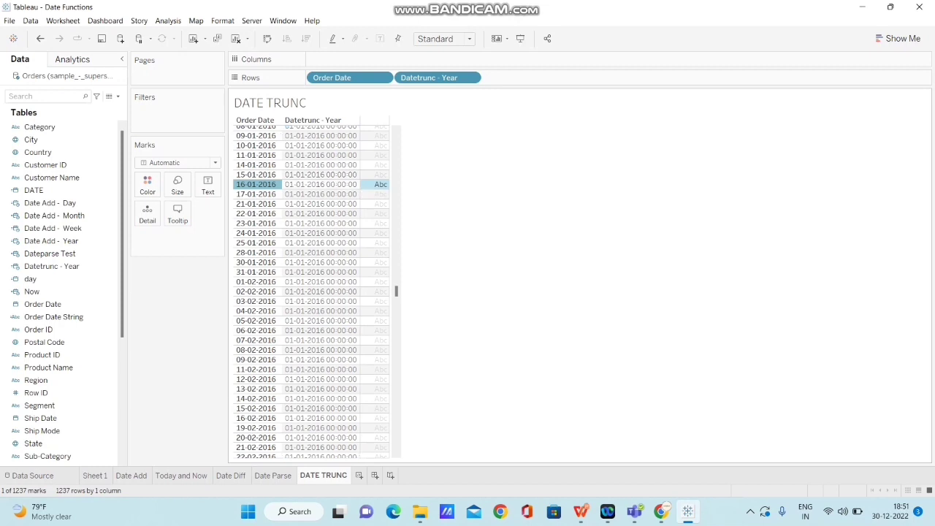
{"action": "left_click", "coordinate": [468, 197]}
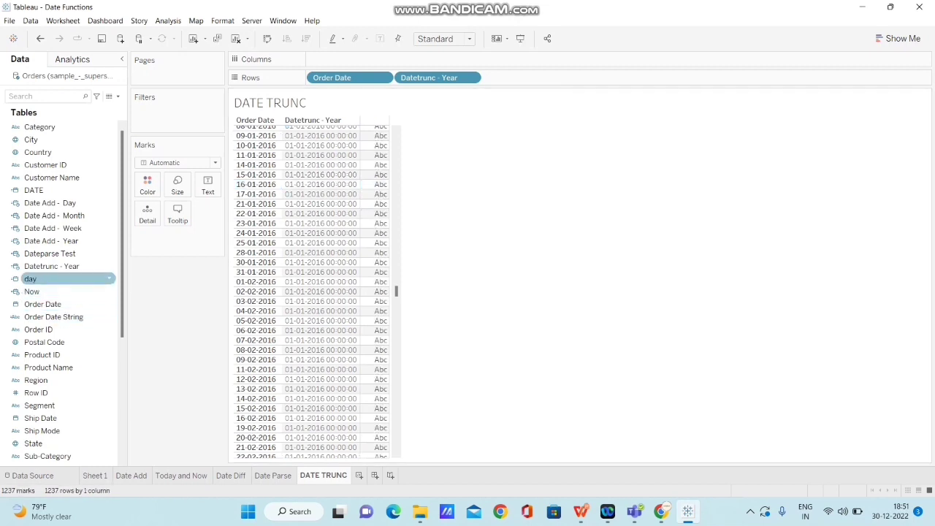
Duplicate the Datetrunc - Year field and change the date part in the copy's formula to 'quarter'
{"action": "right_click", "coordinate": [69, 266]}
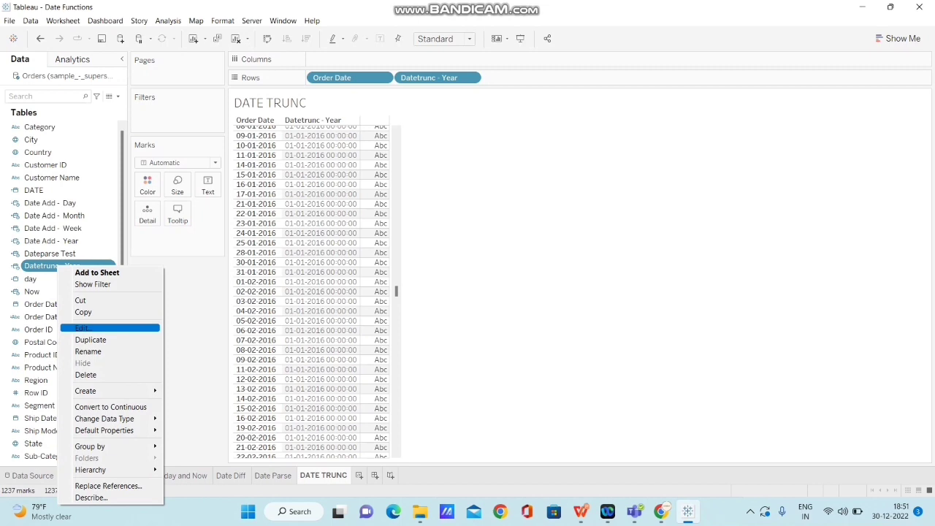
{"action": "left_click", "coordinate": [91, 339]}
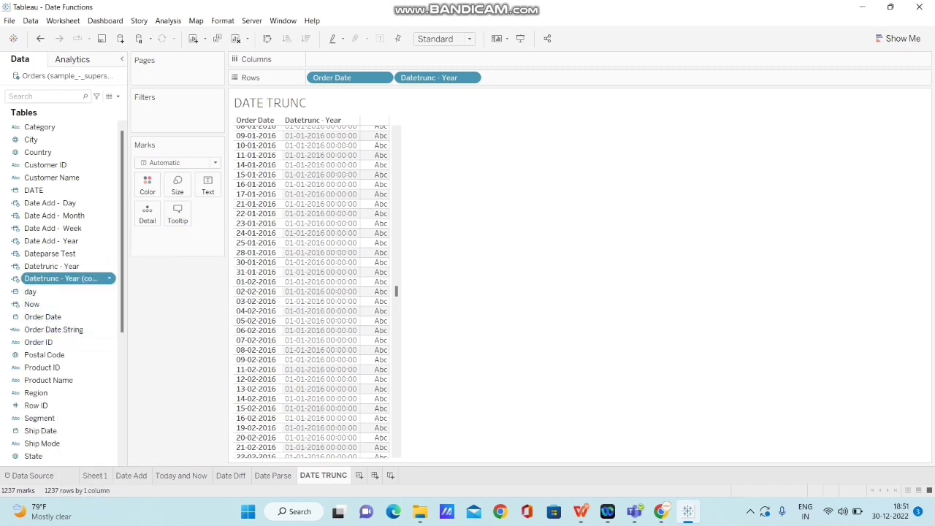
{"action": "right_click", "coordinate": [87, 279]}
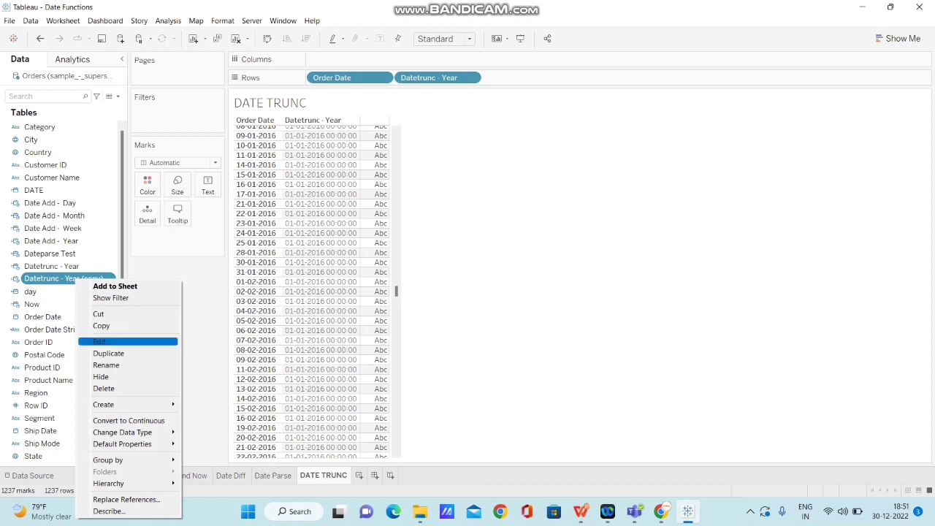
{"action": "left_click", "coordinate": [95, 342]}
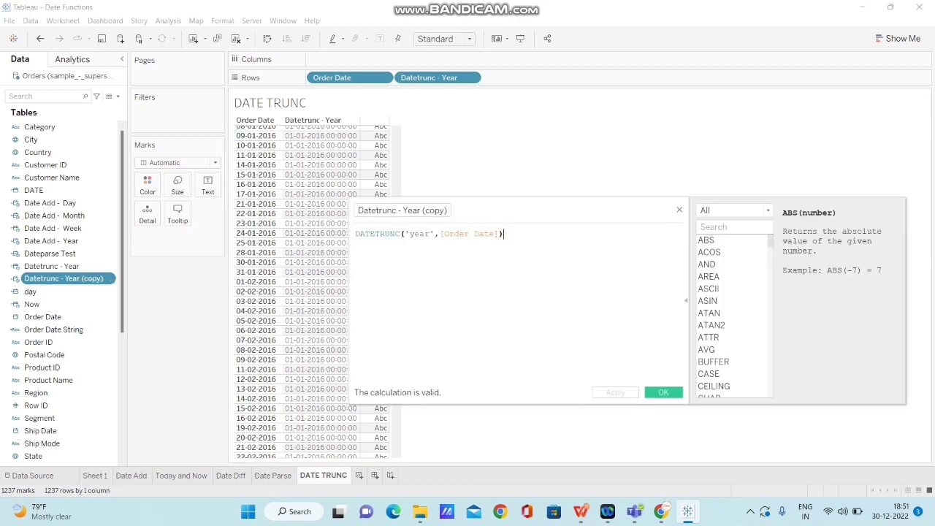
{"action": "double_click", "coordinate": [420, 233]}
{"action": "type", "text": "quarter"}
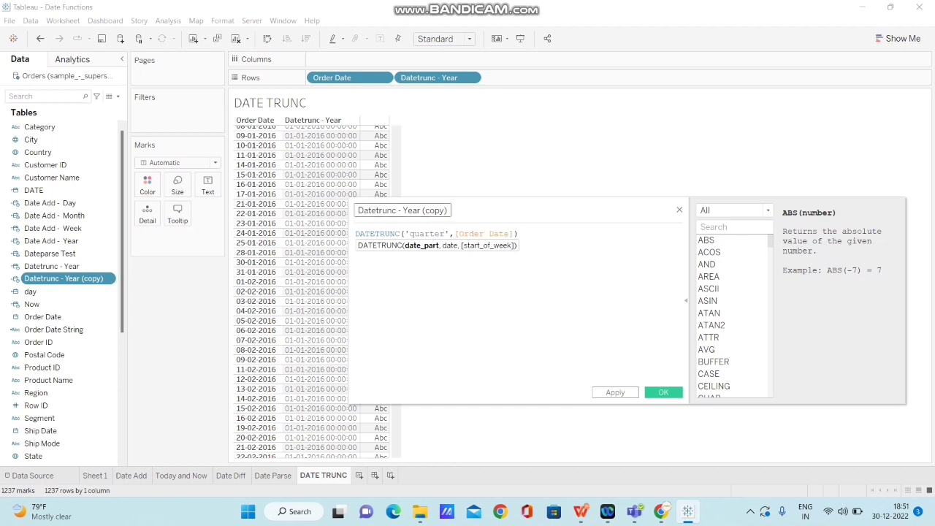
Rename the copied calculation Datetrunc - Quarter and save it
{"action": "left_click", "coordinate": [448, 210]}
{"action": "key", "text": "BackSpace"}
{"action": "key", "text": "BackSpace"}
{"action": "key", "text": "BackSpace"}
{"action": "key", "text": "BackSpace"}
{"action": "key", "text": "BackSpace"}
{"action": "key", "text": "BackSpace"}
{"action": "key", "text": "BackSpace"}
{"action": "key", "text": "BackSpace"}
{"action": "key", "text": "BackSpace"}
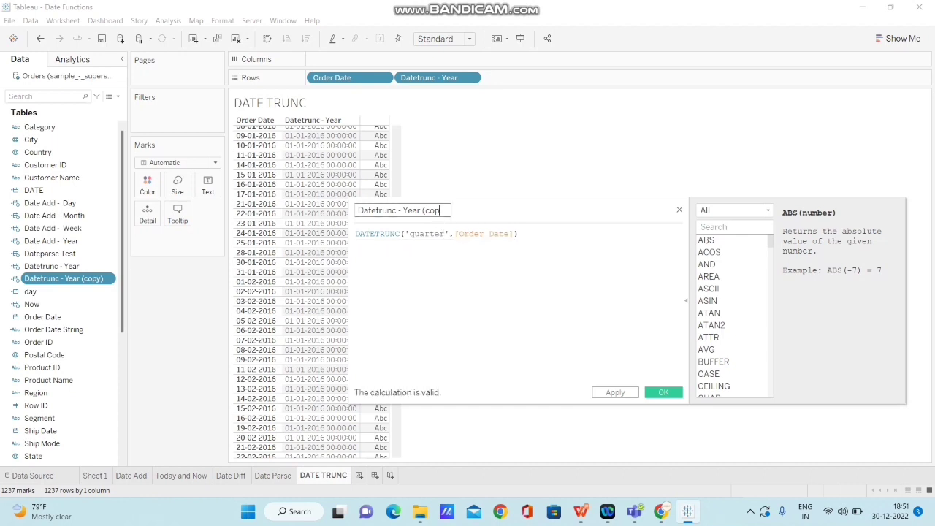
{"action": "key", "text": "BackSpace"}
{"action": "key", "text": "BackSpace"}
{"action": "type", "text": "Quarter"}
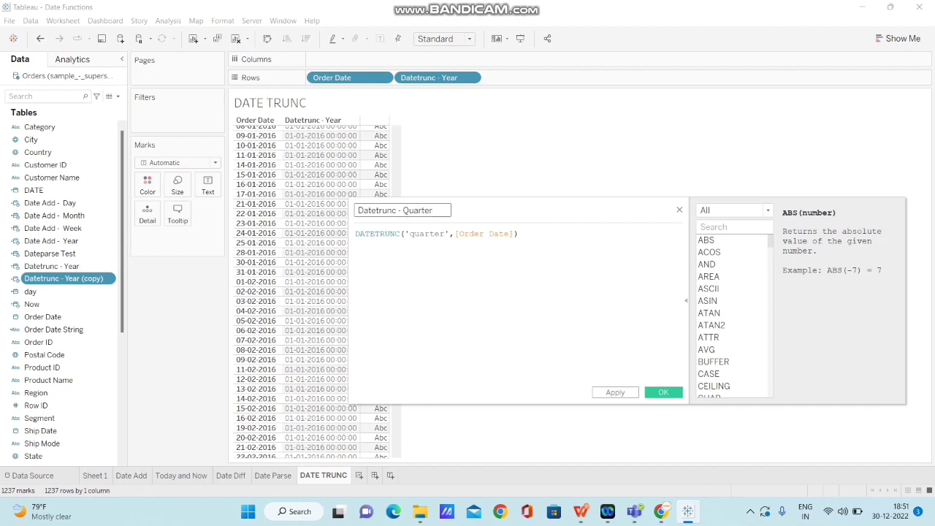
{"action": "left_click", "coordinate": [663, 392]}
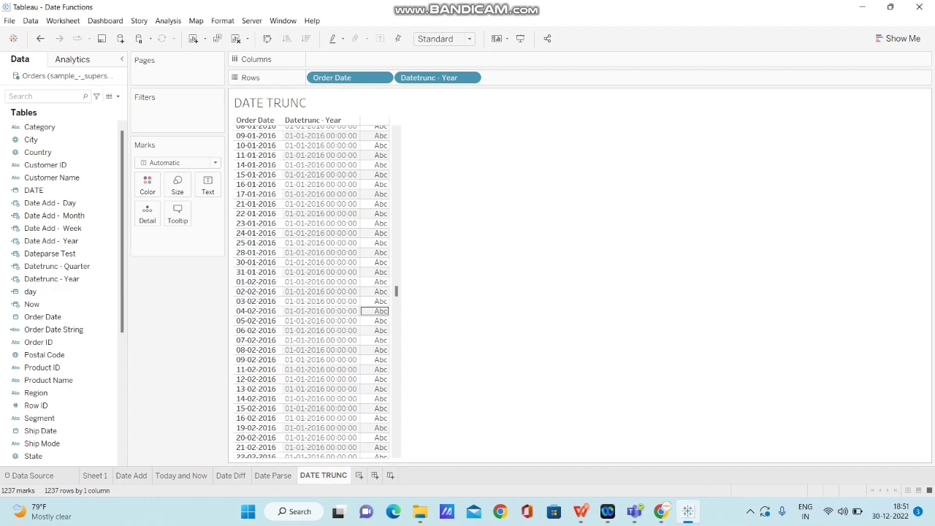
Add Datetrunc - Quarter to Rows after Datetrunc - Year as a discrete exact date
{"action": "left_click_drag", "start_coordinate": [55, 266], "coordinate": [488, 76]}
{"action": "right_click", "coordinate": [506, 78]}
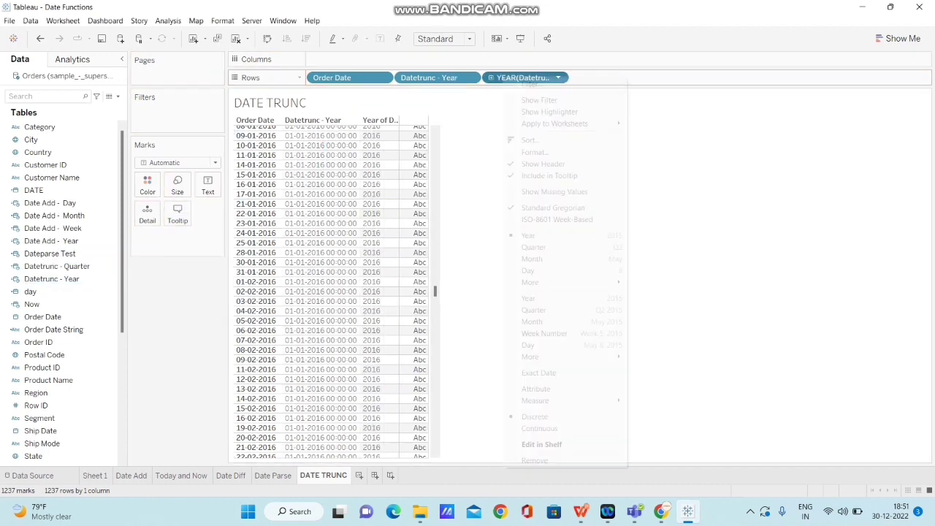
{"action": "left_click", "coordinate": [540, 373]}
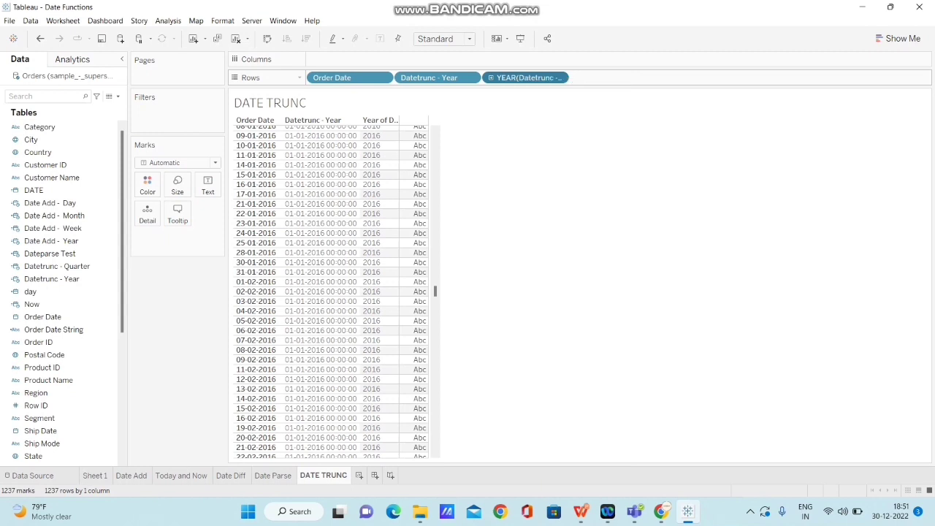
{"action": "left_click", "coordinate": [558, 77]}
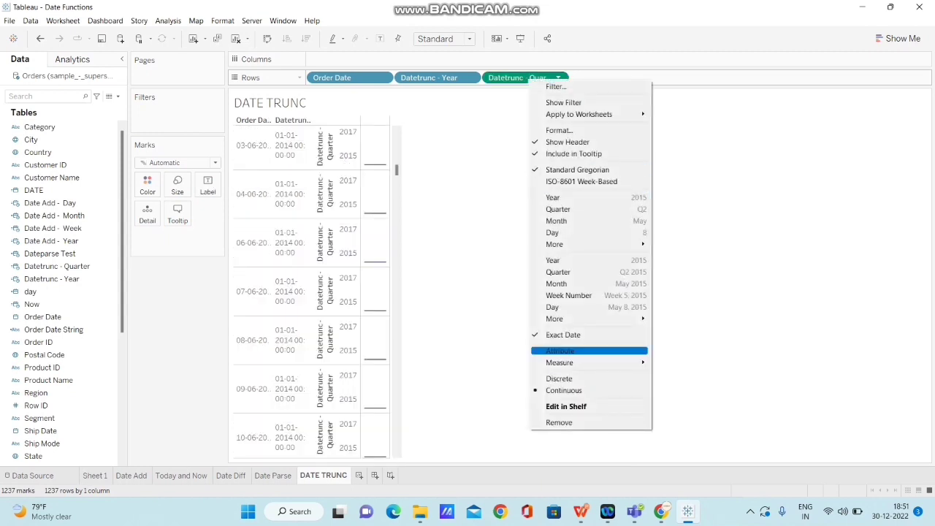
{"action": "left_click", "coordinate": [559, 379]}
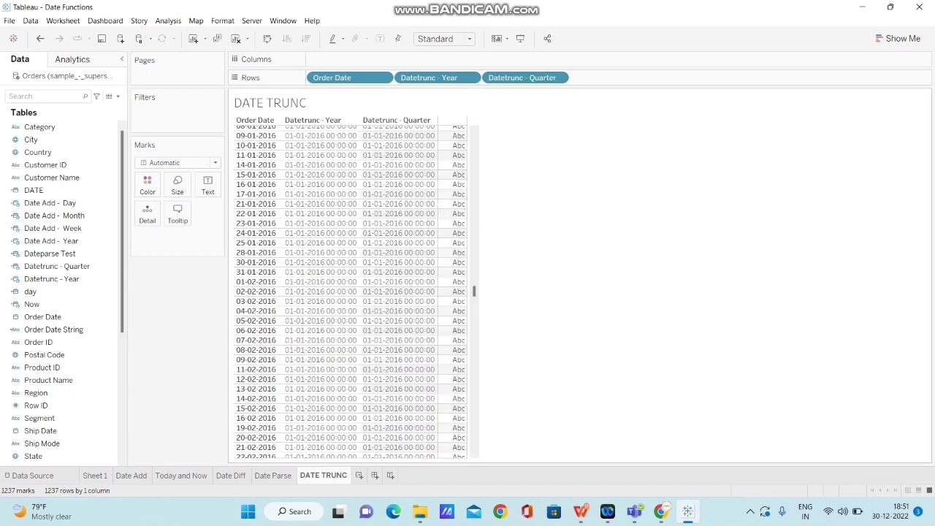
Compare Order Date with Datetrunc - Year and Datetrunc - Quarter from January to May 2014, highlighting the first quarter value and 21-04-2014
{"action": "left_click_drag", "start_coordinate": [474, 291], "coordinate": [474, 138]}
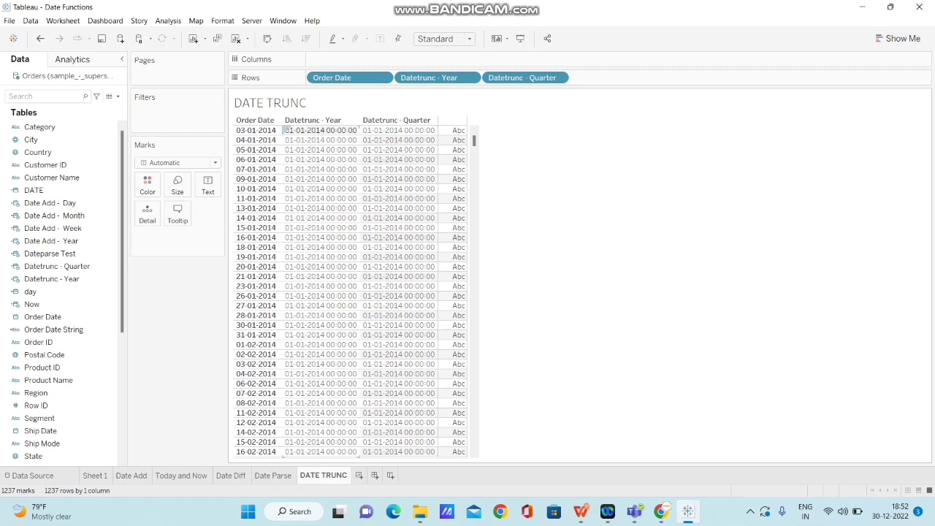
{"action": "left_click", "coordinate": [360, 130]}
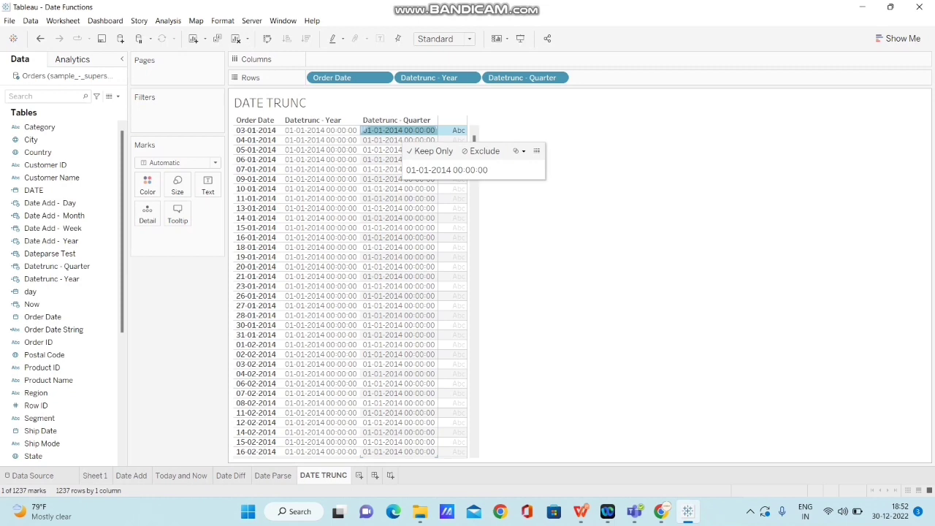
{"action": "scroll", "coordinate": [474, 141], "scroll_direction": "down", "scroll_amount": 2}
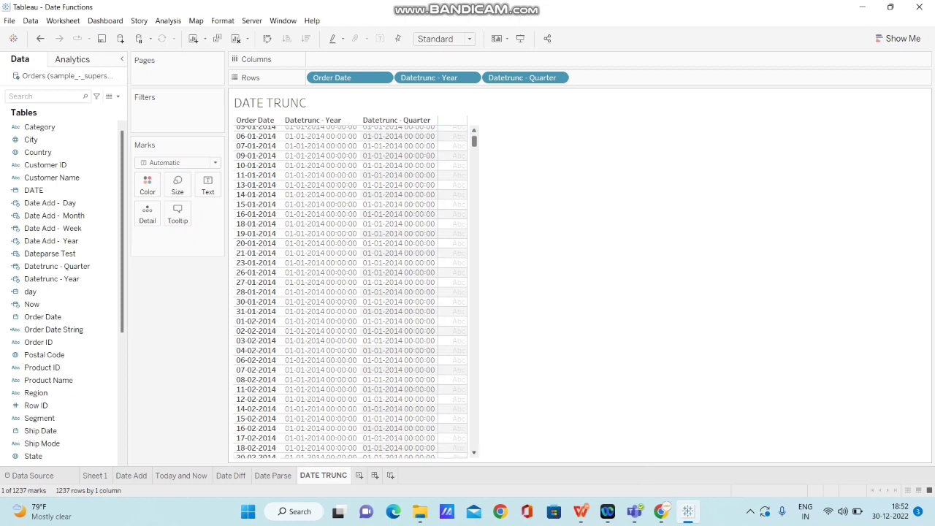
{"action": "scroll", "coordinate": [474, 142], "scroll_direction": "down", "scroll_amount": 4}
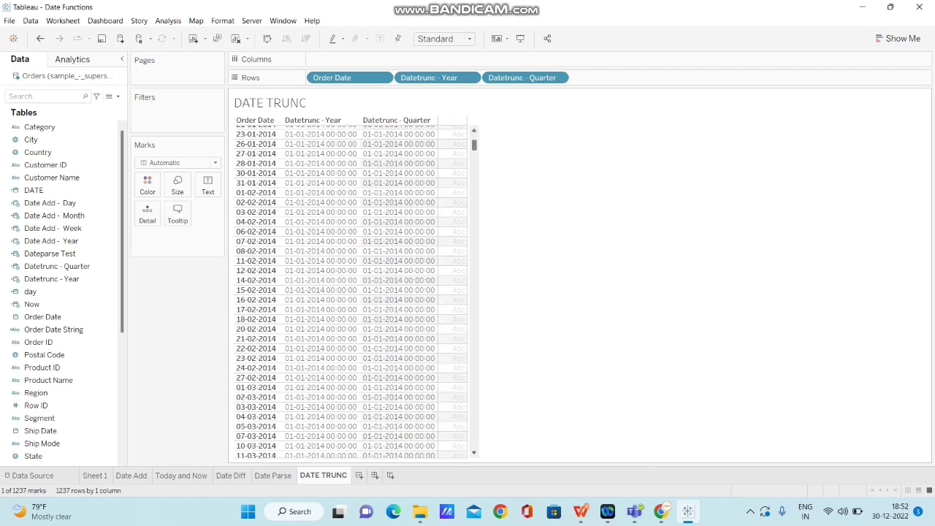
{"action": "scroll", "coordinate": [351, 290], "scroll_direction": "down", "scroll_amount": 5}
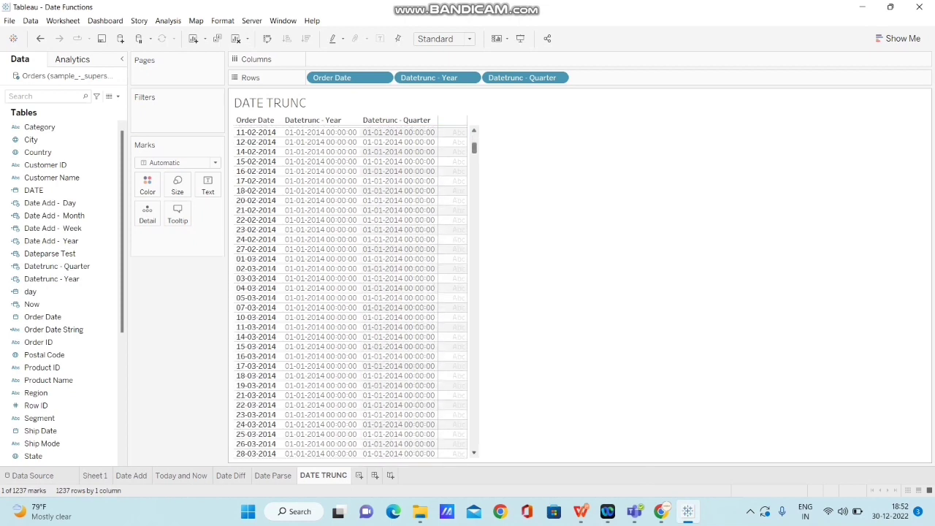
{"action": "scroll", "coordinate": [351, 291], "scroll_direction": "down", "scroll_amount": 6}
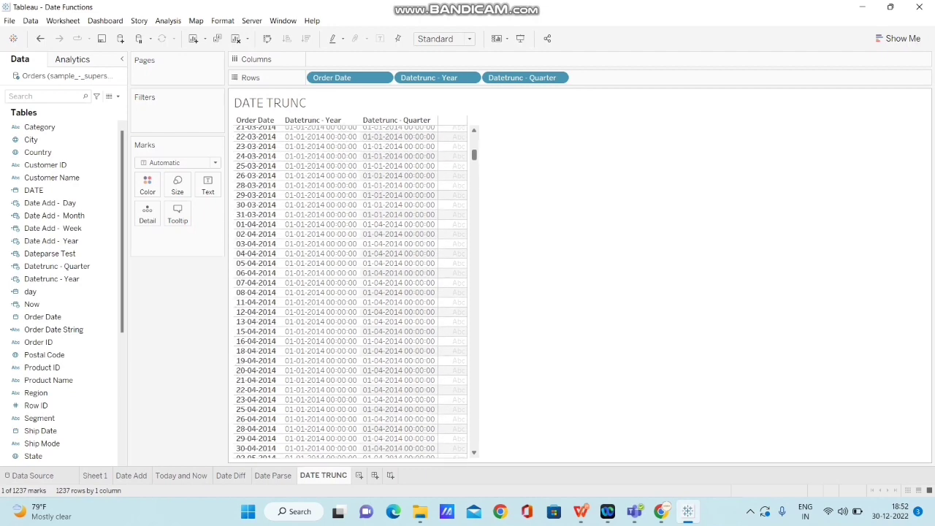
{"action": "left_click", "coordinate": [256, 380]}
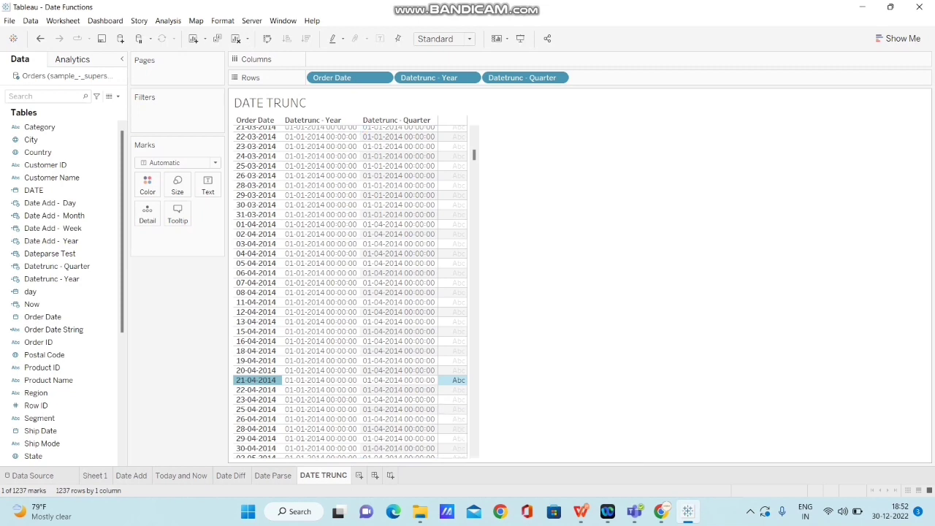
{"action": "scroll", "coordinate": [356, 292], "scroll_direction": "down", "scroll_amount": 1}
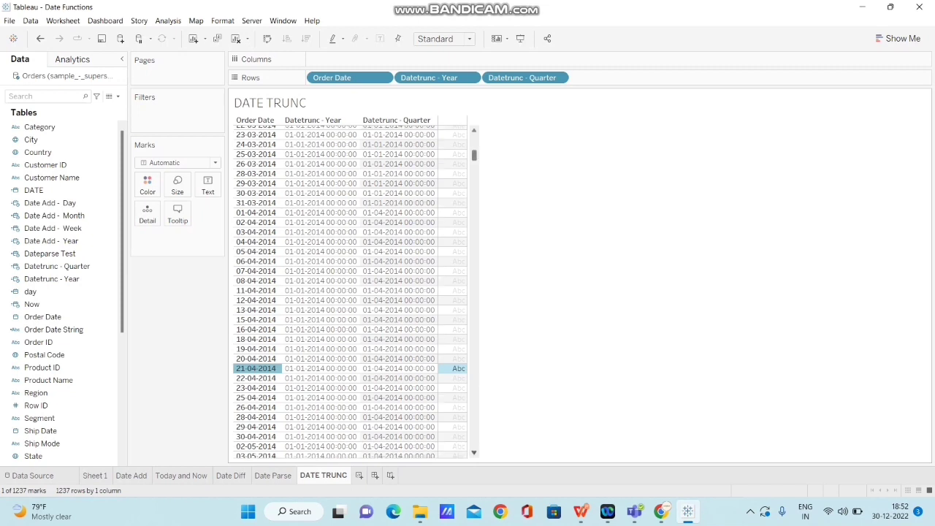
{"action": "scroll", "coordinate": [350, 292], "scroll_direction": "down", "scroll_amount": 2}
{"action": "scroll", "coordinate": [350, 292], "scroll_direction": "down", "scroll_amount": 9}
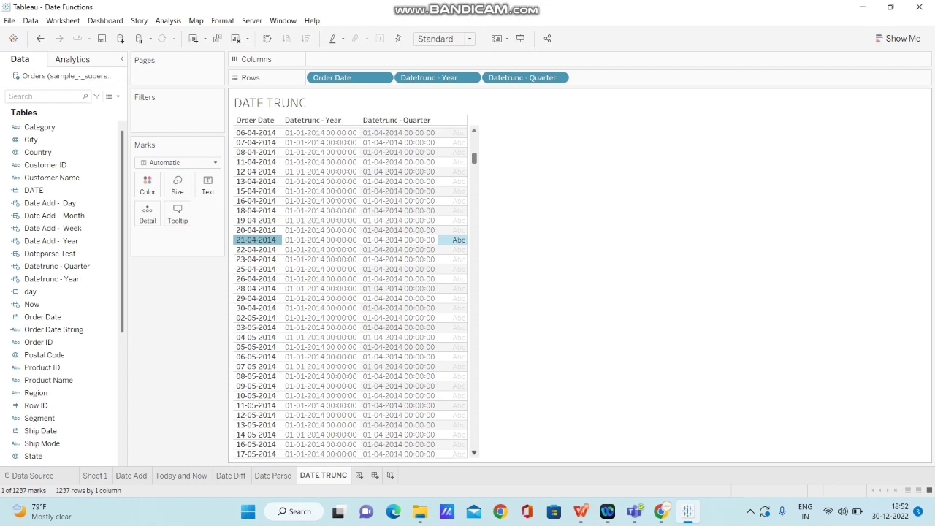
{"action": "scroll", "coordinate": [453, 285], "scroll_direction": "down", "scroll_amount": 3}
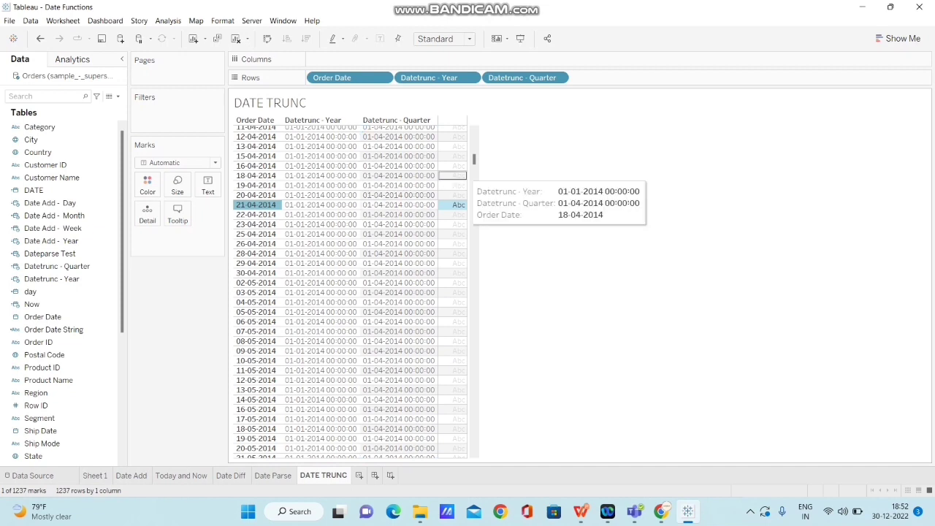
{"action": "left_click_drag", "start_coordinate": [474, 159], "coordinate": [474, 139]}
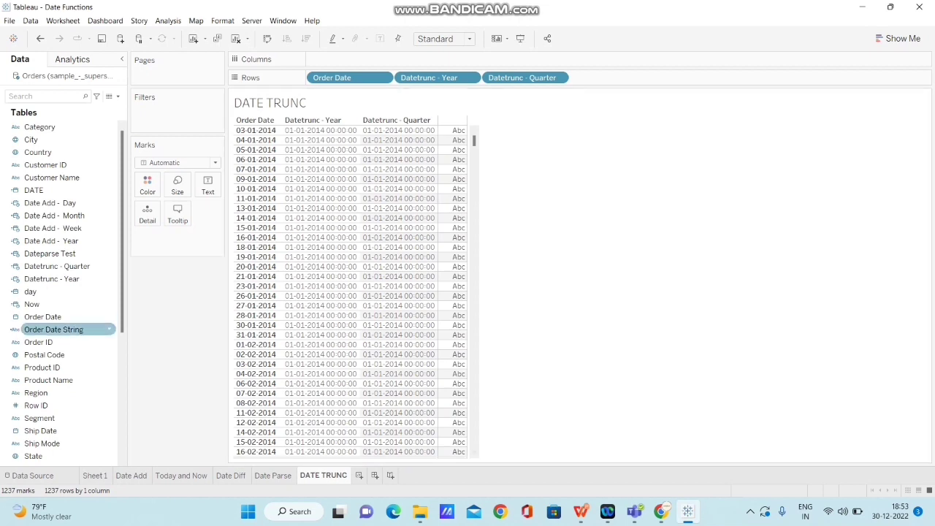
Duplicate the Datetrunc - Quarter field and change the date part in the copy's formula to 'month'
{"action": "right_click", "coordinate": [69, 266]}
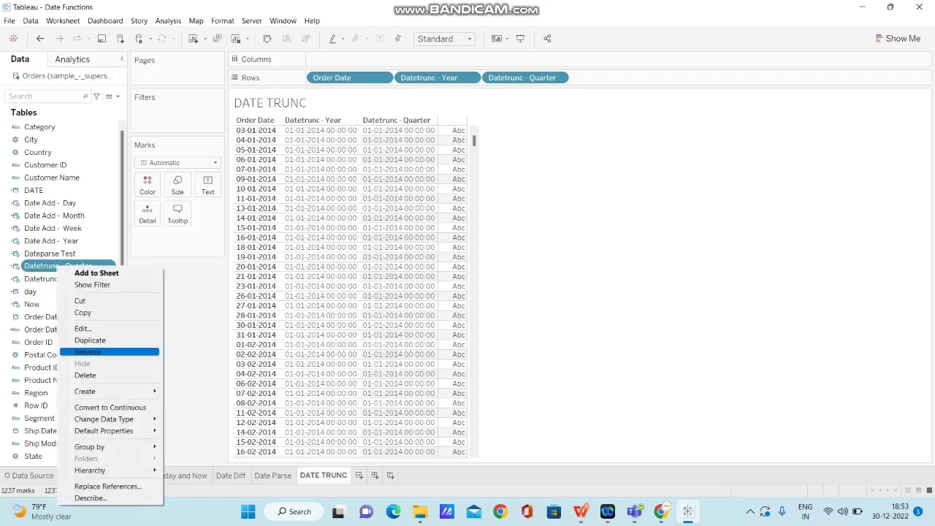
{"action": "left_click", "coordinate": [80, 341]}
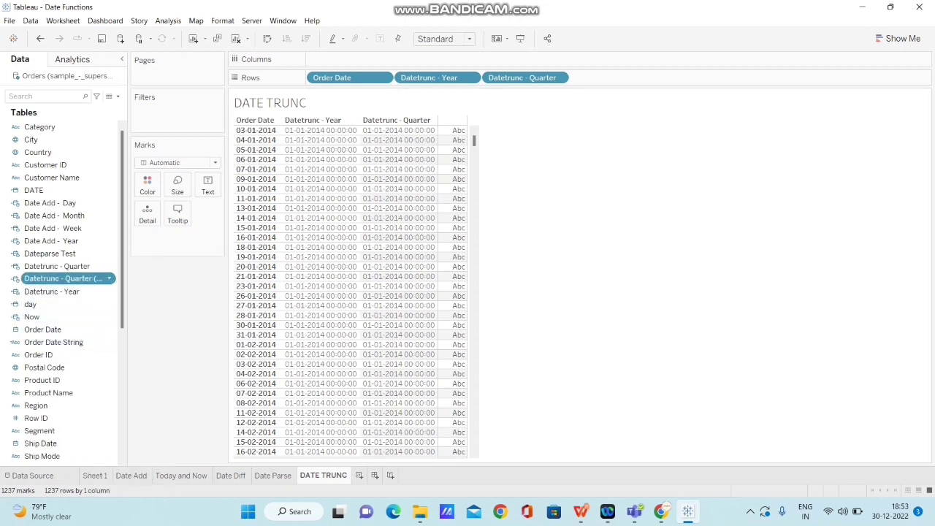
{"action": "right_click", "coordinate": [101, 279]}
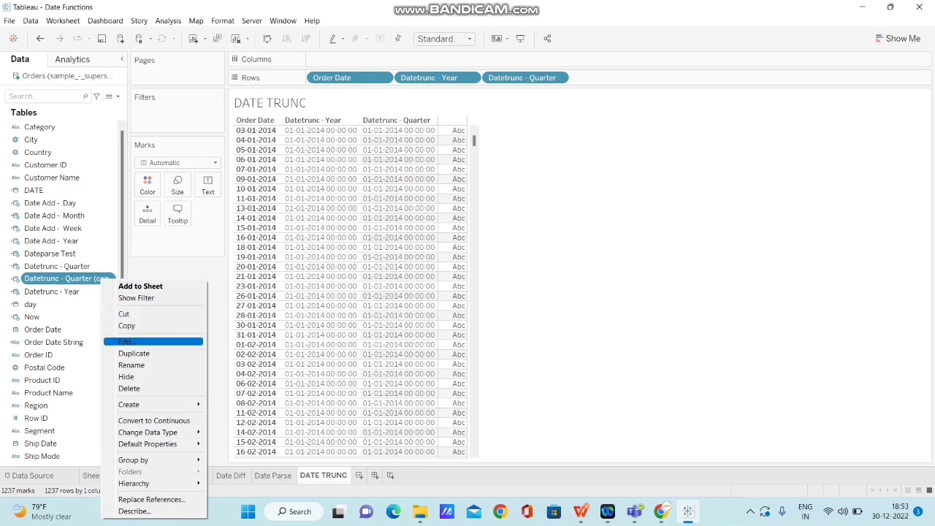
{"action": "left_click", "coordinate": [127, 341]}
{"action": "left_click_drag", "start_coordinate": [410, 234], "coordinate": [444, 234]}
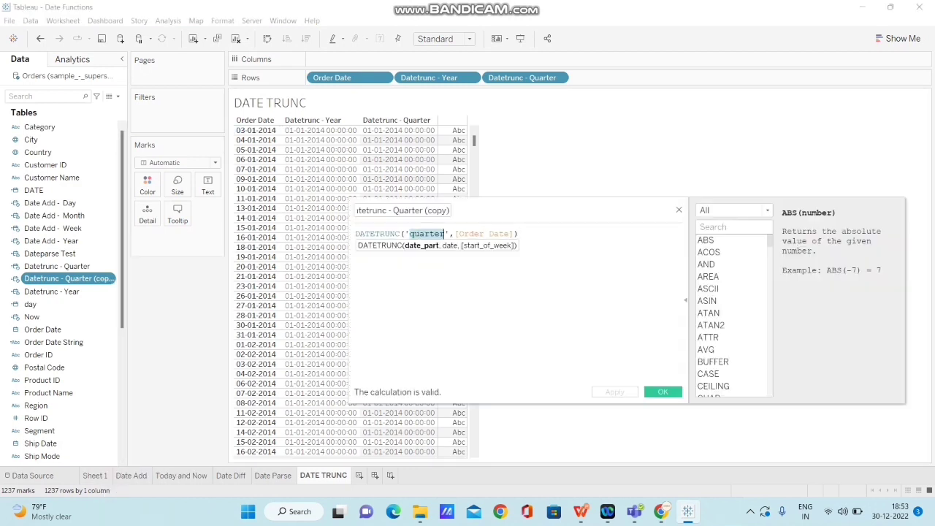
{"action": "type", "text": "month"}
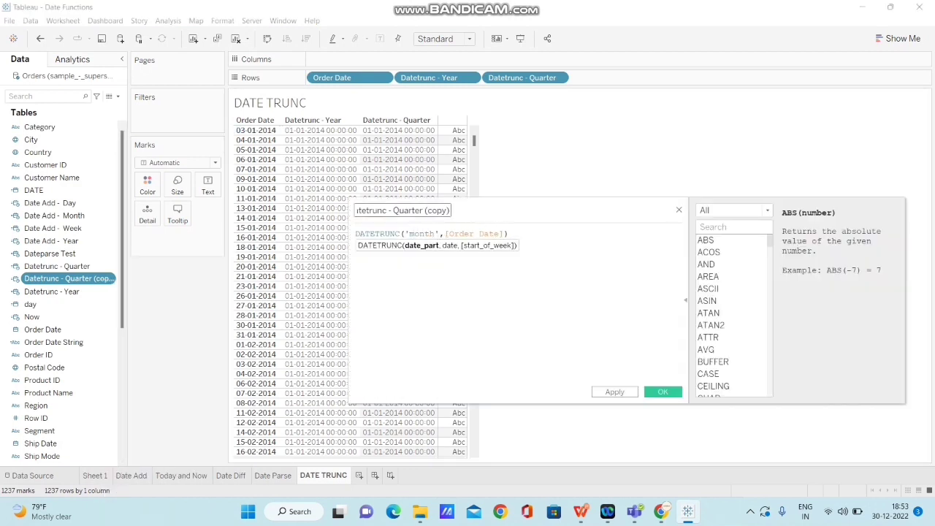
Rename the copied calculation Datetrunc - Month and save it
{"action": "left_click", "coordinate": [448, 211]}
{"action": "key", "text": "BackSpace"}
{"action": "key", "text": "BackSpace"}
{"action": "key", "text": "BackSpace"}
{"action": "key", "text": "BackSpace"}
{"action": "key", "text": "BackSpace"}
{"action": "key", "text": "BackSpace"}
{"action": "key", "text": "BackSpace"}
{"action": "key", "text": "BackSpace"}
{"action": "key", "text": "BackSpace"}
{"action": "key", "text": "BackSpace"}
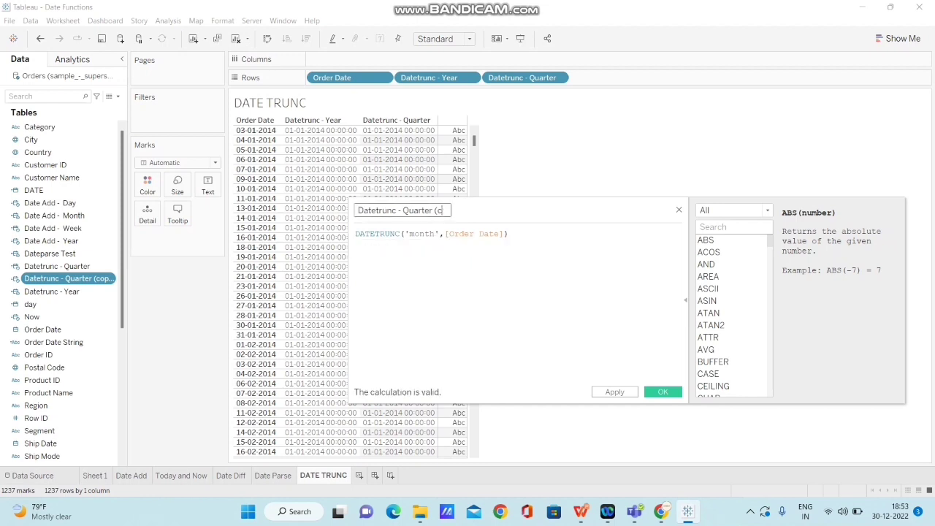
{"action": "key", "text": "BackSpace"}
{"action": "key", "text": "BackSpace"}
{"action": "key", "text": "BackSpace"}
{"action": "key", "text": "BackSpace"}
{"action": "type", "text": "Month"}
{"action": "left_click", "coordinate": [671, 393]}
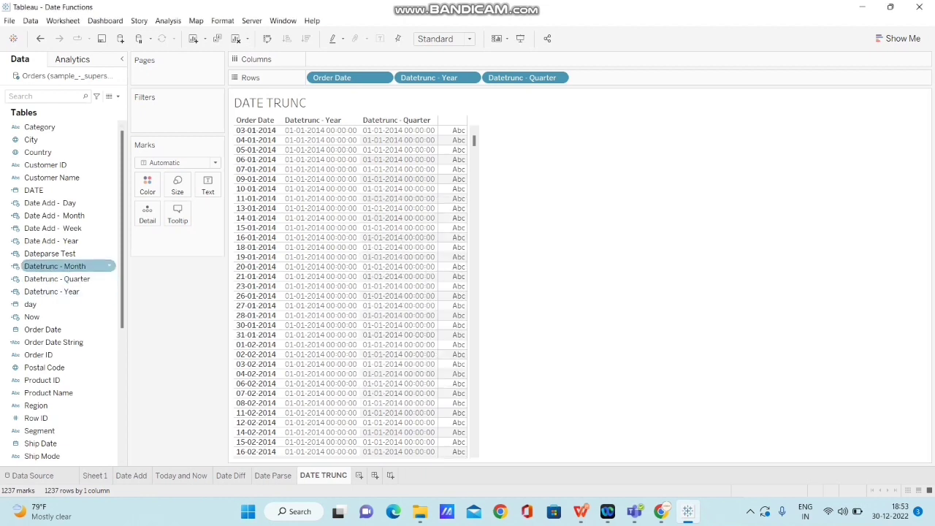
Add Datetrunc - Month to Rows after Datetrunc - Quarter as a discrete exact date
{"action": "mouse_move", "coordinate": [55, 266]}
{"action": "left_mouse_down"}
{"action": "mouse_move", "coordinate": [150, 208]}
{"action": "mouse_move", "coordinate": [618, 67]}
{"action": "mouse_move", "coordinate": [625, 78]}
{"action": "left_mouse_up"}
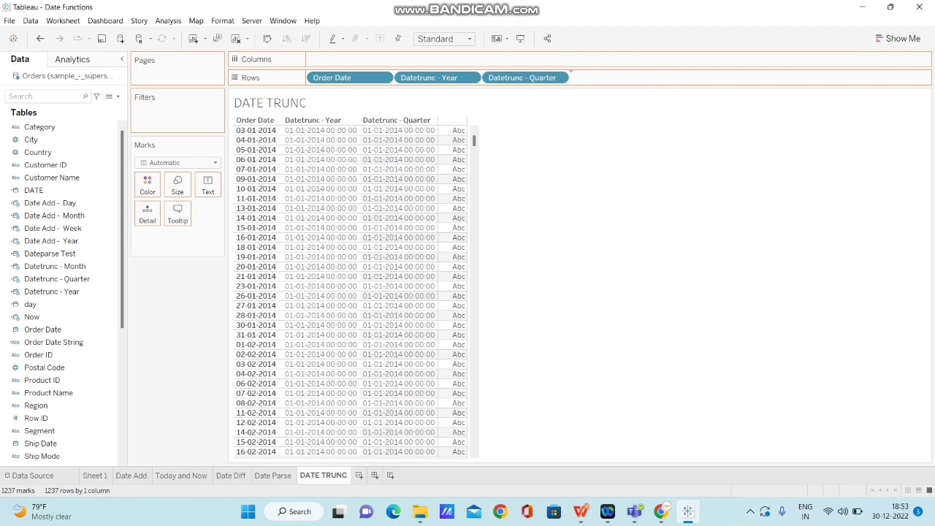
{"action": "left_click", "coordinate": [646, 77]}
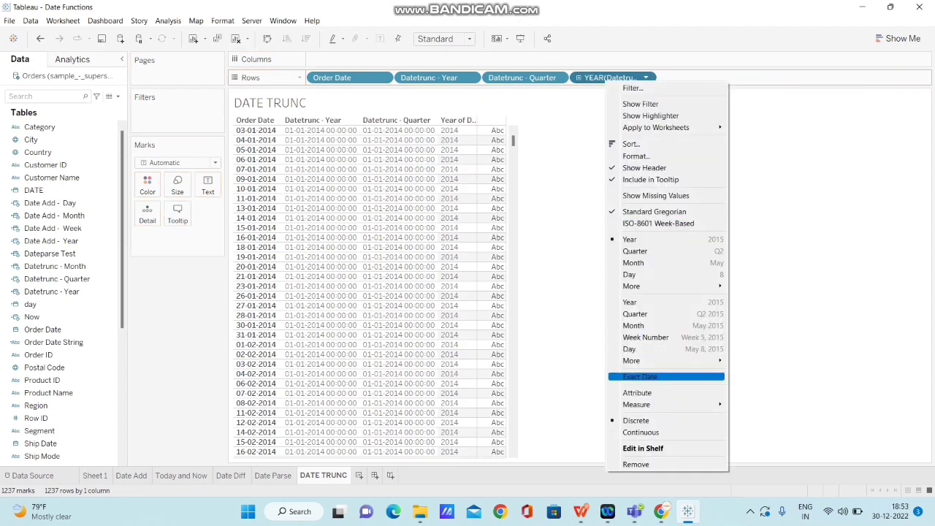
{"action": "left_click", "coordinate": [641, 377]}
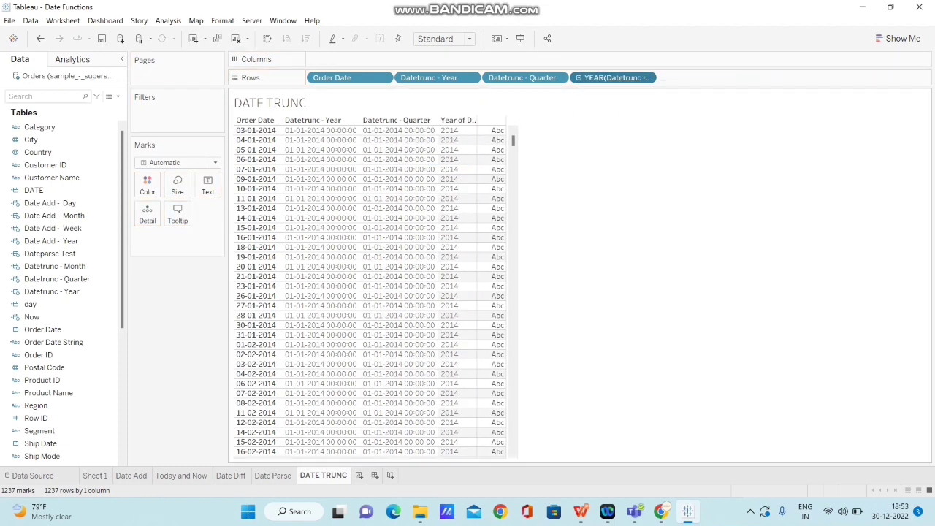
{"action": "left_click", "coordinate": [647, 78]}
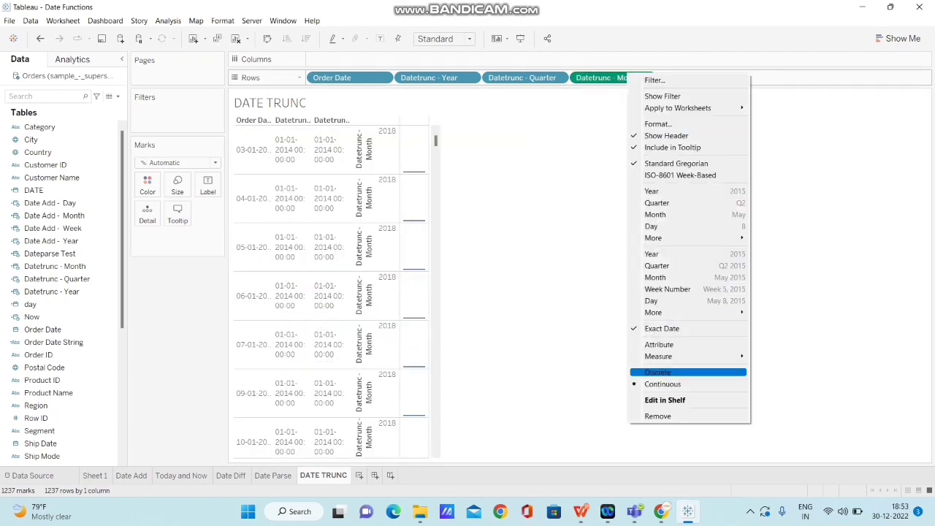
{"action": "left_click", "coordinate": [658, 372]}
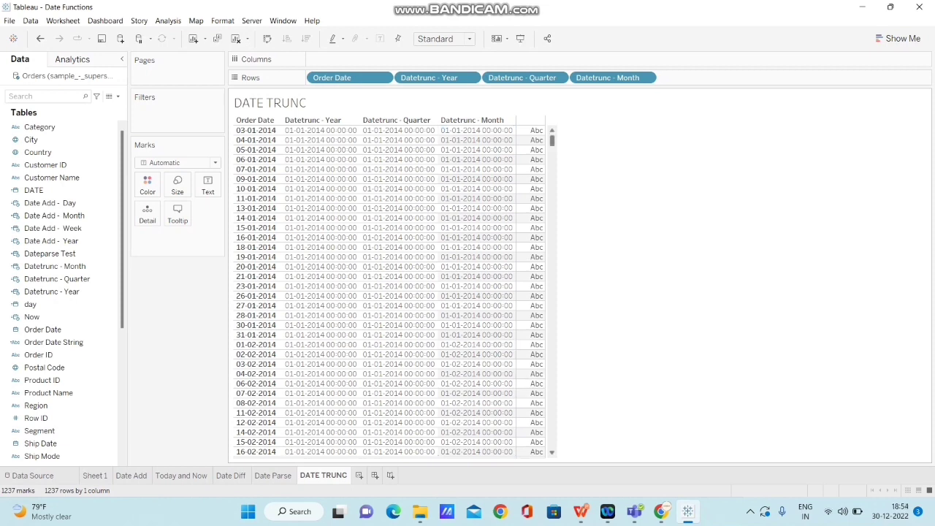
Compare Order Date with the Datetrunc - Month values across January, February and early March 2014
{"action": "scroll", "coordinate": [389, 292], "scroll_direction": "down", "scroll_amount": 3}
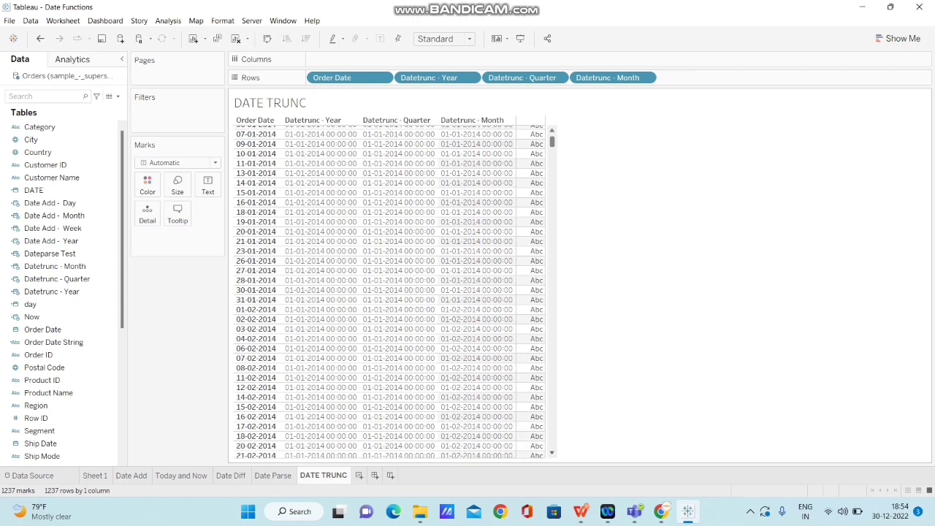
{"action": "scroll", "coordinate": [390, 292], "scroll_direction": "down", "scroll_amount": 1}
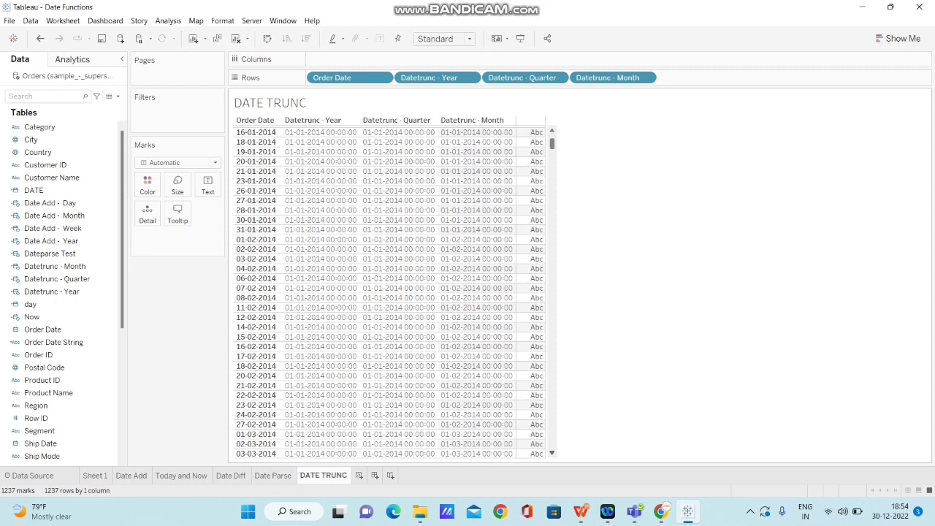
{"action": "left_click", "coordinate": [55, 266]}
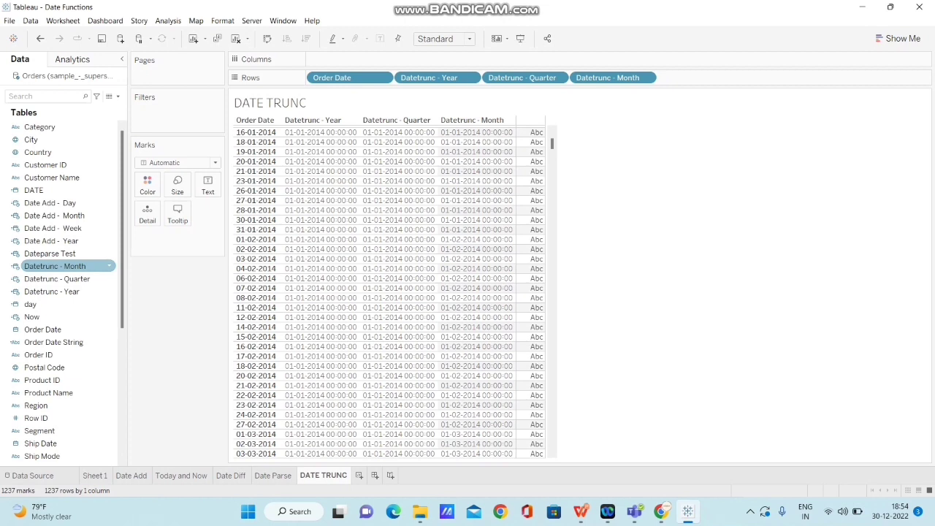
{"action": "key", "text": "Escape"}
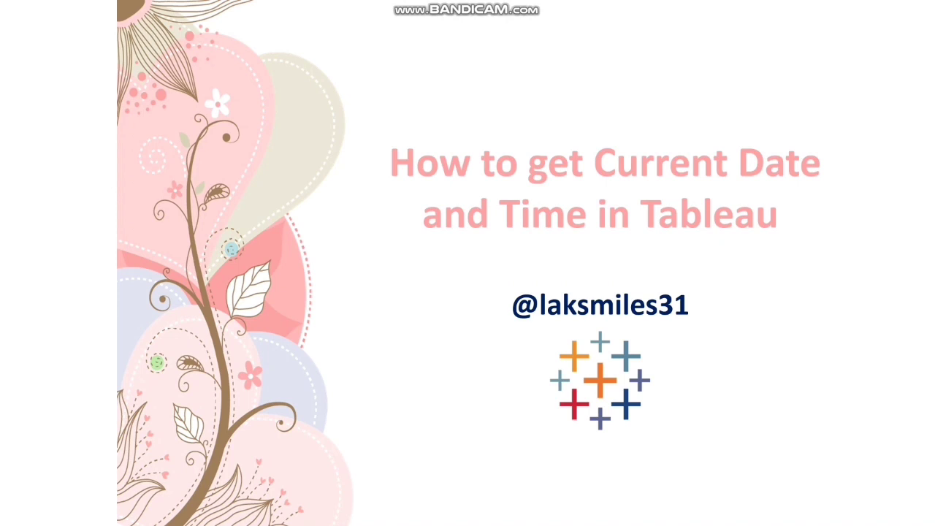
{"action": "key", "text": "Right"}
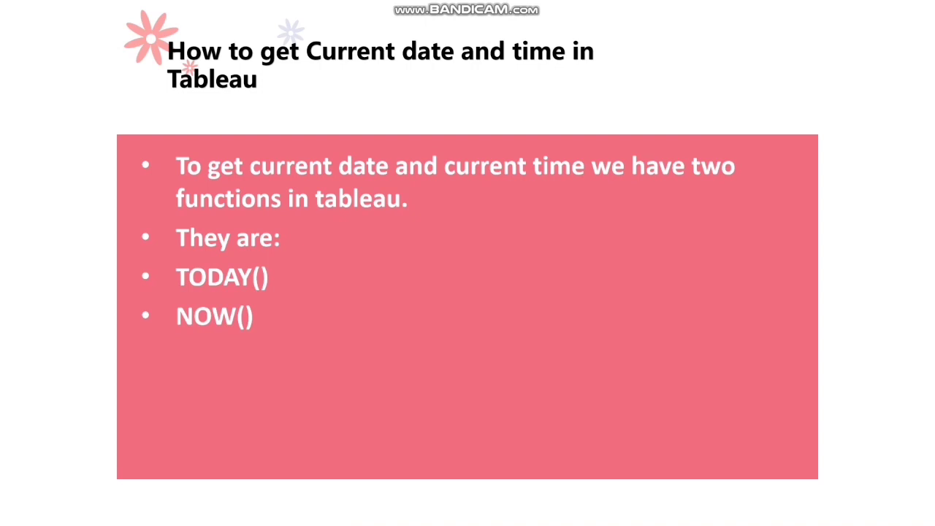
{"action": "key", "text": "Right"}
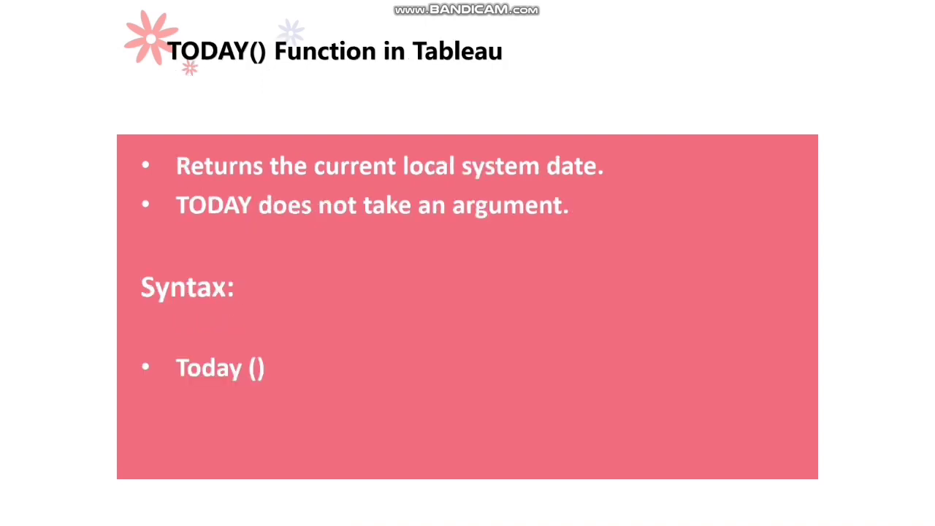
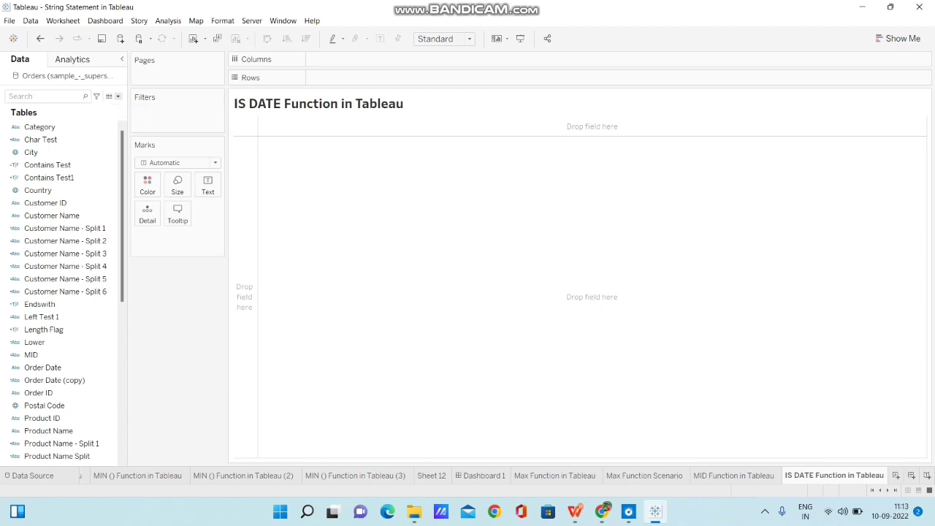
Look up the ISDATE syntax in a new calculation and find the function in the String category
{"action": "left_click", "coordinate": [118, 96]}
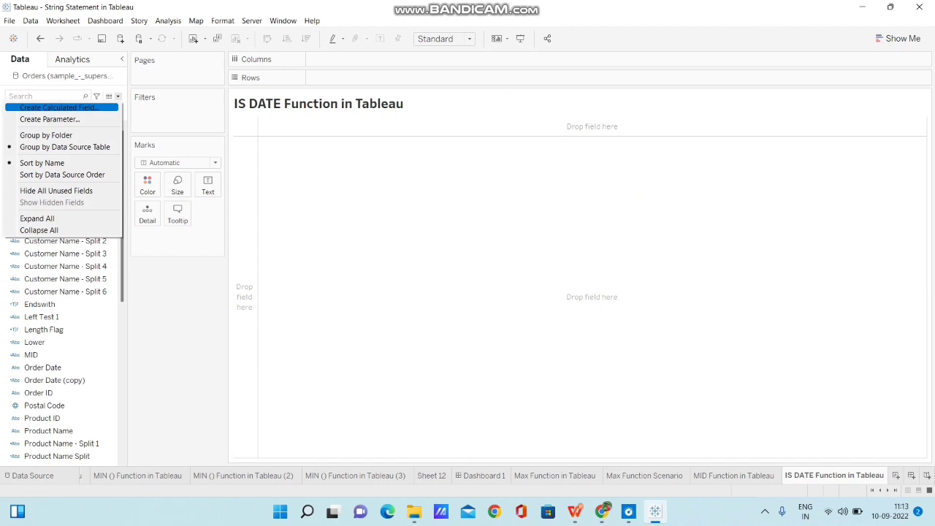
{"action": "left_click", "coordinate": [59, 107]}
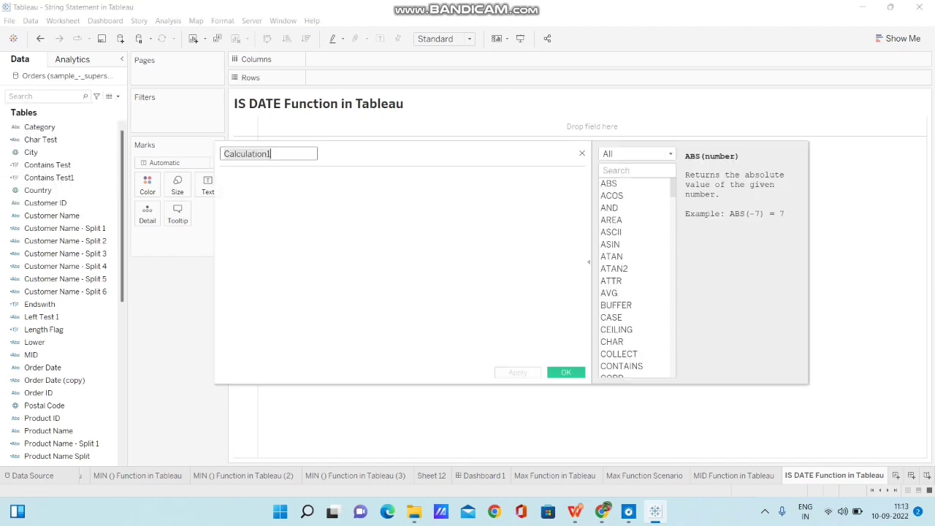
{"action": "left_click", "coordinate": [222, 178]}
{"action": "type", "text": "isdate"}
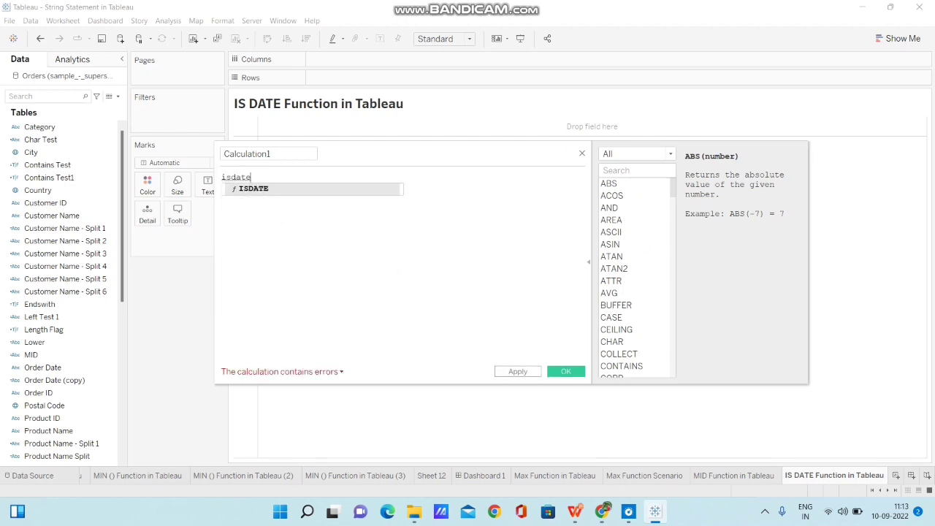
{"action": "key", "text": "Return"}
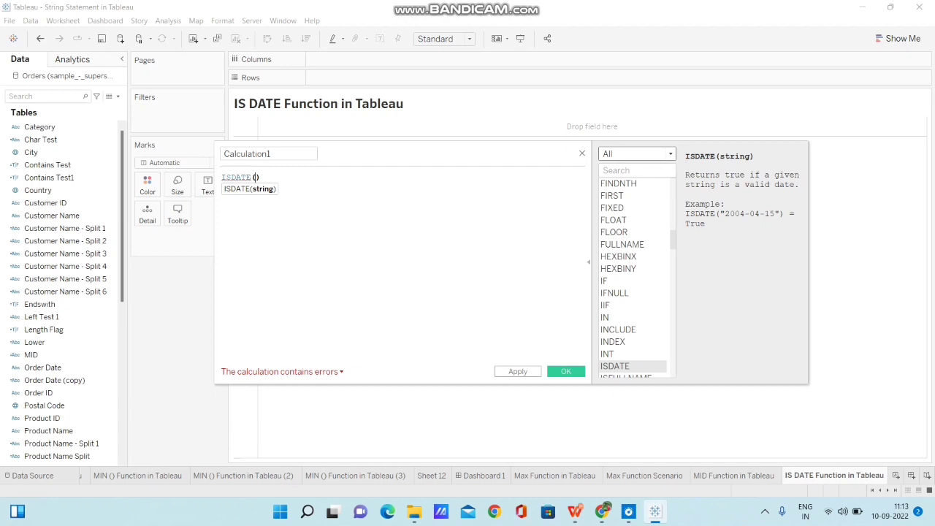
{"action": "left_click", "coordinate": [670, 154]}
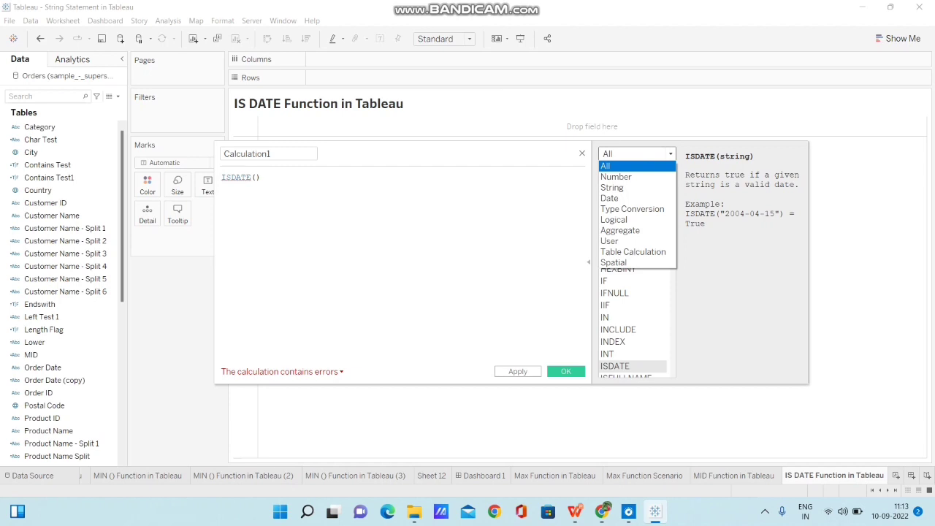
{"action": "left_click", "coordinate": [612, 188]}
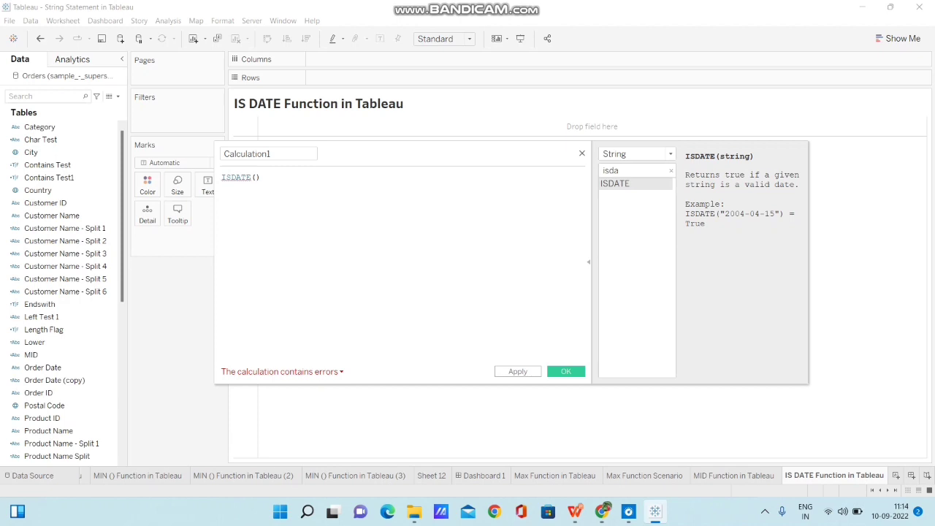
{"action": "key", "text": "Escape"}
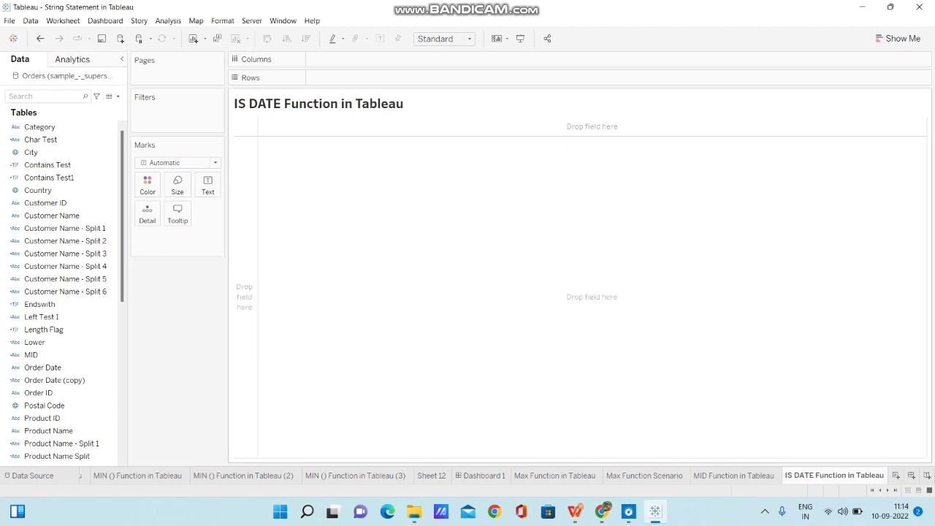
Examine the description of the Order Date field for its data type and domain
{"action": "left_click", "coordinate": [44, 367]}
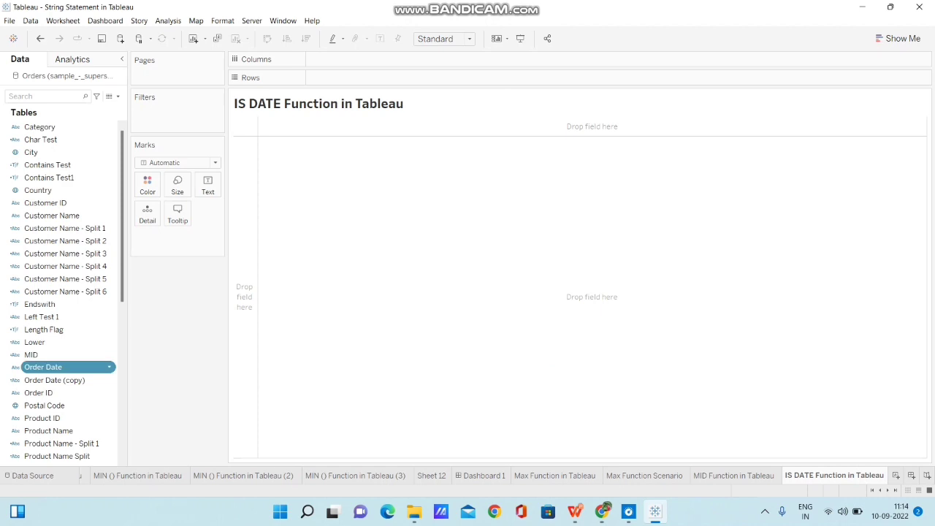
{"action": "right_click", "coordinate": [65, 367]}
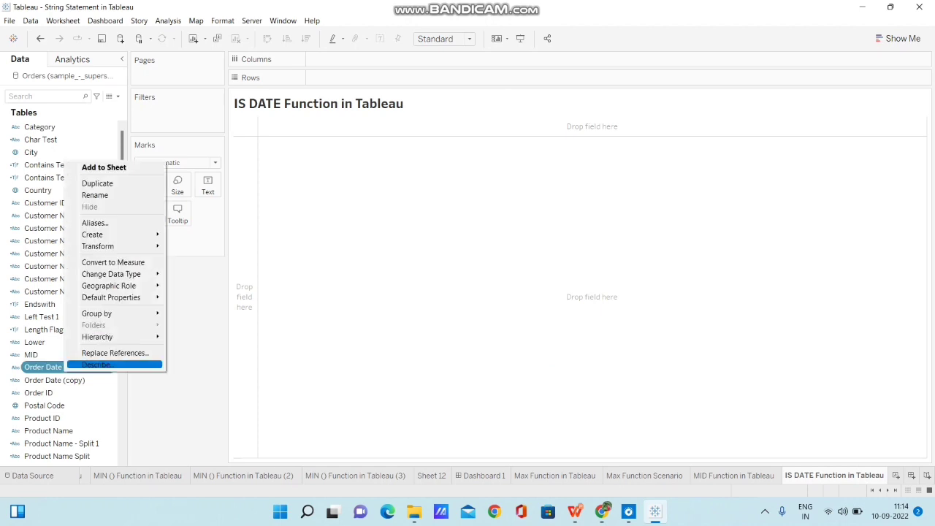
{"action": "left_click", "coordinate": [98, 364]}
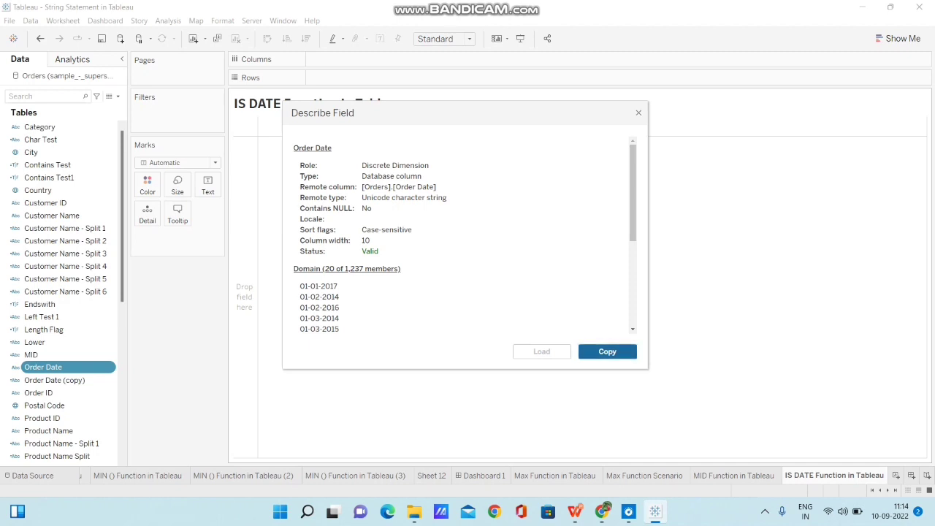
{"action": "key", "text": "Escape"}
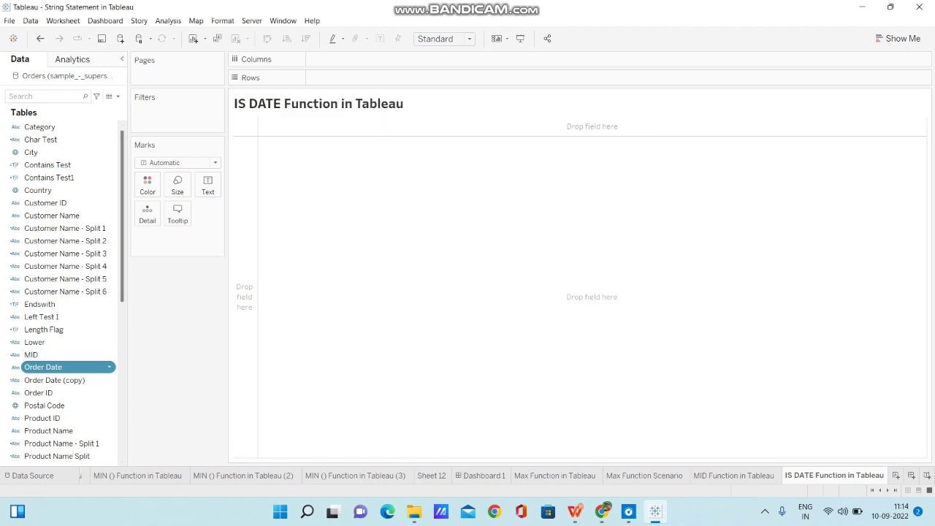
Create a calculated field from Order Date with the formula ISDATE([Order Date])
{"action": "right_click", "coordinate": [110, 367]}
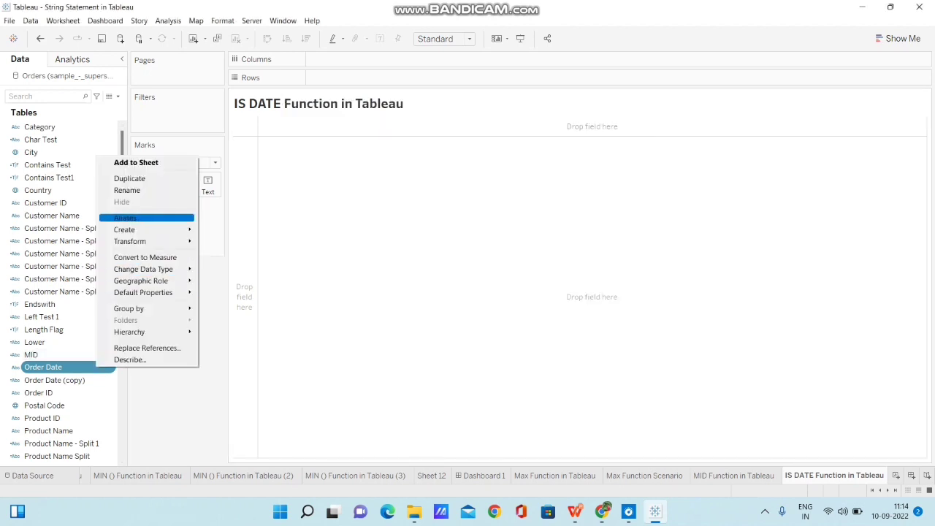
{"action": "mouse_move", "coordinate": [146, 269]}
{"action": "mouse_move", "coordinate": [146, 229]}
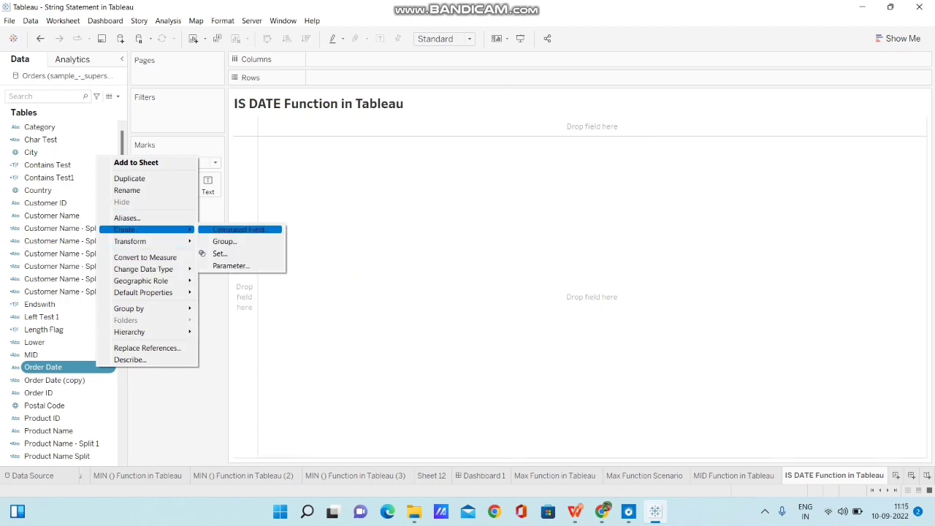
{"action": "left_click", "coordinate": [240, 230]}
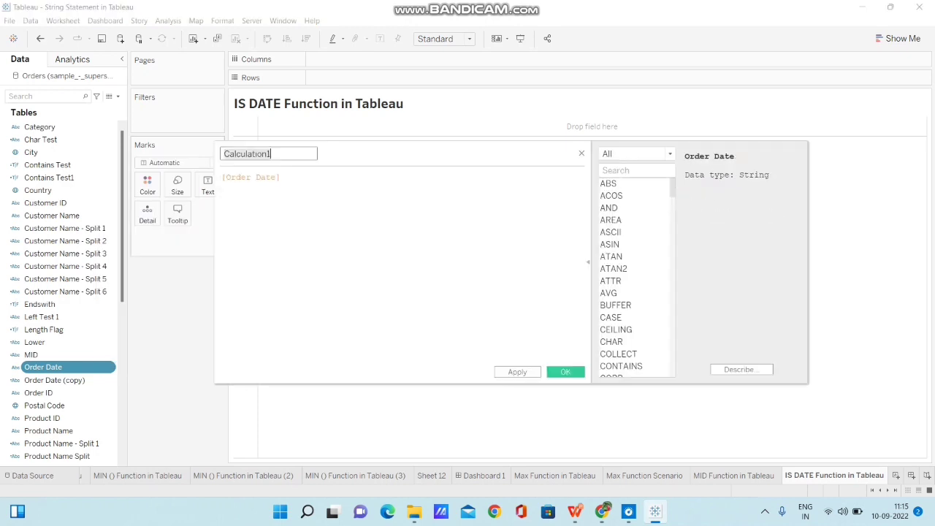
{"action": "left_click", "coordinate": [222, 178]}
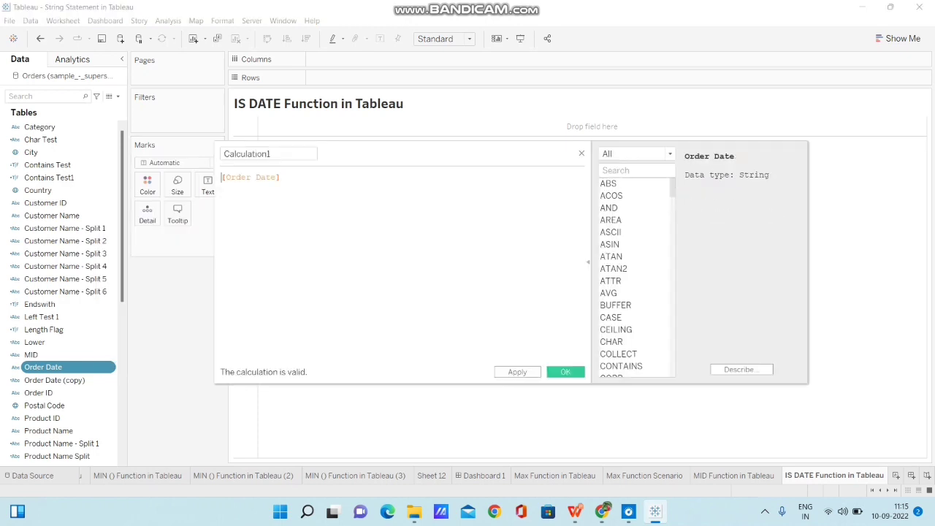
{"action": "type", "text": "isda"}
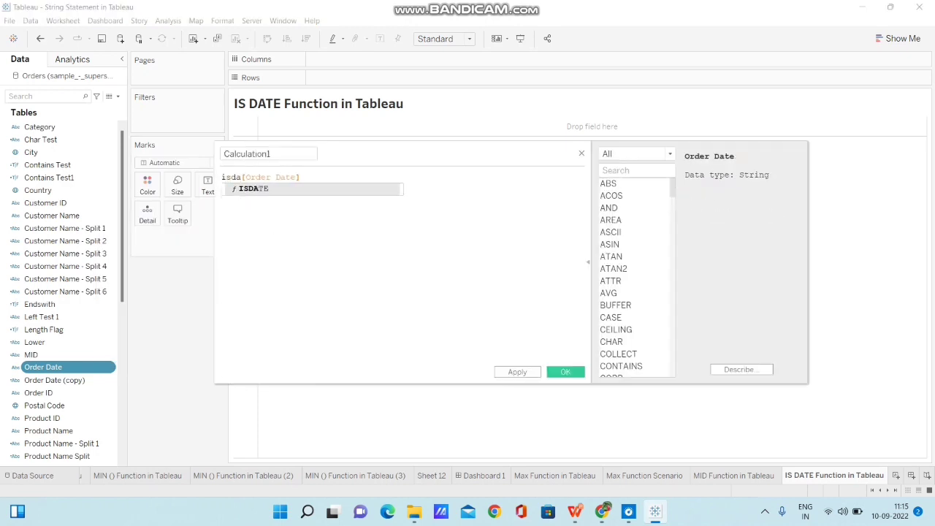
{"action": "key", "text": "Return"}
{"action": "left_click_drag", "start_coordinate": [320, 178], "coordinate": [261, 178]}
{"action": "key", "text": "BackSpace"}
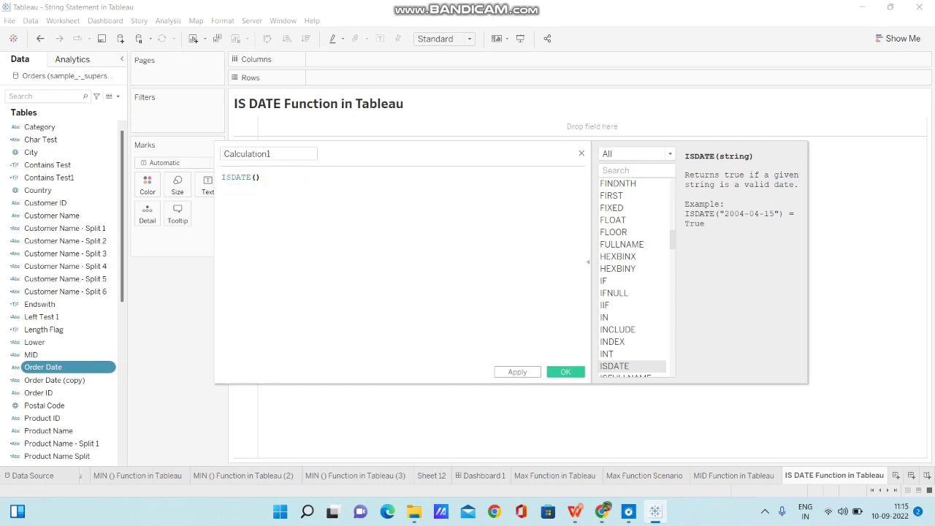
{"action": "key", "text": "Left"}
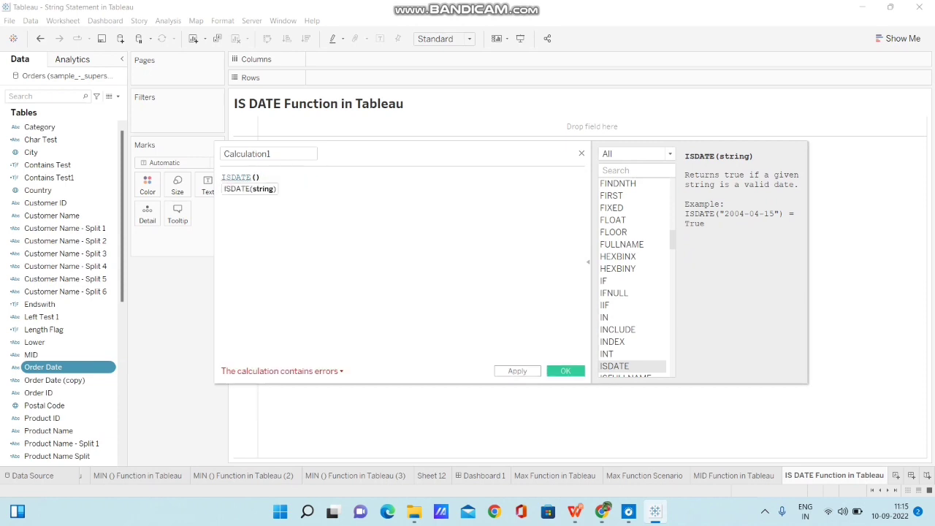
{"action": "key", "text": "ctrl+z"}
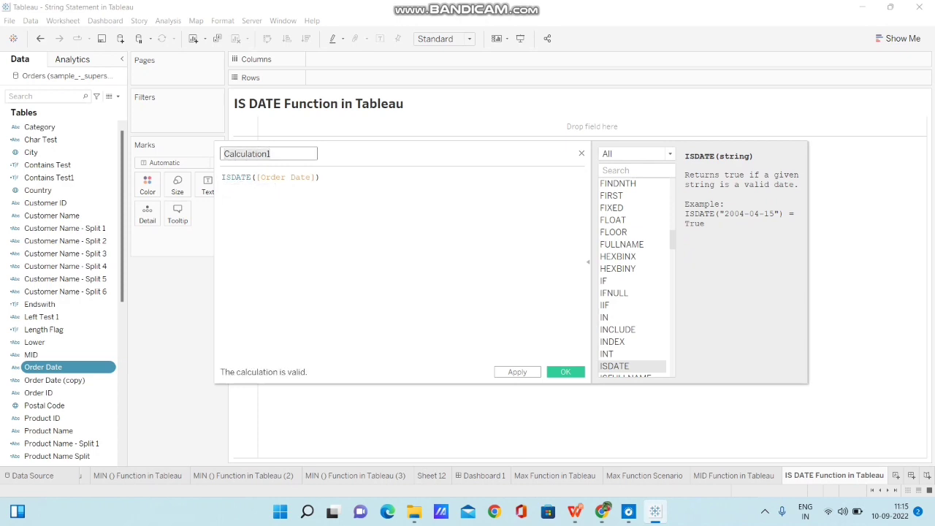
Name the Order Date calculation ISDATE and save it
{"action": "key", "text": "ctrl+a"}
{"action": "key", "text": "BackSpace"}
{"action": "type", "text": "ISDATE"}
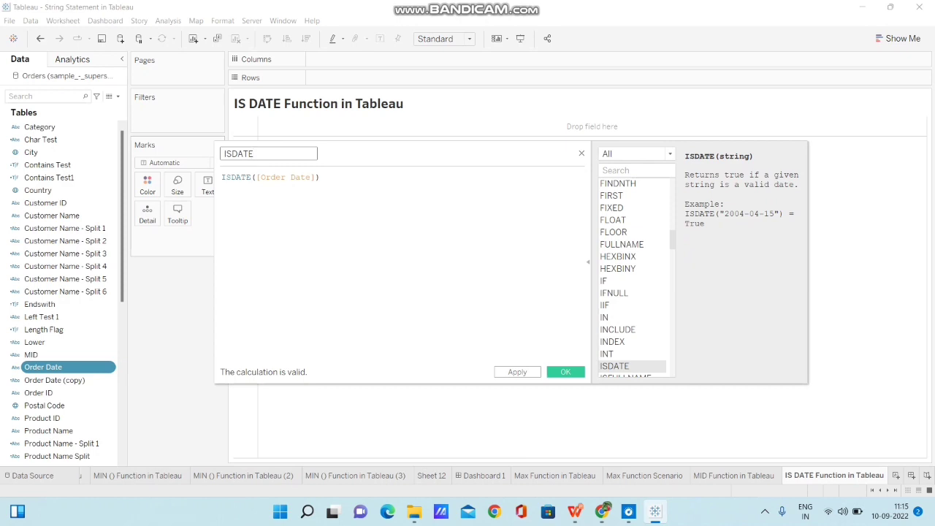
{"action": "left_click", "coordinate": [566, 372]}
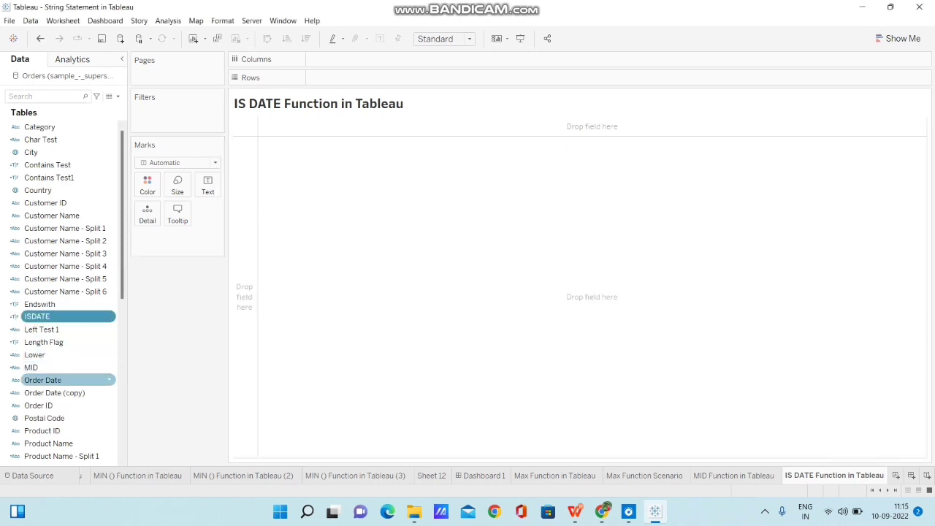
Add Order Date to Rows with all its members and show ISDATE as the text mark
{"action": "left_click_drag", "start_coordinate": [66, 380], "coordinate": [308, 78]}
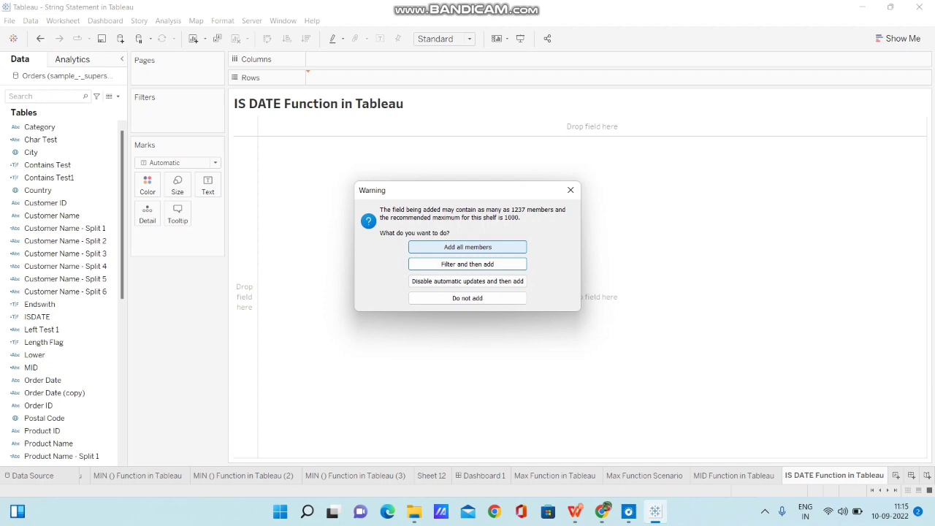
{"action": "left_click", "coordinate": [467, 247]}
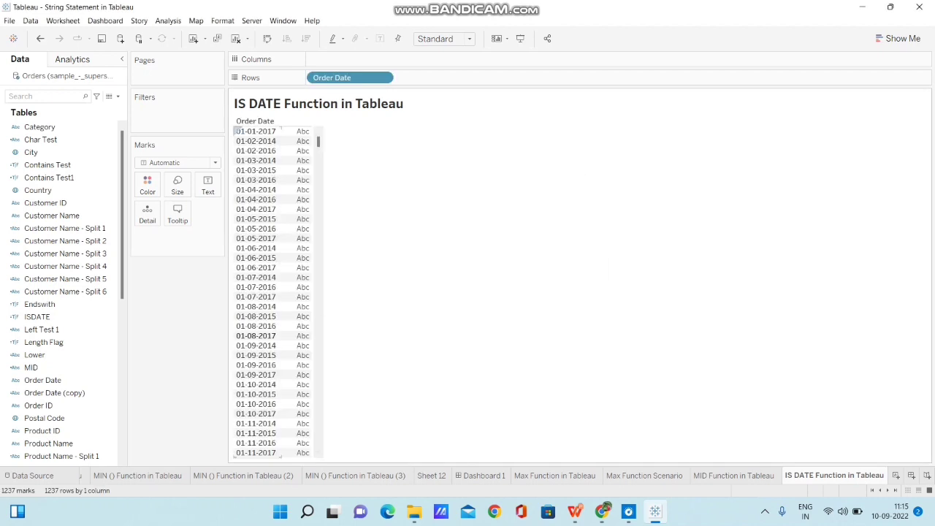
{"action": "left_click", "coordinate": [44, 316]}
{"action": "left_click_drag", "start_coordinate": [44, 316], "coordinate": [208, 186]}
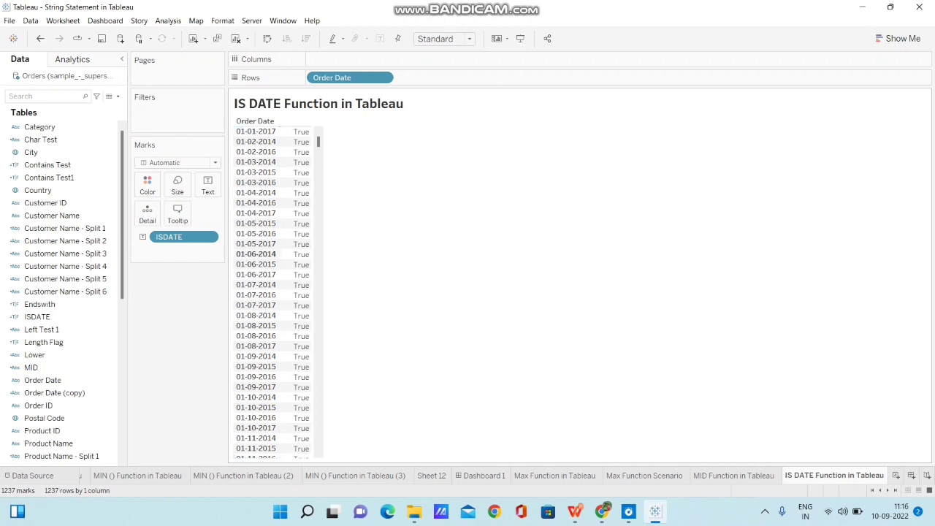
Duplicate the IS DATE Function in Tableau worksheet and replace the copy's Order Date and ISDATE fields with Category on Rows
{"action": "right_click", "coordinate": [829, 475]}
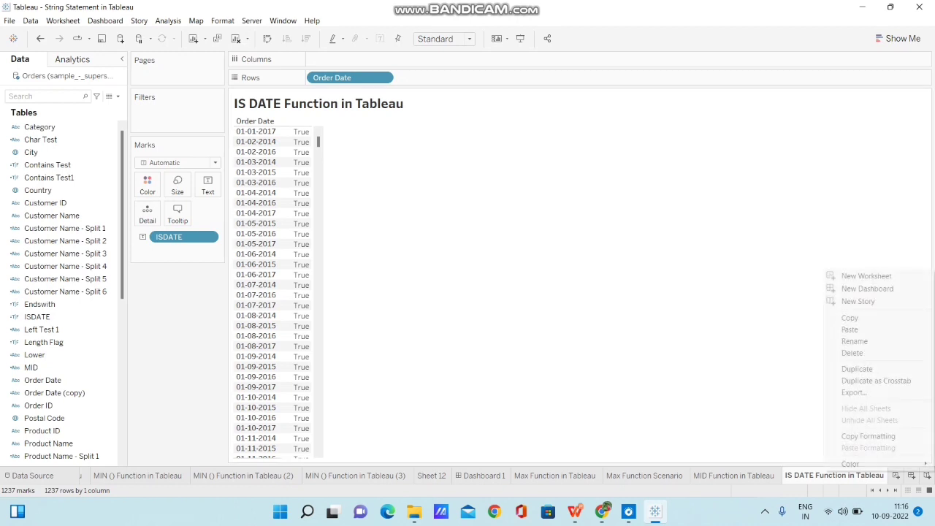
{"action": "left_click", "coordinate": [857, 369]}
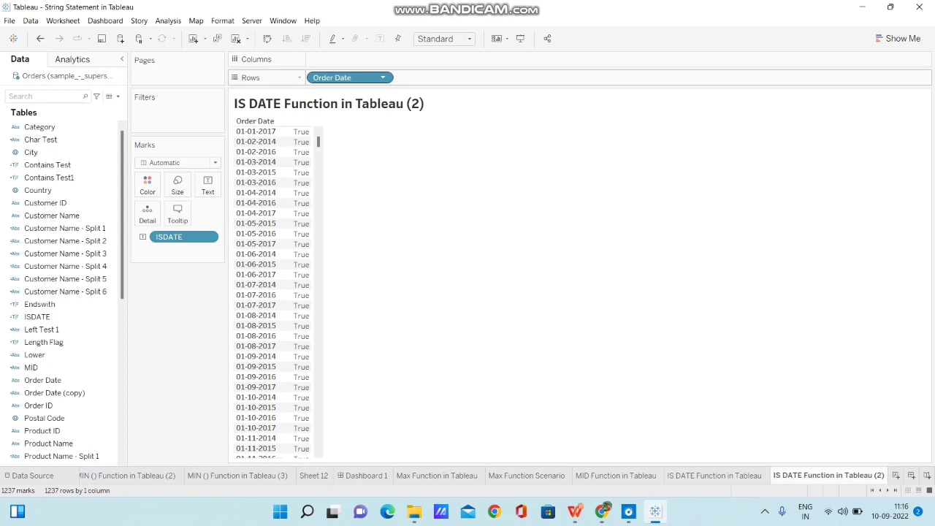
{"action": "left_click", "coordinate": [383, 78]}
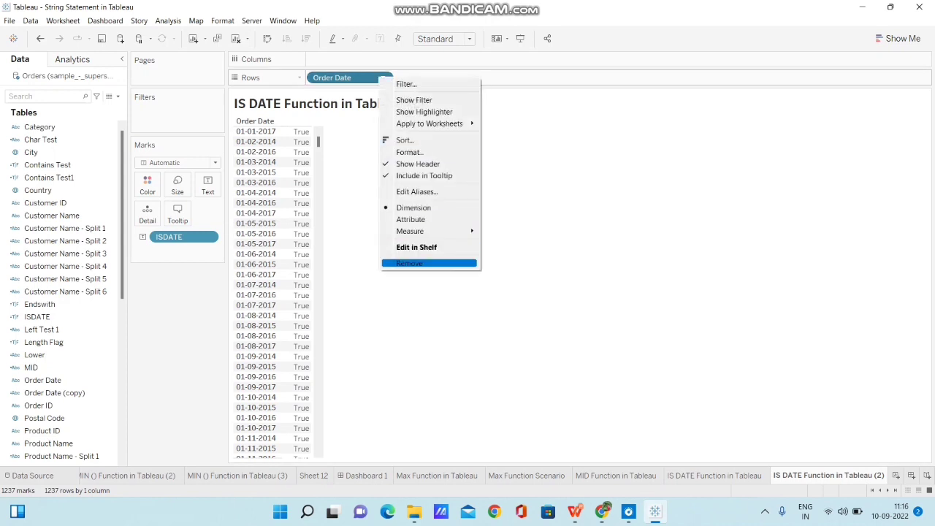
{"action": "left_click", "coordinate": [409, 263]}
{"action": "right_click", "coordinate": [180, 238]}
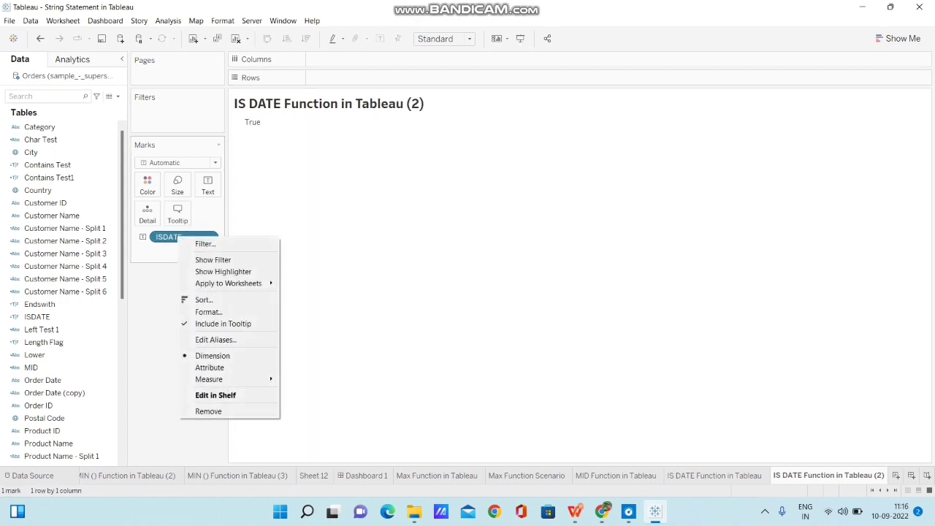
{"action": "left_click", "coordinate": [209, 411]}
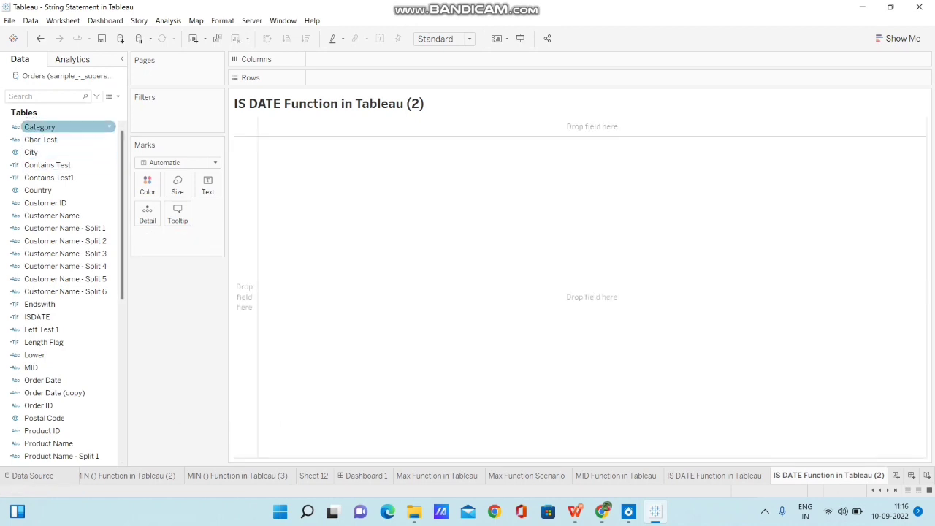
{"action": "left_click_drag", "start_coordinate": [39, 127], "coordinate": [328, 77]}
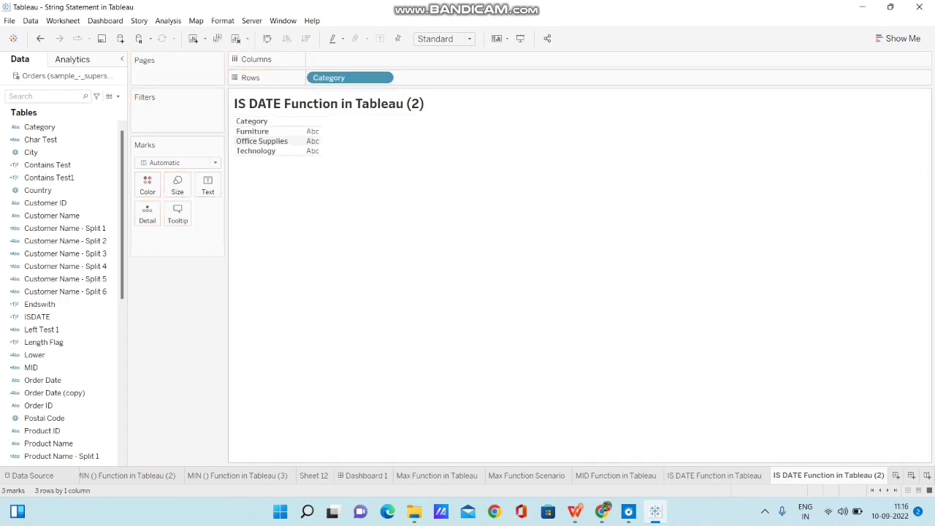
Create a new calculated field with the formula ISDATE([Category]), using the ISDATE function rather than the existing field
{"action": "left_click", "coordinate": [117, 96]}
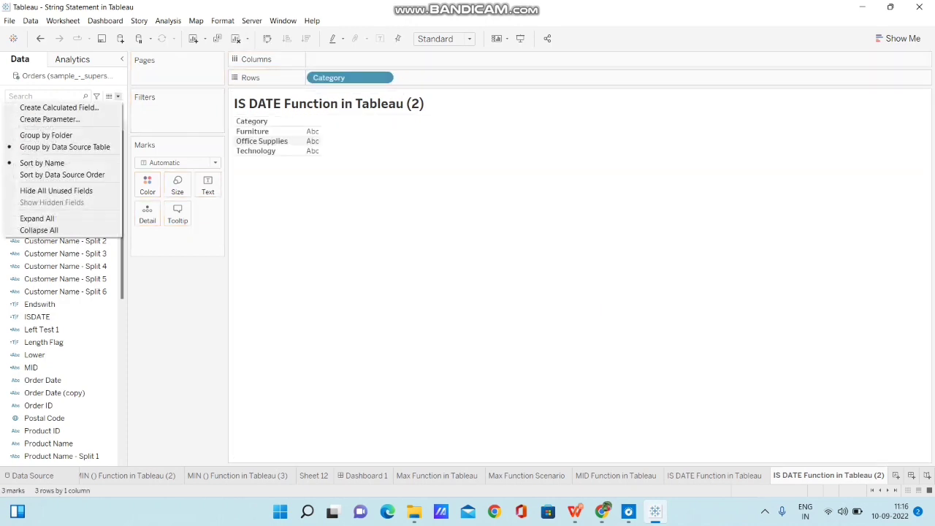
{"action": "left_click", "coordinate": [51, 107]}
{"action": "left_click", "coordinate": [225, 178]}
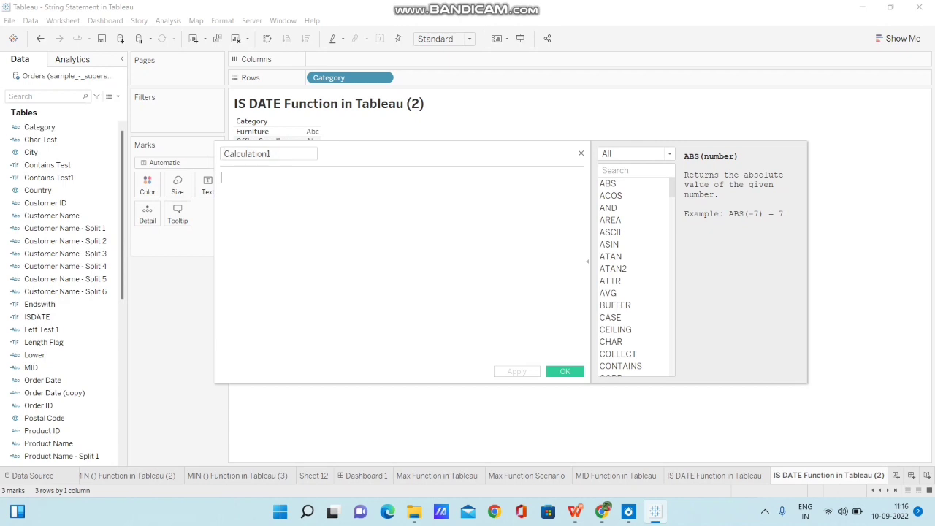
{"action": "type", "text": "ISDAT"}
{"action": "key", "text": "Return"}
{"action": "key", "text": "BackSpace"}
{"action": "key", "text": "BackSpace"}
{"action": "key", "text": "BackSpace"}
{"action": "key", "text": "BackSpace"}
{"action": "key", "text": "BackSpace"}
{"action": "key", "text": "BackSpace"}
{"action": "key", "text": "BackSpace"}
{"action": "key", "text": "BackSpace"}
{"action": "type", "text": "IS"}
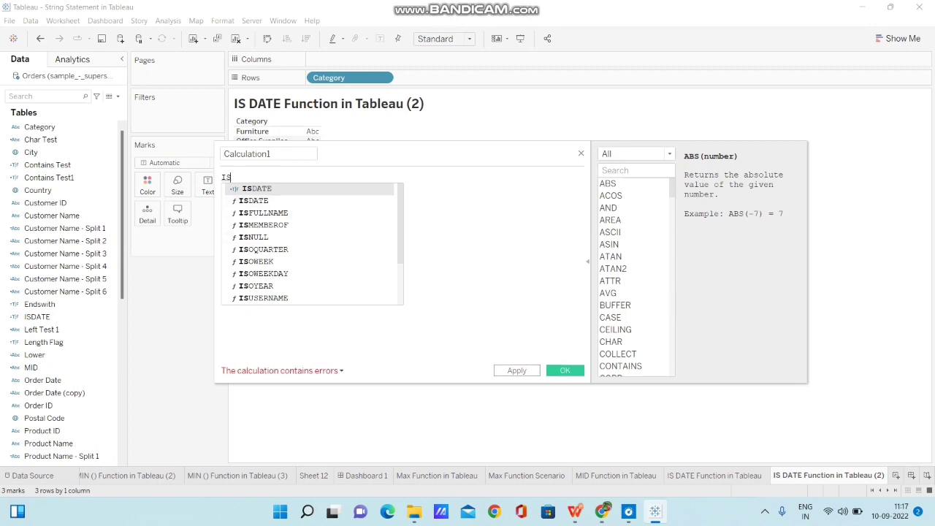
{"action": "key", "text": "Down"}
{"action": "key", "text": "Return"}
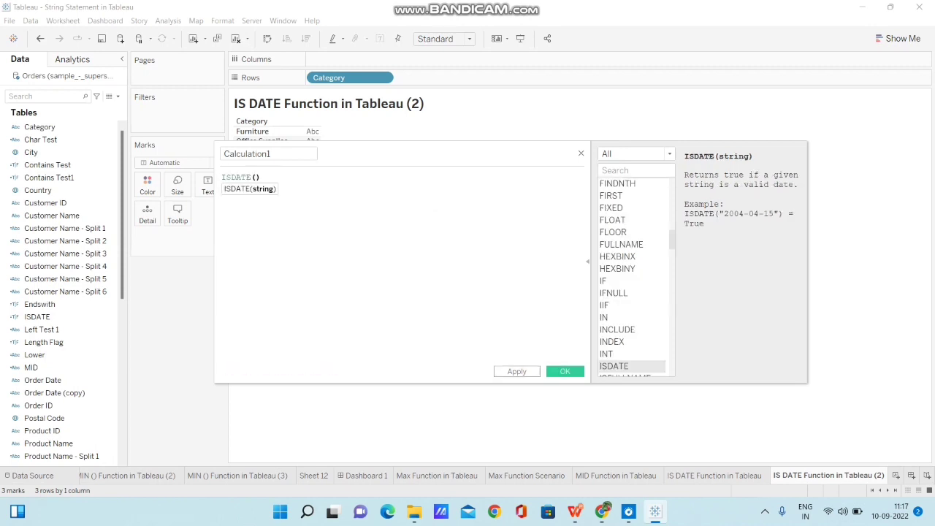
{"action": "type", "text": "CATE"}
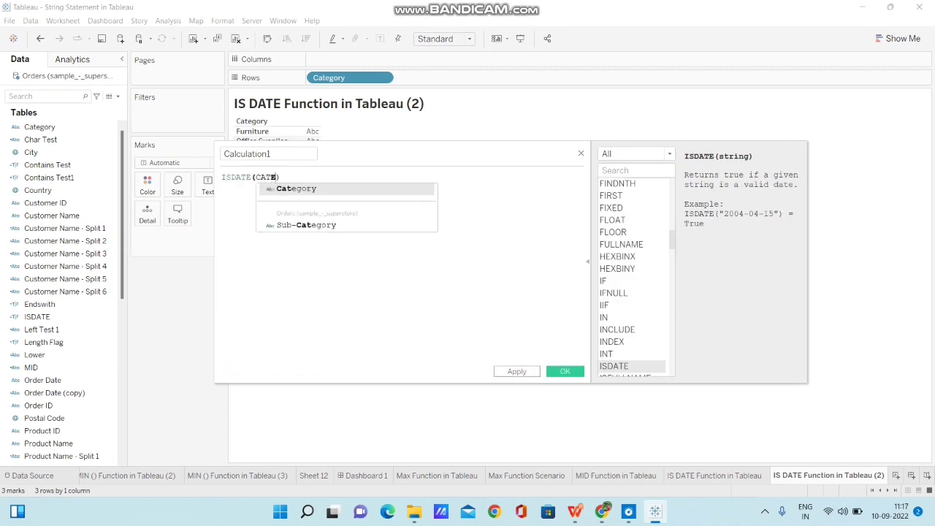
{"action": "key", "text": "Return"}
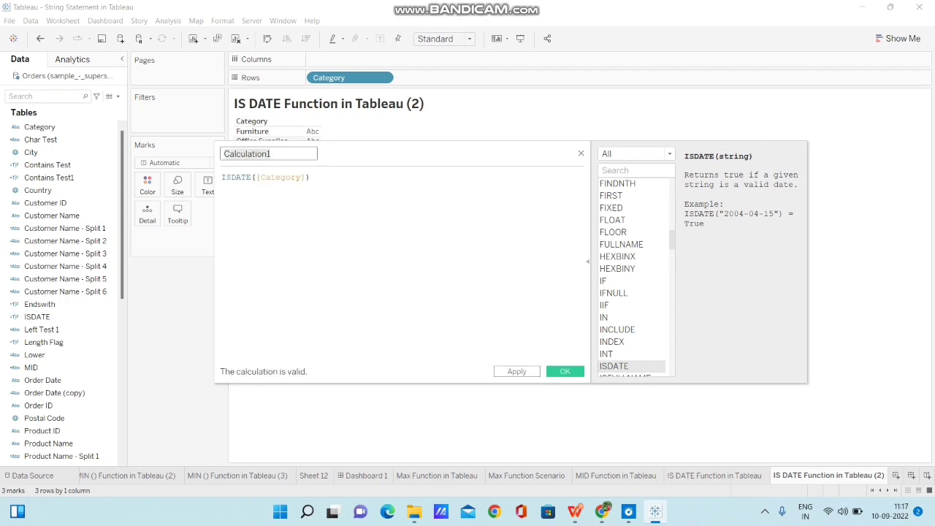
Save the Category calculation as ISDATE Test and show it as the text mark
{"action": "double_click", "coordinate": [269, 153]}
{"action": "type", "text": "ISDATE Test"}
{"action": "left_click", "coordinate": [564, 371]}
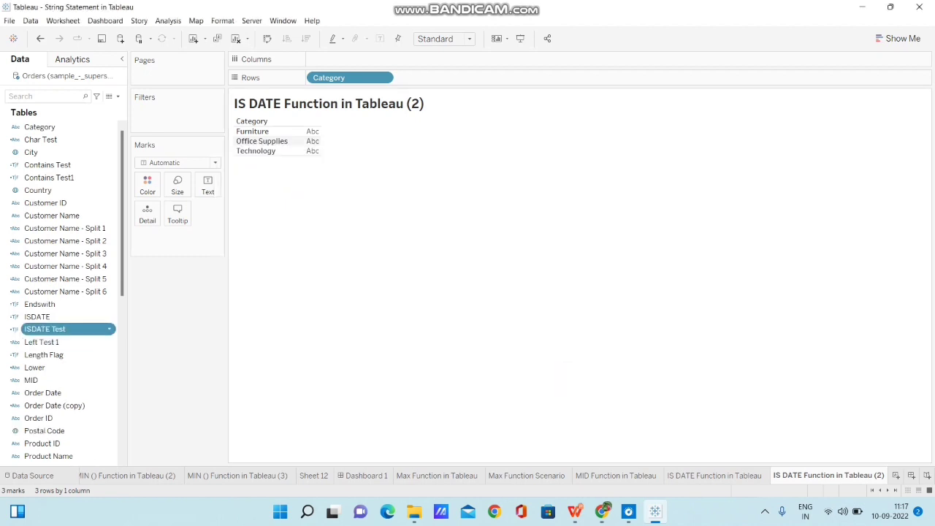
{"action": "left_click_drag", "start_coordinate": [44, 328], "coordinate": [209, 185]}
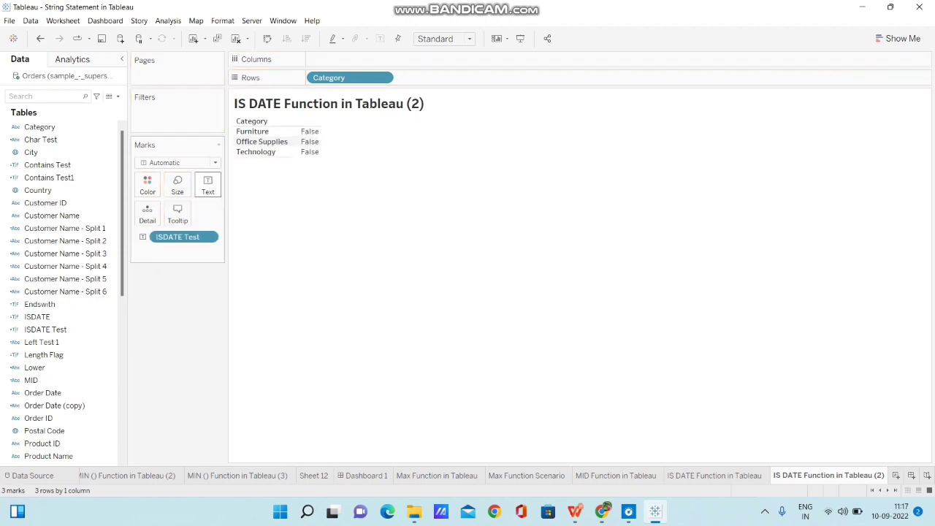